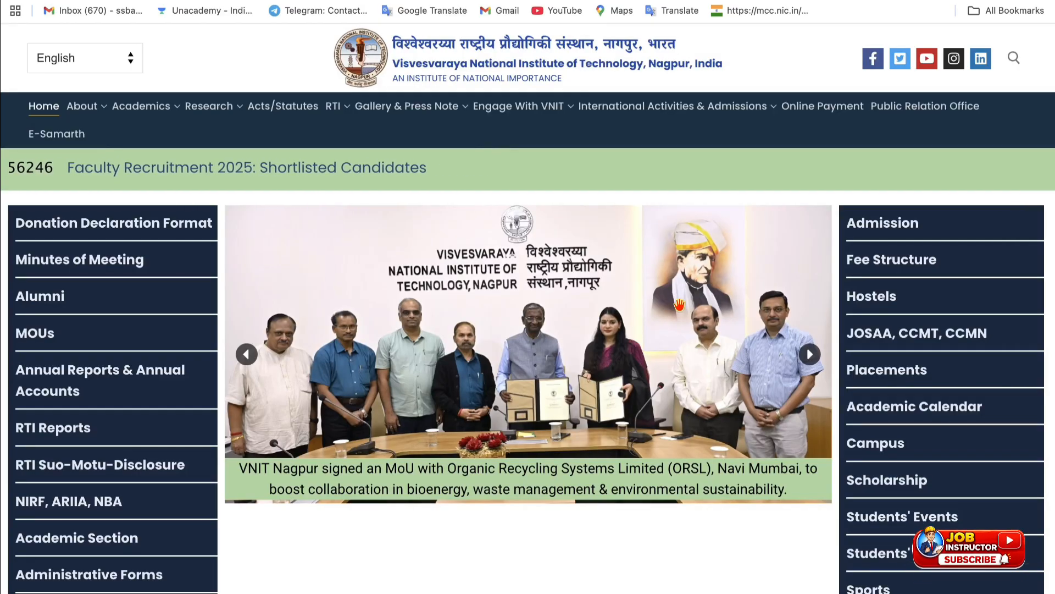
Look through the VNIT Nagpur home page down to the recruitment notices under News and Updates
scroll(677, 385, "down", 4)
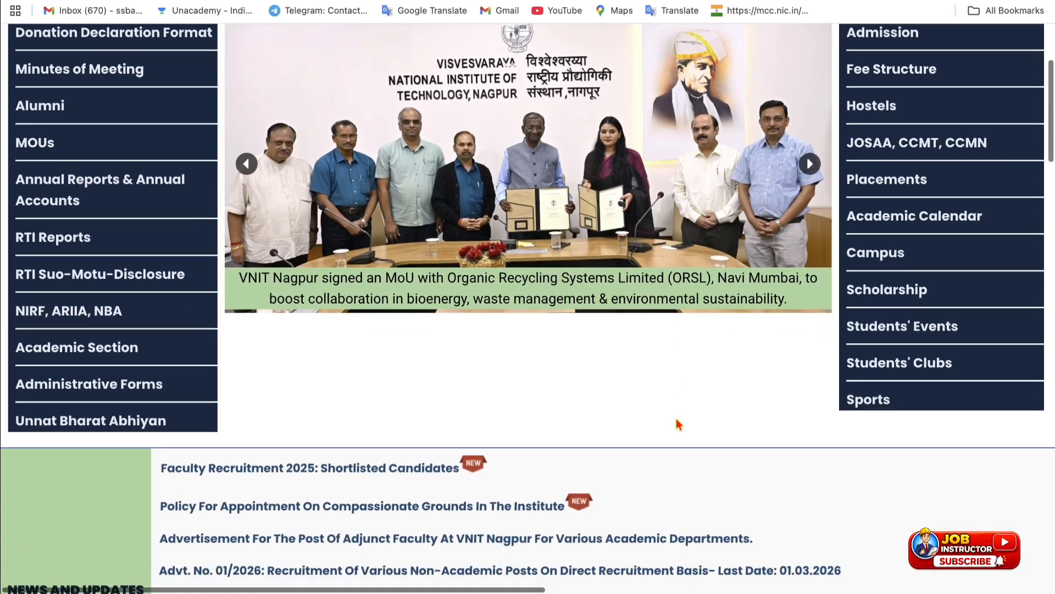
scroll(678, 423, "down", 4)
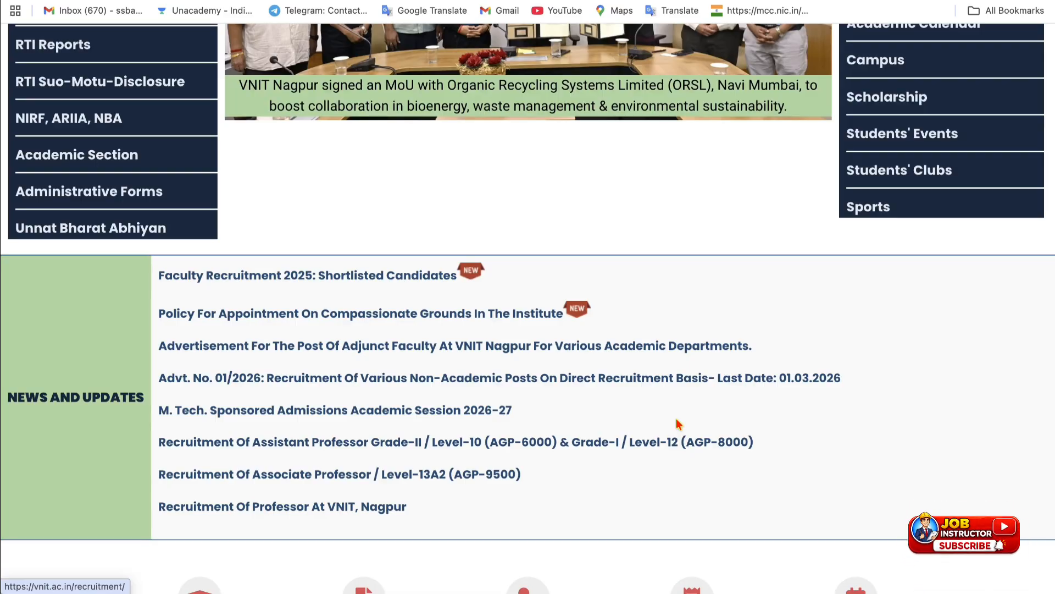
scroll(676, 418, "up", 7)
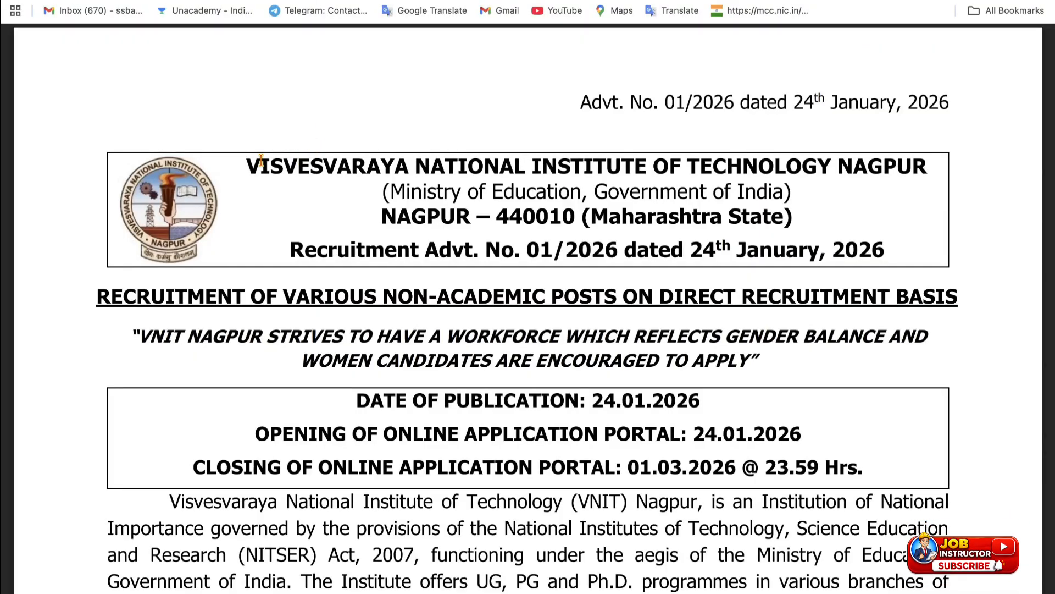
Review the Advt. No. 01/2026 notice header, marking the institute name and the opening and closing dates of the application portal
left_click_drag(254, 163, 622, 149)
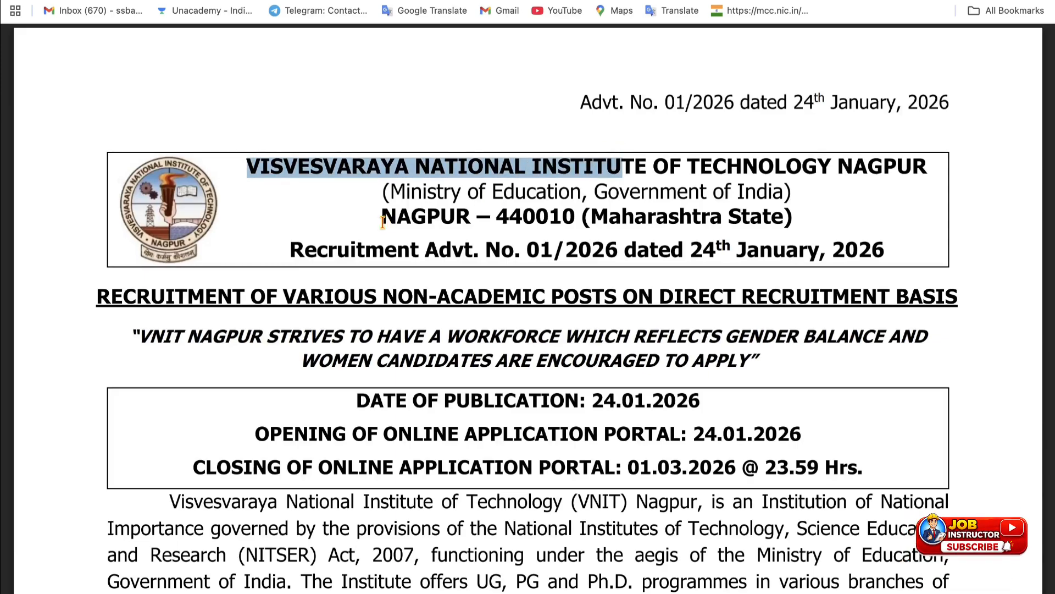
scroll(383, 222, "down", 2)
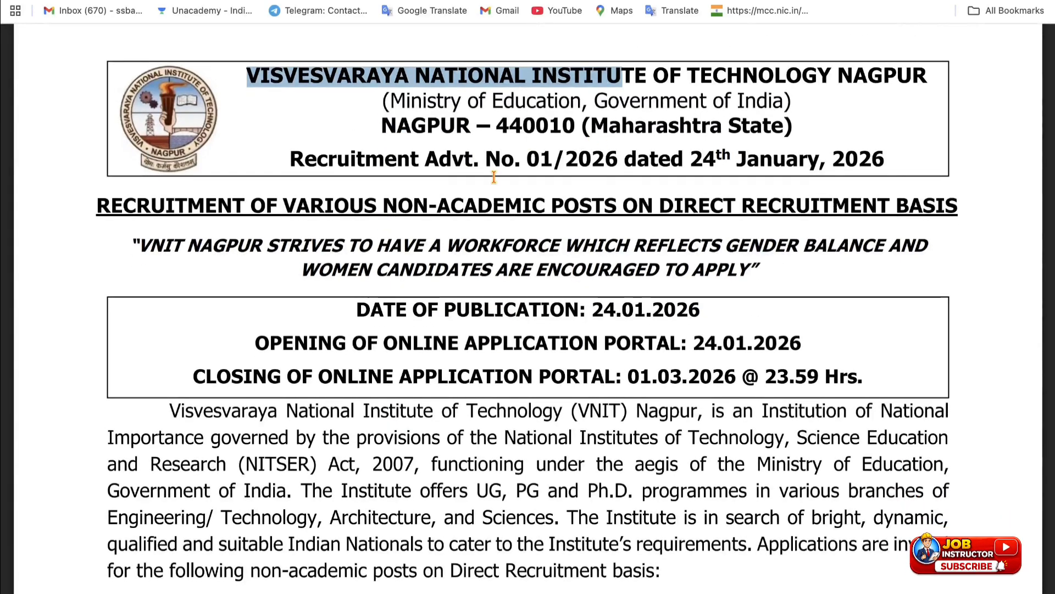
scroll(493, 177, "down", 2)
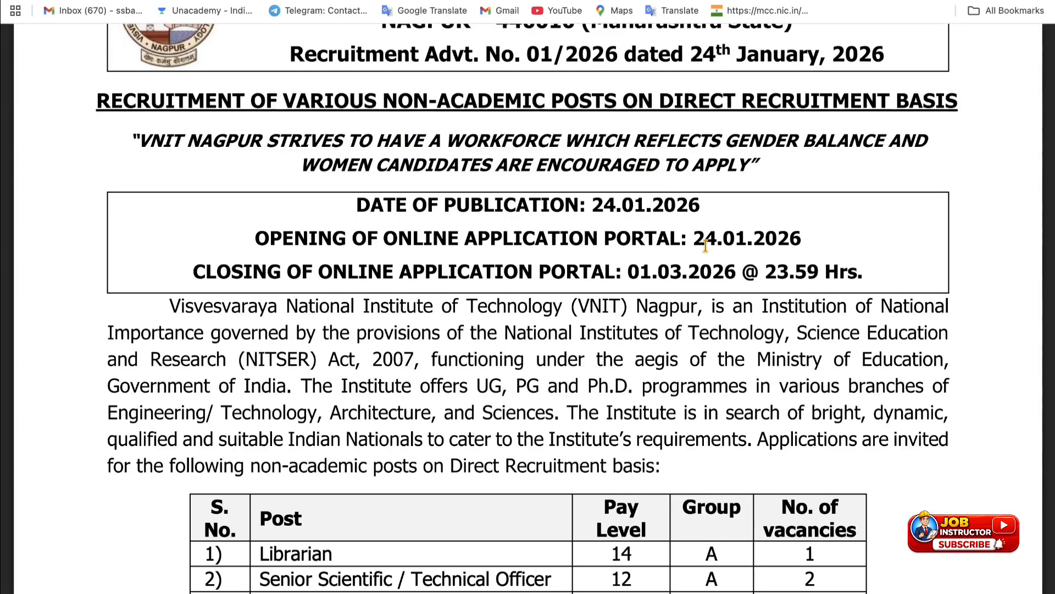
left_click_drag(693, 242, 734, 241)
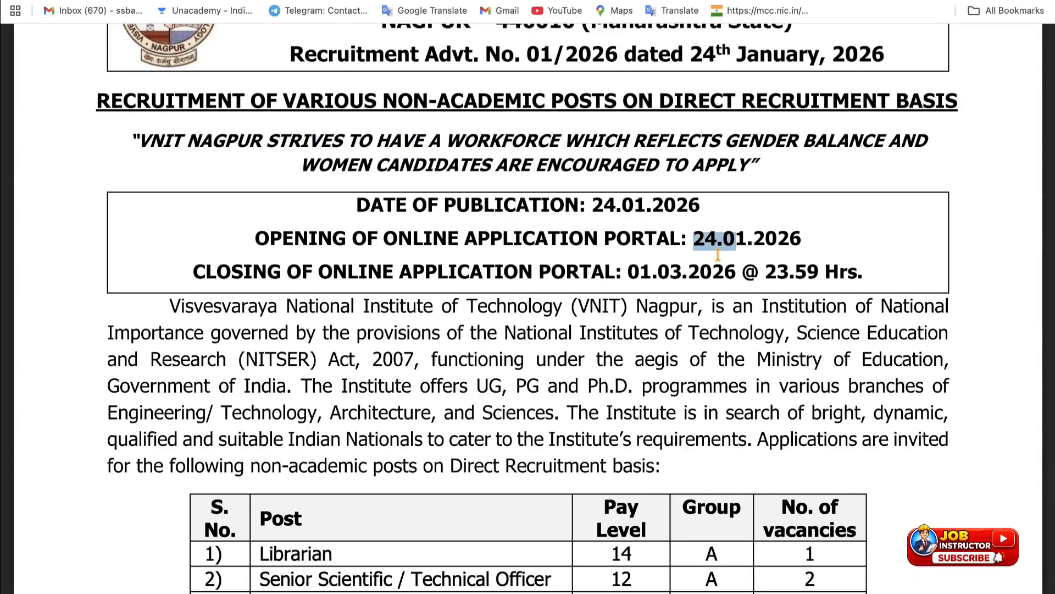
left_click_drag(628, 271, 681, 266)
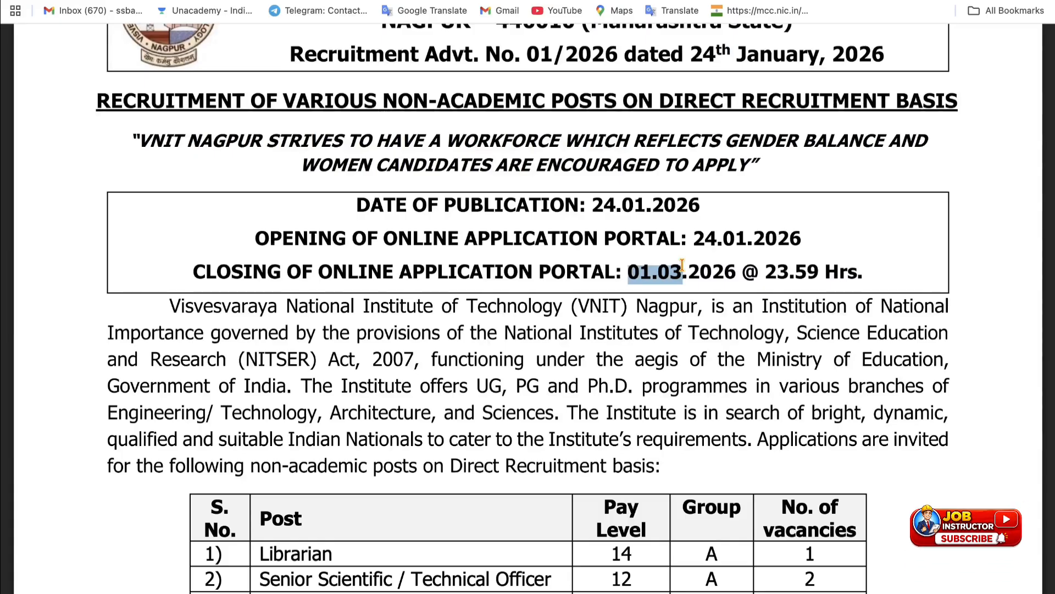
Examine the vacancy table from Librarian to Office Attendant / Lab Attendant, marking posts and the Librarian's pay level as you read
scroll(682, 266, "down", 8)
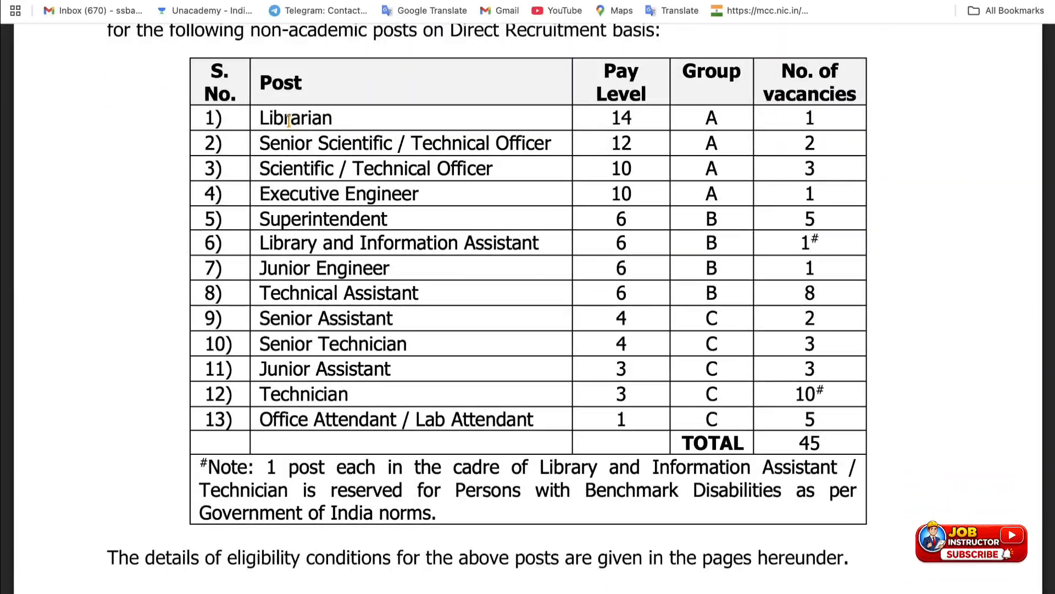
left_click_drag(258, 114, 334, 118)
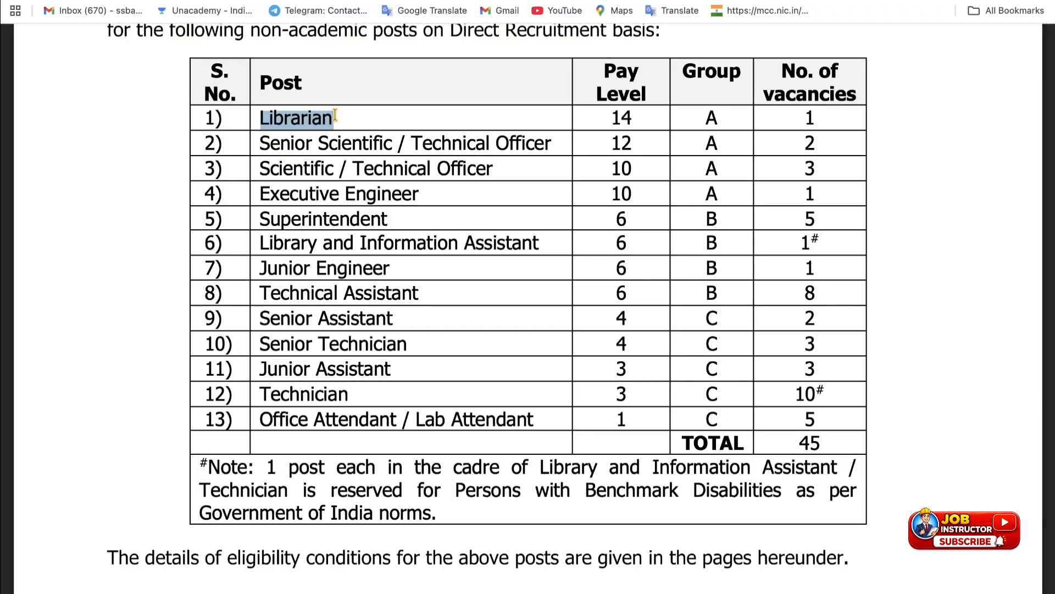
left_click_drag(609, 116, 638, 117)
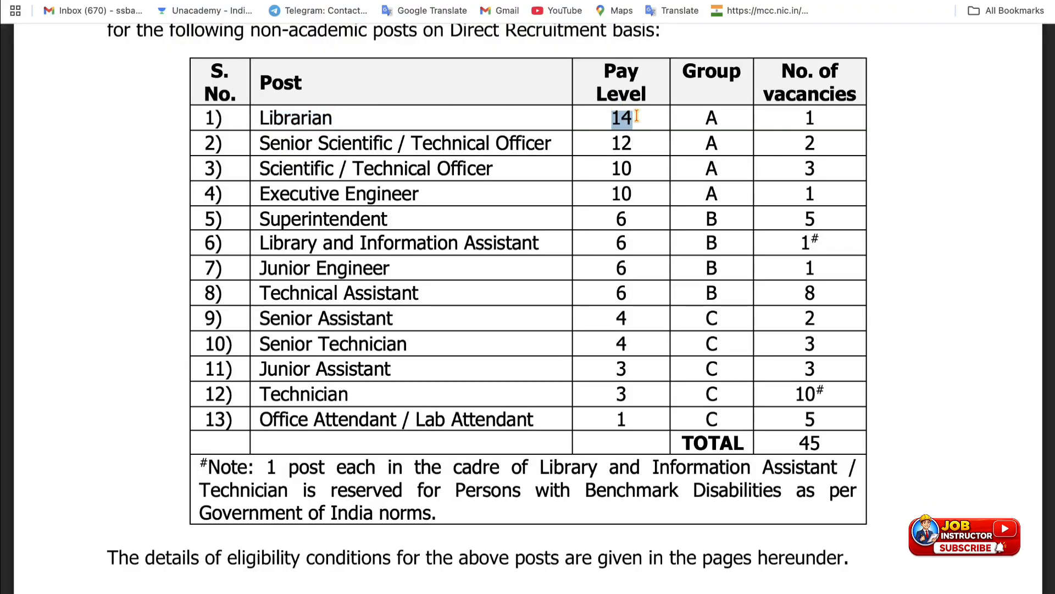
left_click(706, 120)
left_click_drag(706, 120, 727, 120)
left_click(795, 121)
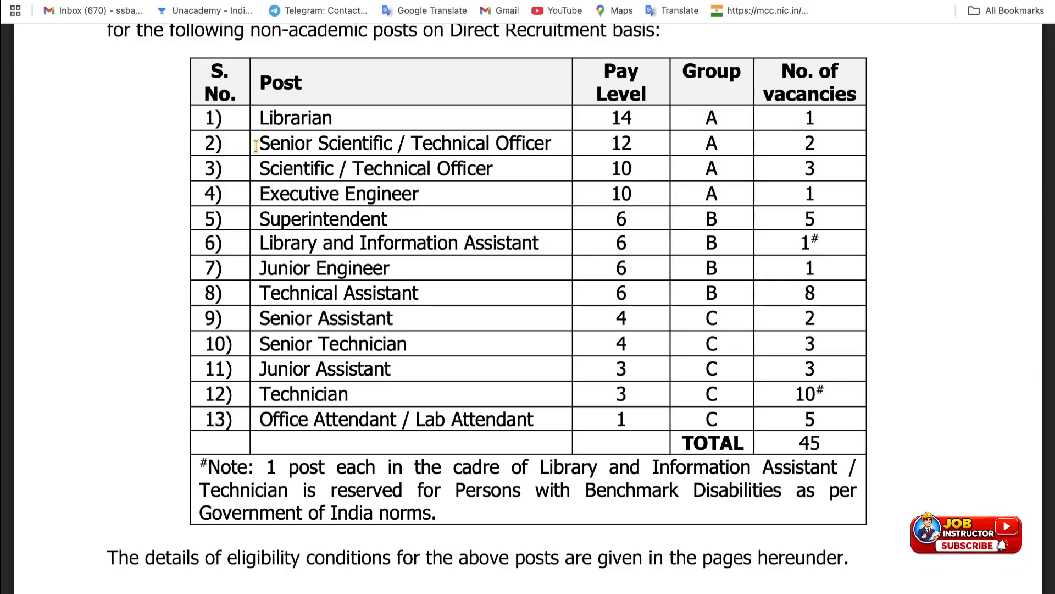
left_click_drag(256, 144, 538, 131)
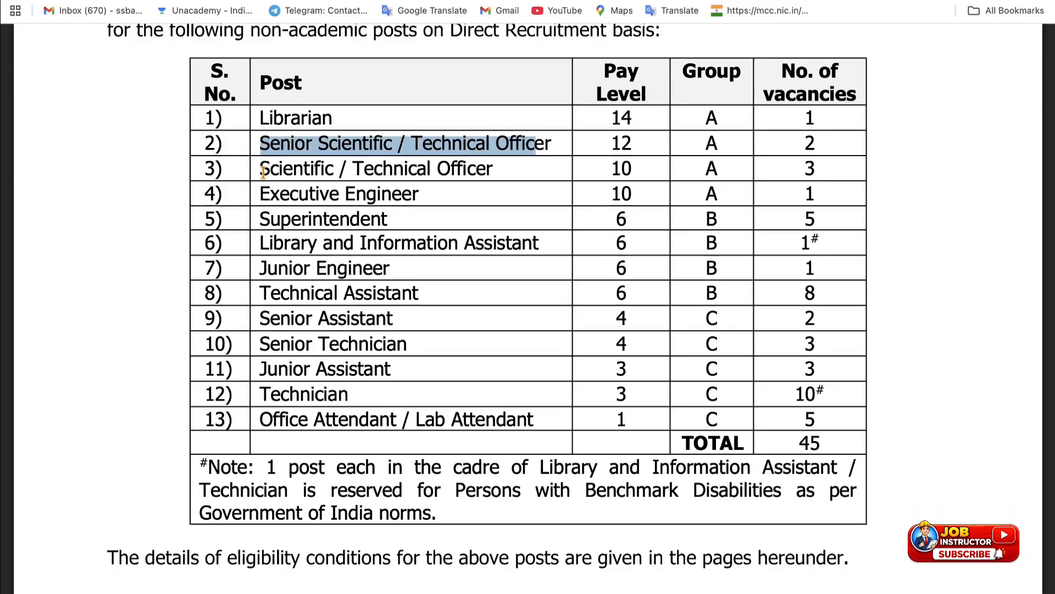
left_click_drag(259, 168, 537, 144)
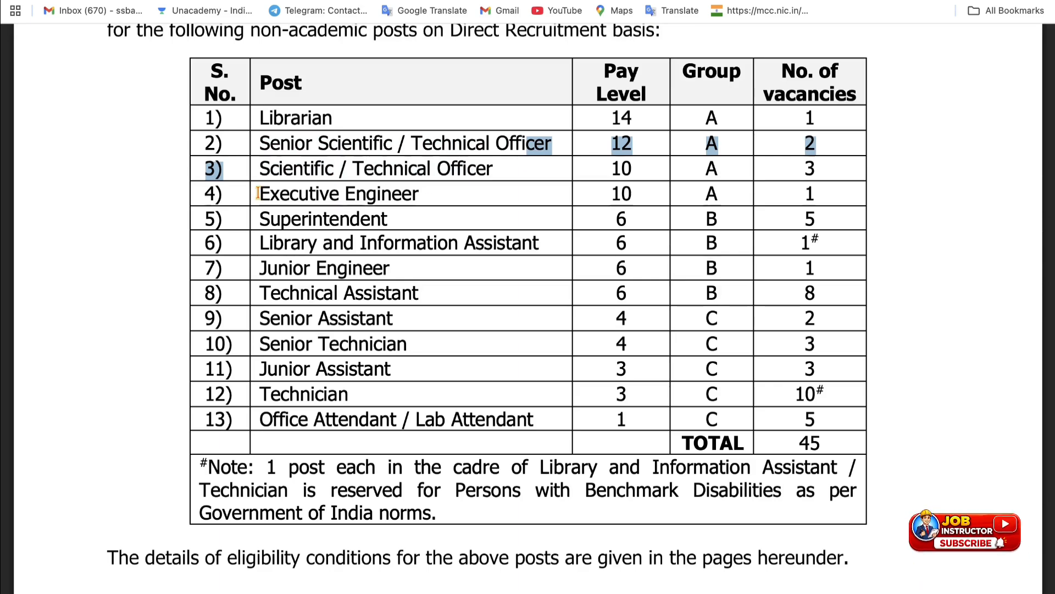
left_click_drag(258, 193, 222, 194)
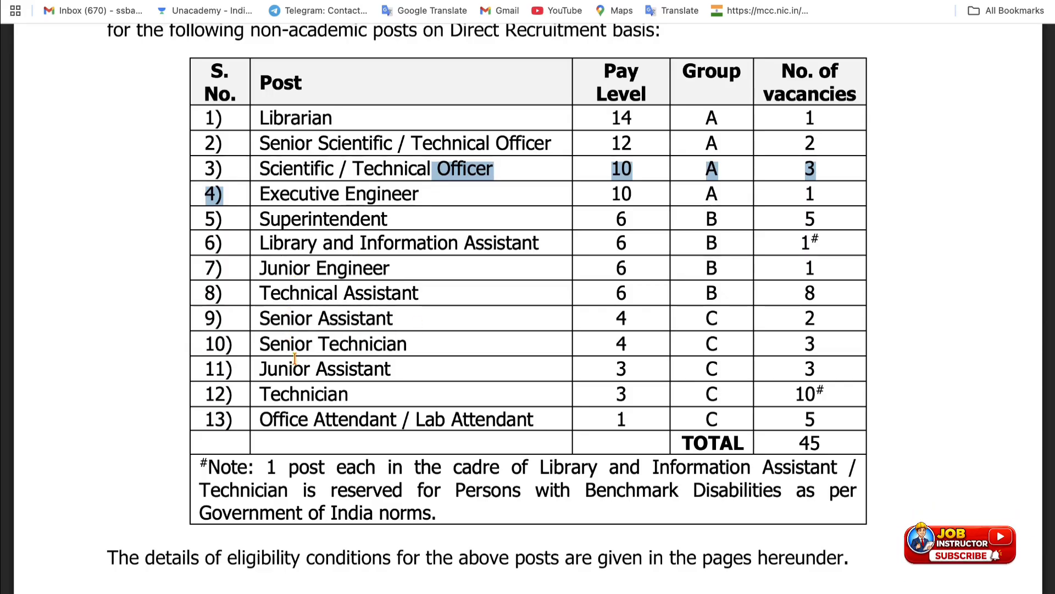
left_click_drag(267, 421, 521, 421)
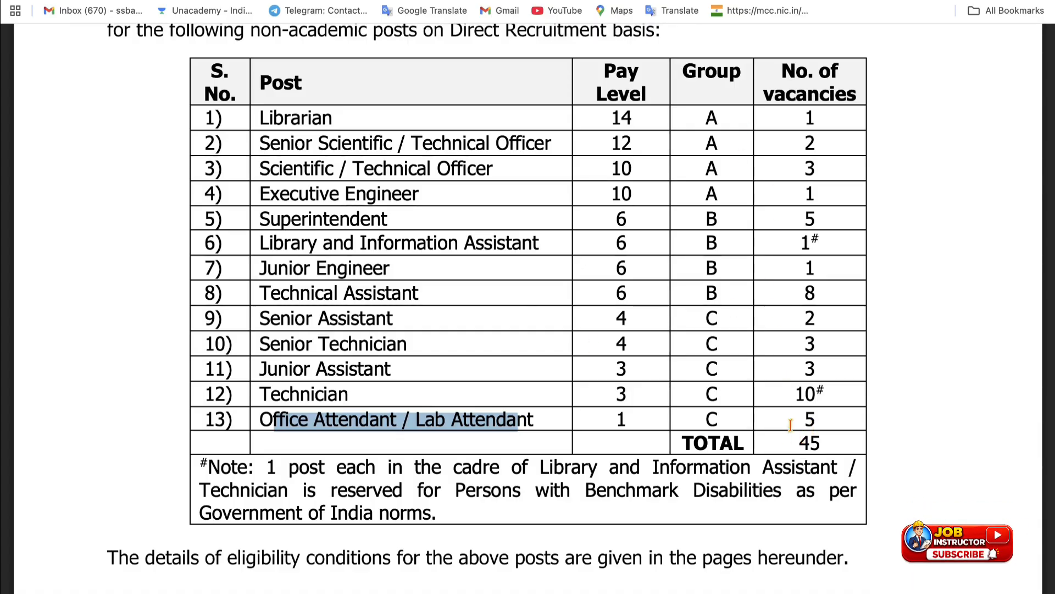
Review the Librarian post details, marking its post code, pay level, vacancy, age limit and Master's Degree requirement
scroll(784, 437, "down", 12)
scroll(784, 440, "down", 5)
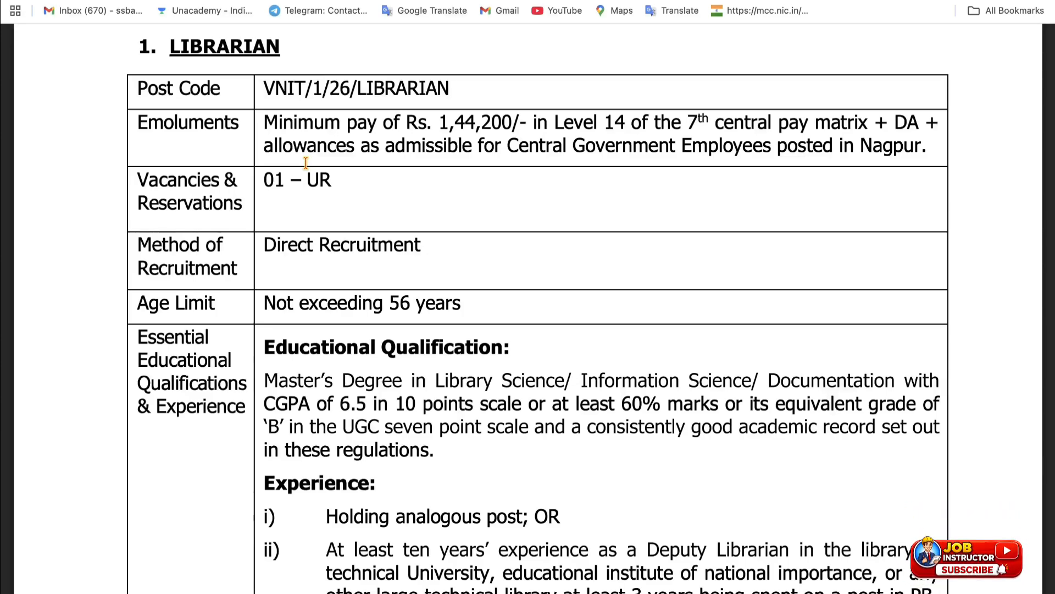
left_click_drag(269, 88, 382, 89)
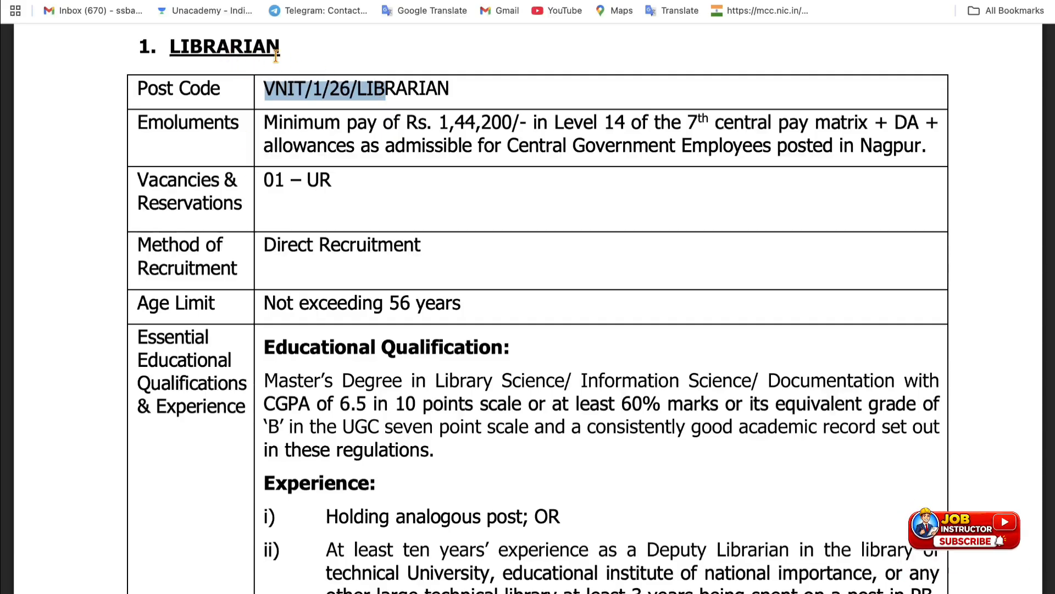
left_click_drag(280, 126, 632, 124)
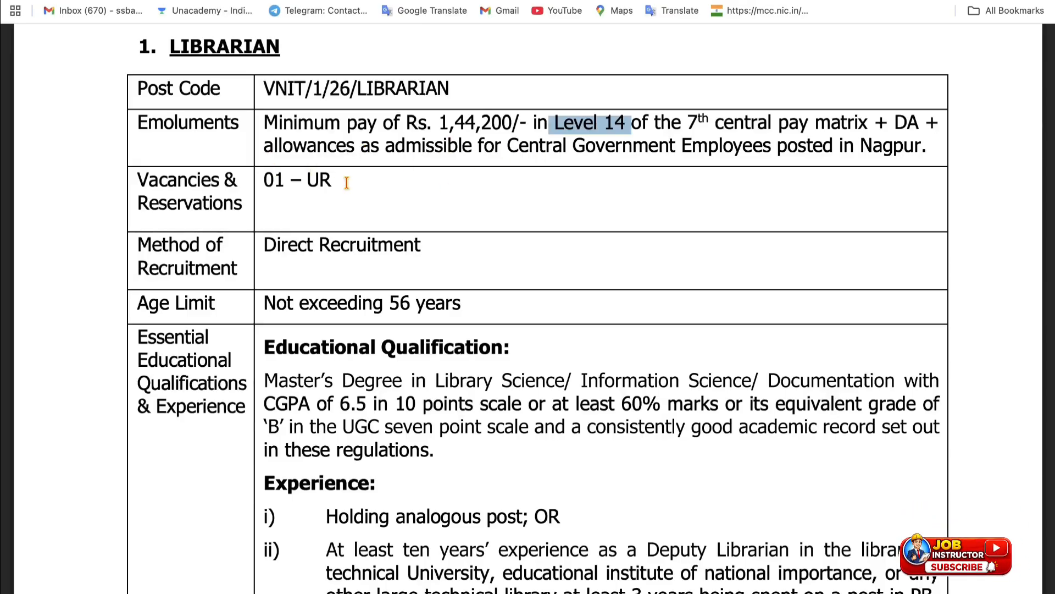
left_click_drag(509, 145, 658, 150)
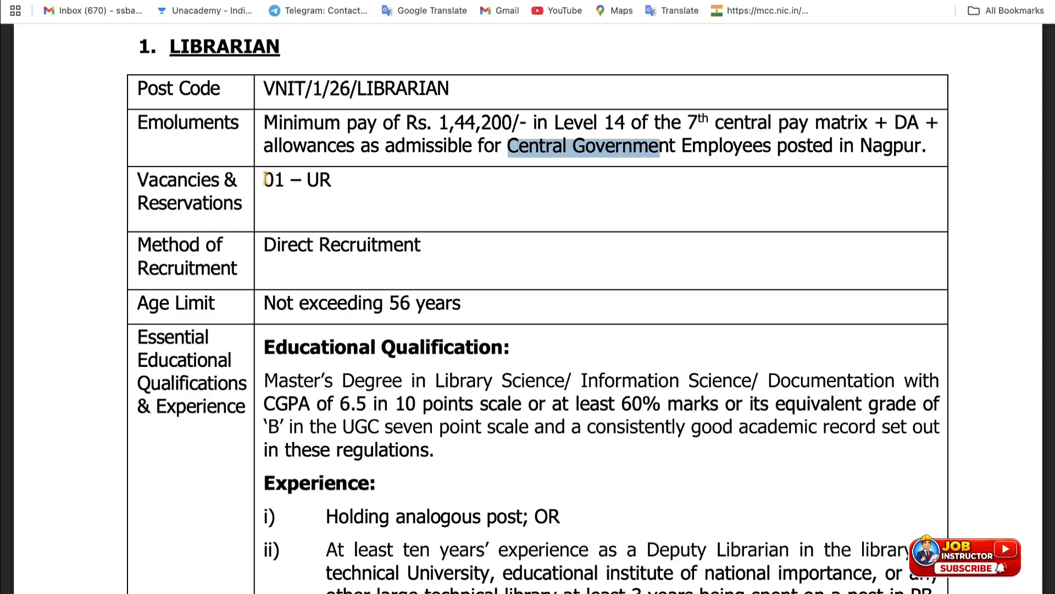
left_click_drag(266, 180, 317, 180)
left_click_drag(266, 244, 453, 225)
scroll(409, 232, "down", 3)
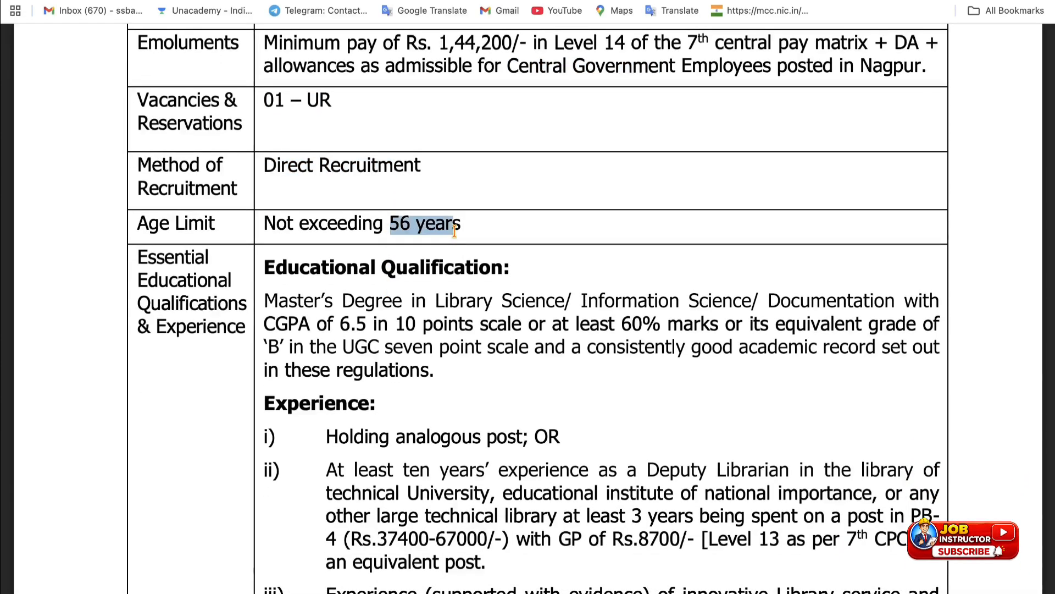
scroll(450, 231, "down", 7)
left_click_drag(266, 114, 377, 115)
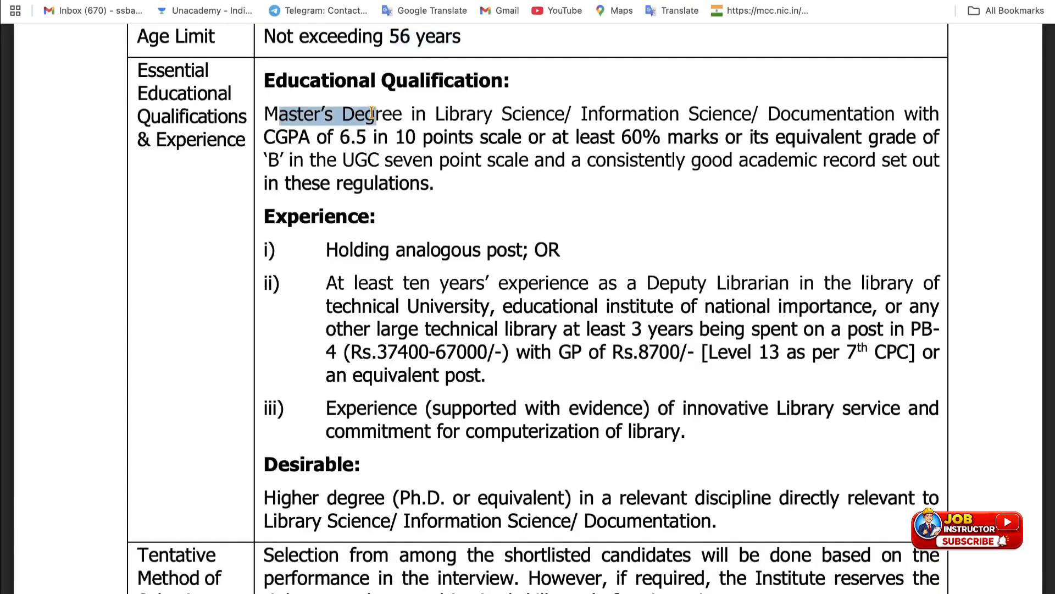
Read the Librarian's selection method and the Senior Scientific/Technical Officer's post details and essential qualifications
scroll(371, 113, "down", 20)
scroll(371, 113, "up", 10)
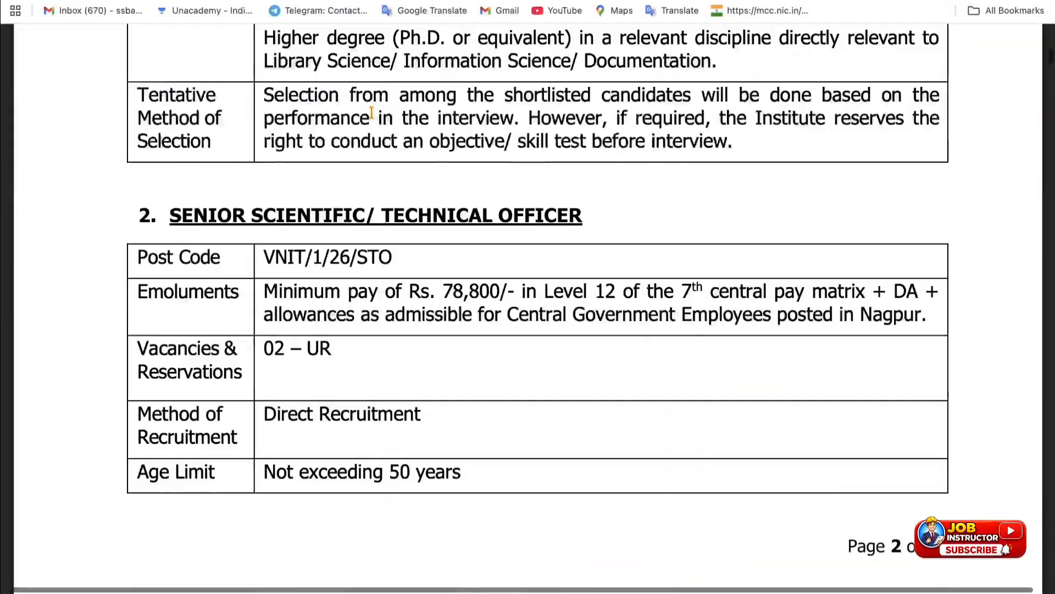
scroll(371, 113, "down", 1)
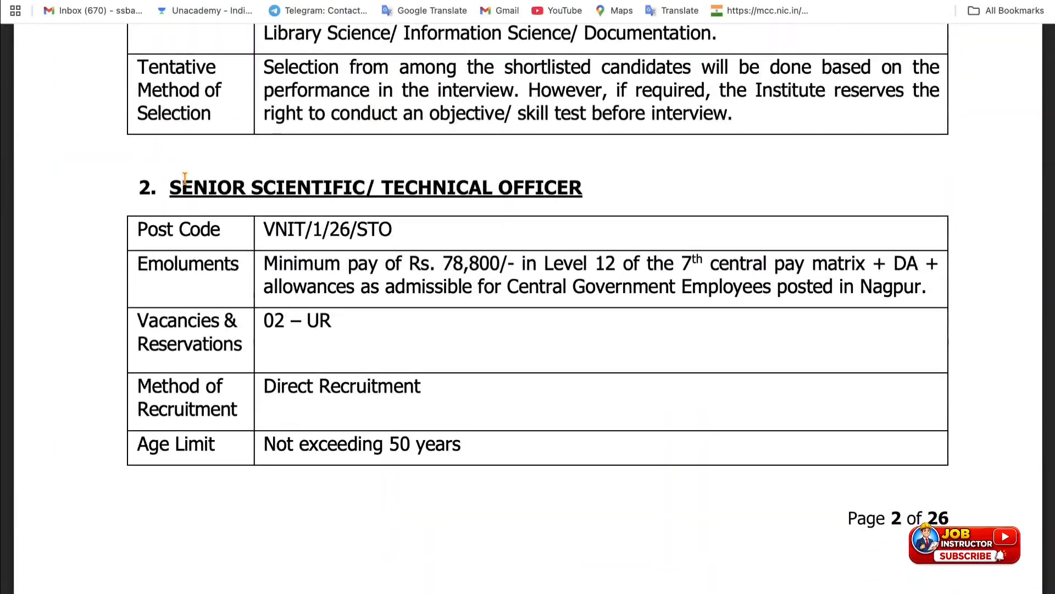
scroll(416, 366, "down", 20)
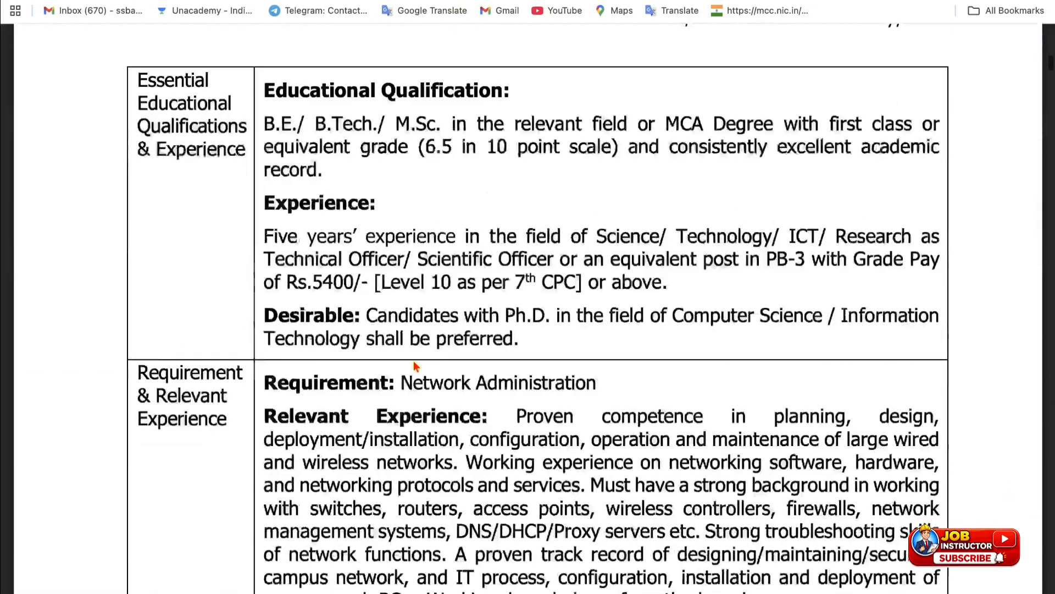
Review the Scientific / Technical Officer section, marking its heading and reading through its relevant experience and selection method
scroll(416, 367, "up", 10)
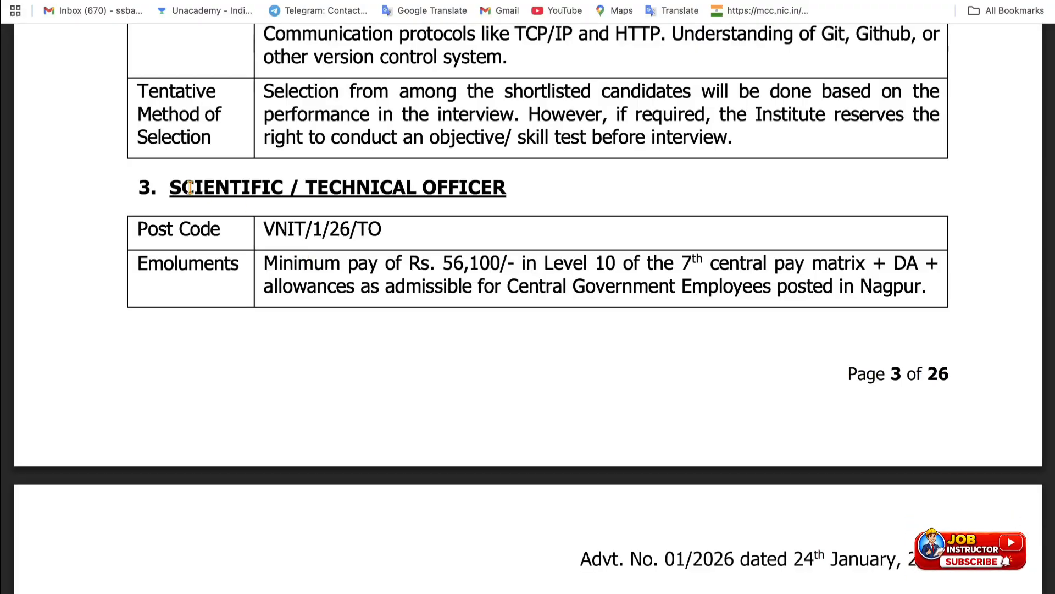
left_click_drag(196, 190, 506, 189)
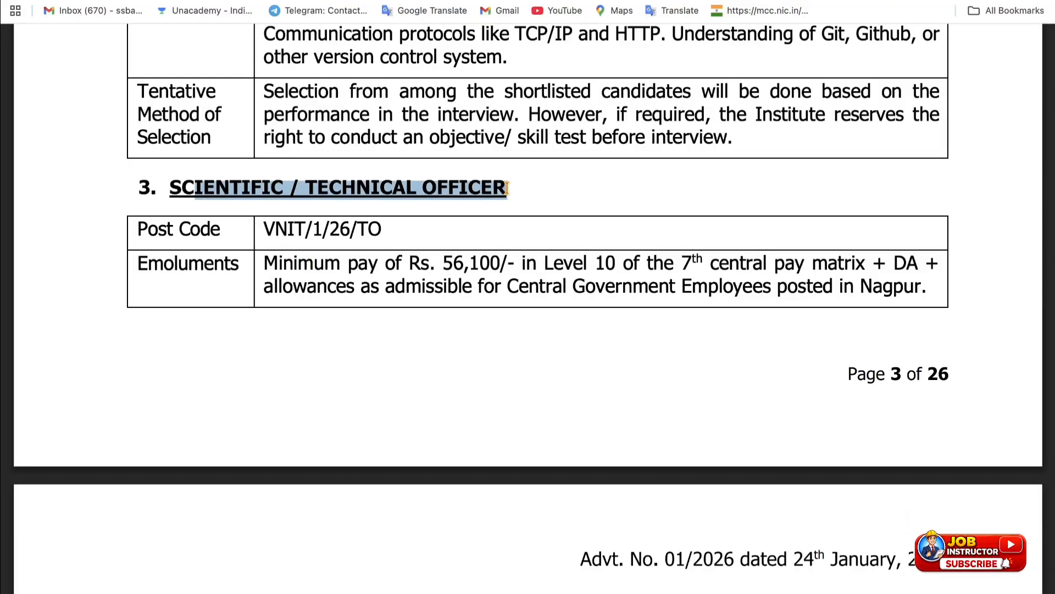
scroll(263, 245, "down", 20)
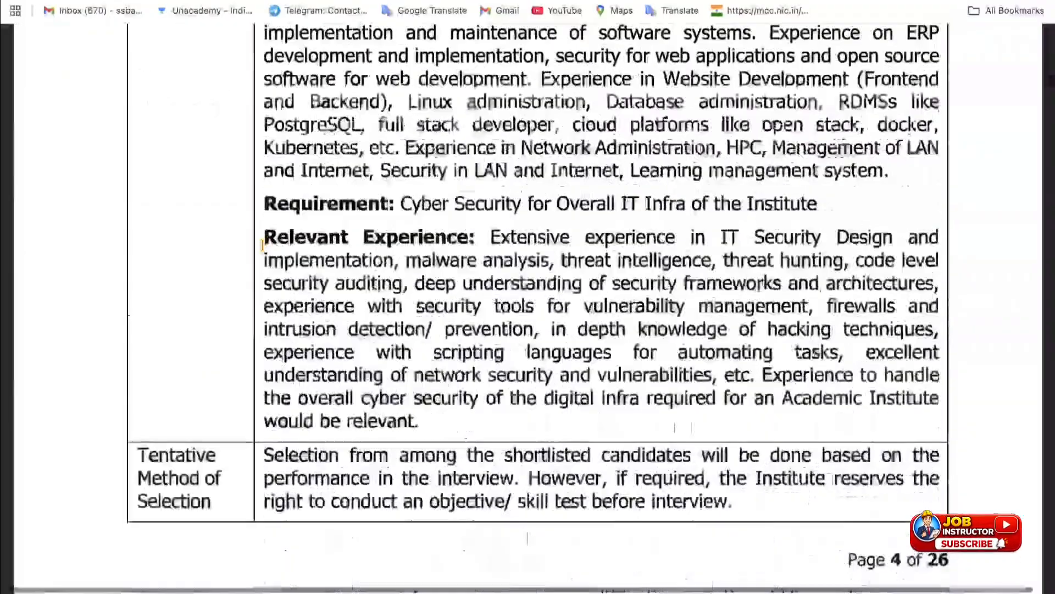
Review the Executive Engineer details, marking the B.E./B.Tech. qualification, and read on to the next post's screening test syllabus
scroll(262, 245, "down", 1)
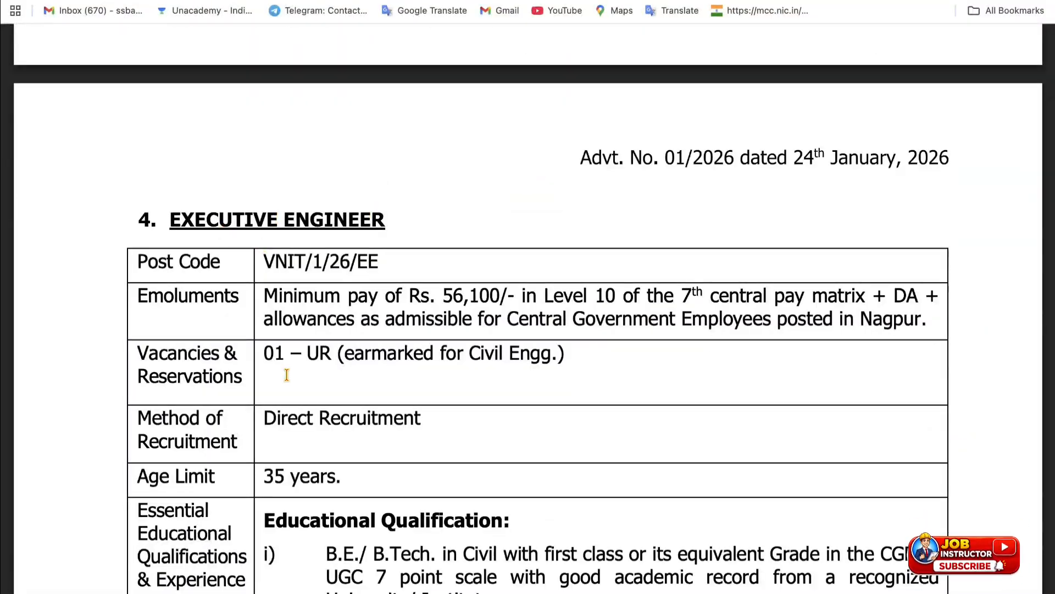
scroll(286, 375, "down", 3)
scroll(286, 375, "down", 2)
left_click_drag(328, 302, 430, 303)
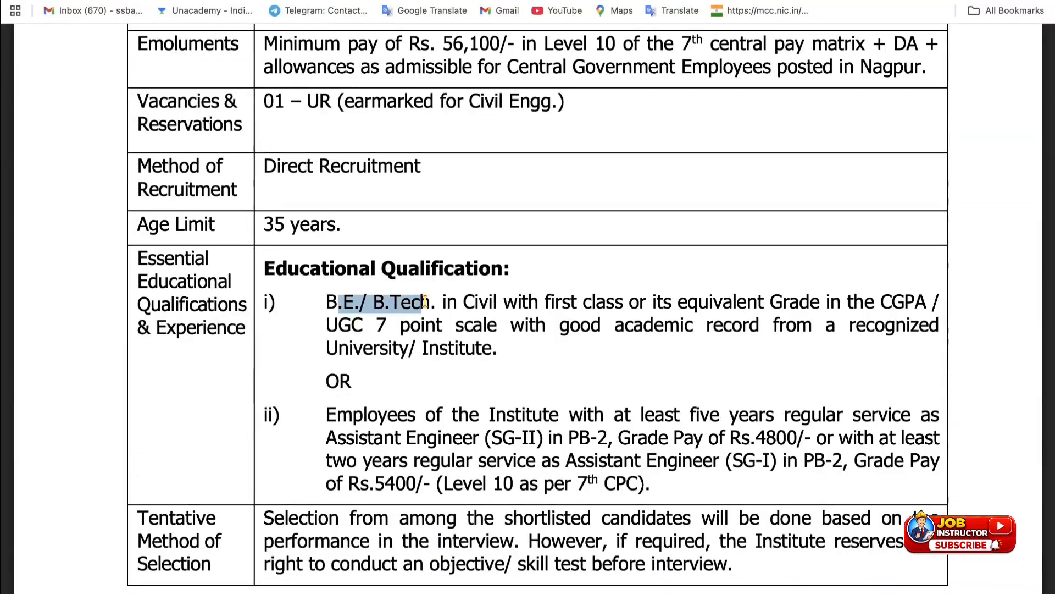
scroll(426, 299, "down", 5)
scroll(426, 300, "down", 1)
scroll(426, 300, "up", 4)
scroll(427, 300, "down", 20)
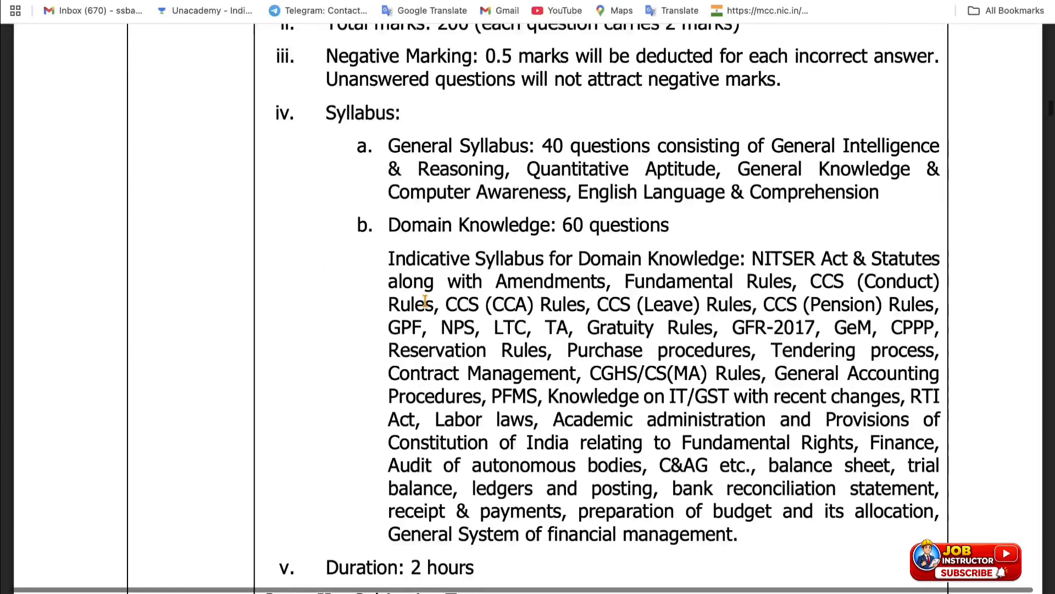
Review the Library and Information Assistant section, marking its heading and Bachelor's Degree requirement, and read through its selection stages
scroll(425, 301, "down", 15)
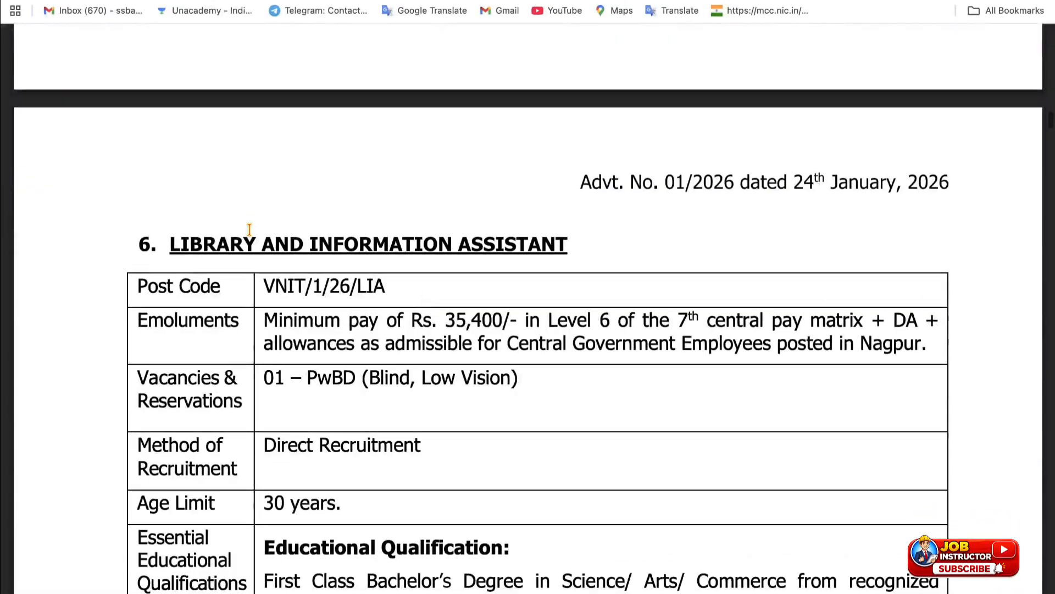
left_click_drag(213, 250, 517, 248)
scroll(384, 330, "down", 3)
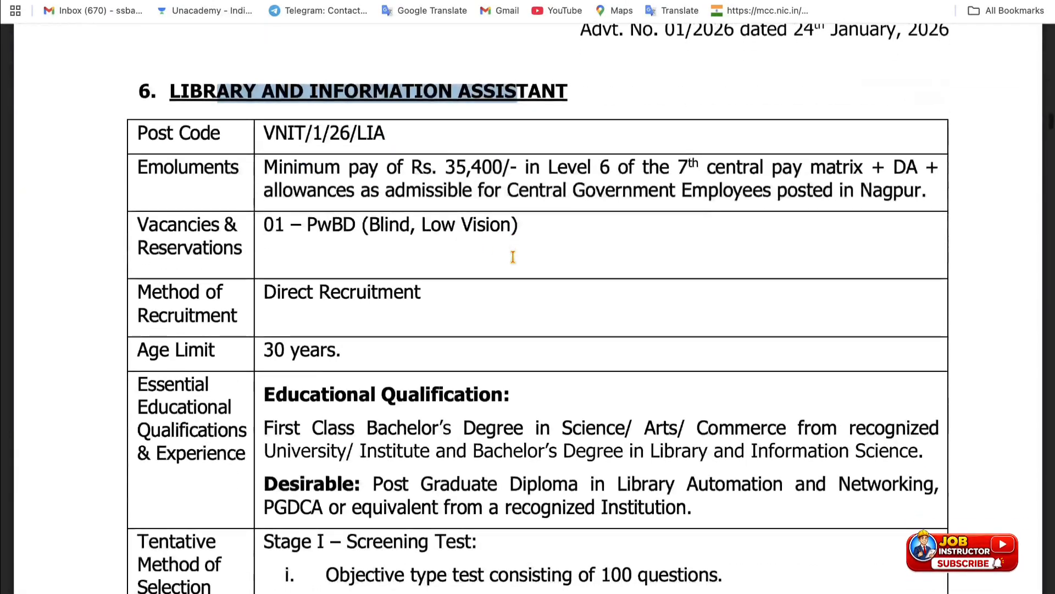
scroll(329, 411, "down", 1)
left_click_drag(280, 372, 516, 371)
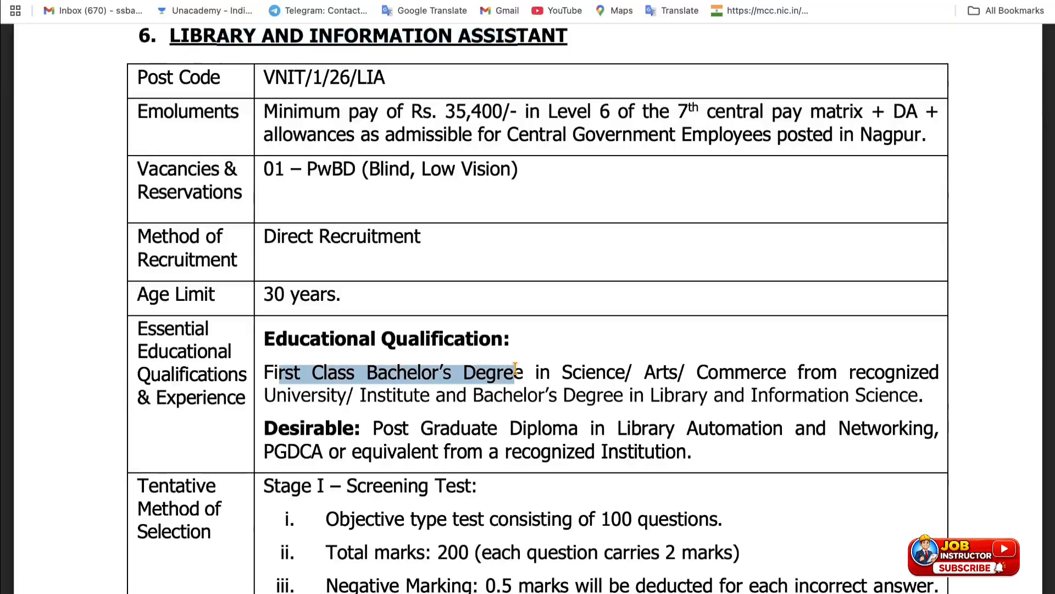
scroll(516, 369, "down", 4)
scroll(516, 368, "down", 20)
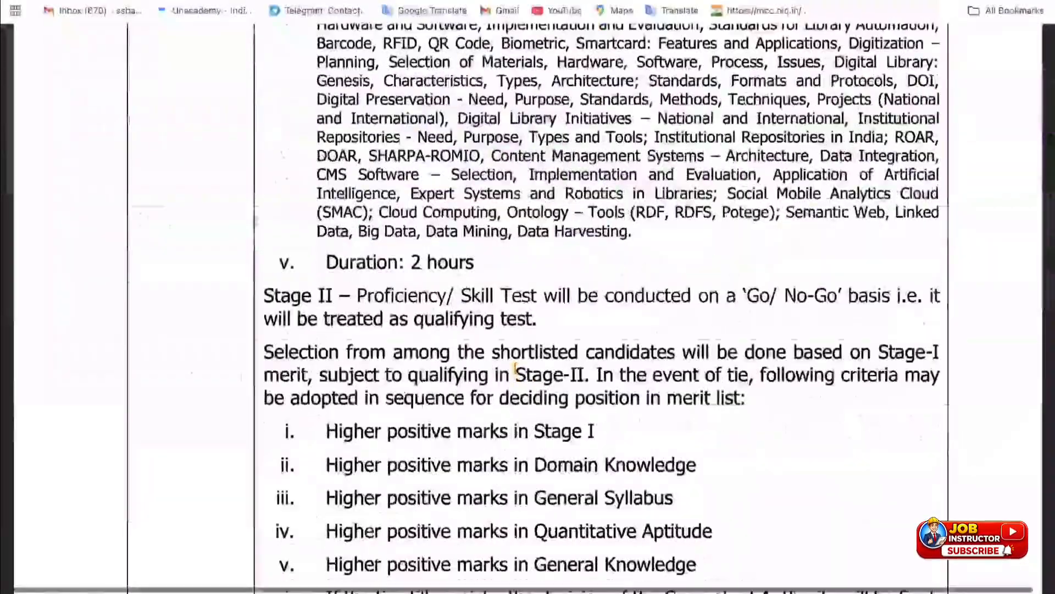
Review the Junior Engineer section, marking the First Class B.E./B.Tech. qualification, and read through its screening test syllabus
scroll(514, 368, "up", 5)
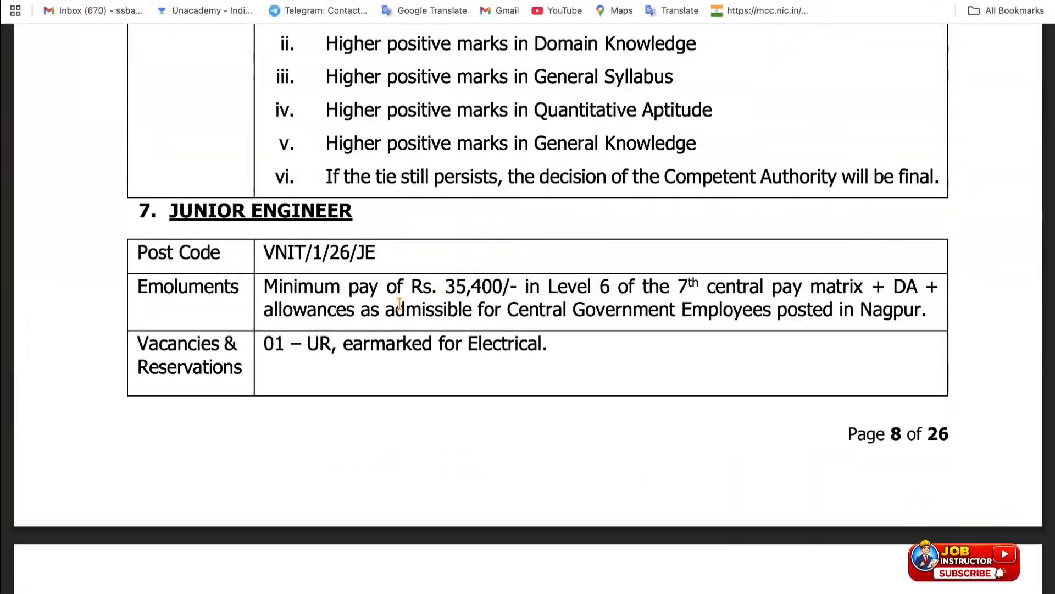
scroll(400, 304, "down", 8)
scroll(400, 304, "down", 1)
left_click_drag(264, 360, 508, 360)
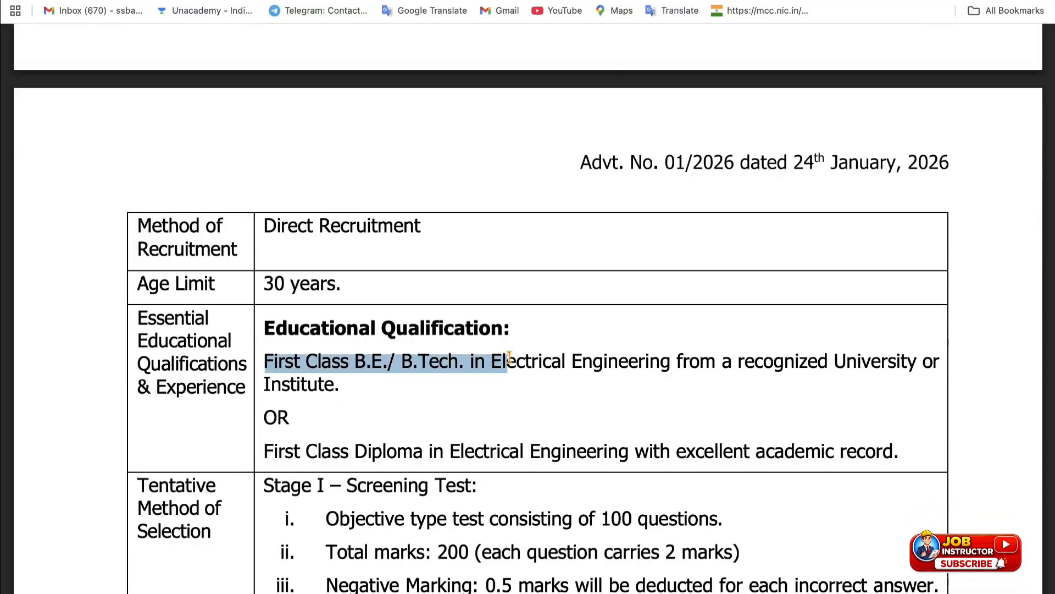
scroll(510, 357, "down", 4)
scroll(510, 356, "down", 20)
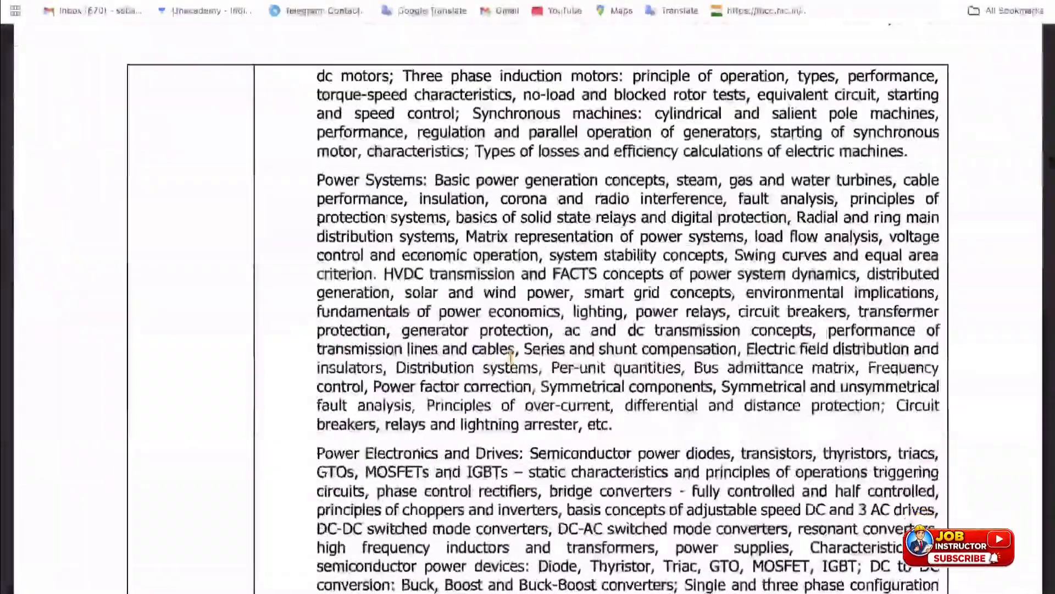
scroll(511, 356, "down", 10)
Review the Technical Assistant section, marking the Computer Science, Electrical and Mechanical specializations, and read through its selection method
scroll(510, 357, "up", 2)
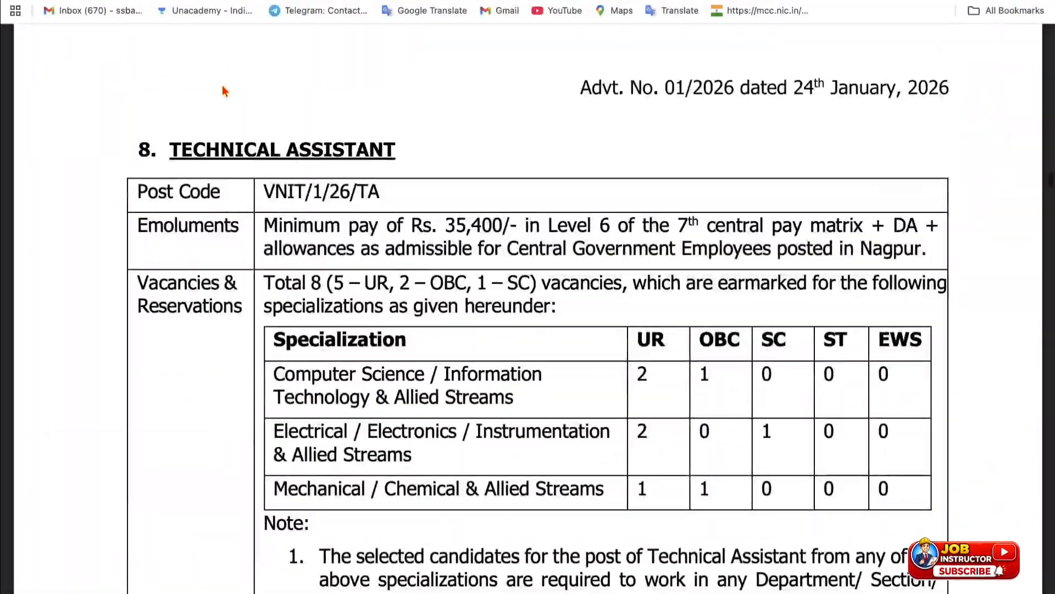
scroll(338, 272, "down", 4)
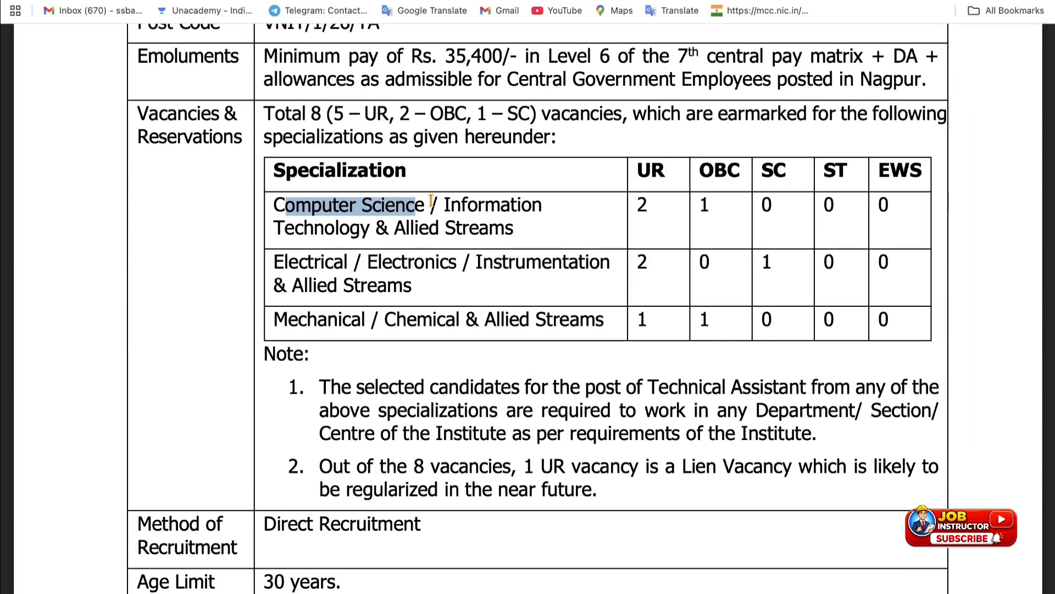
left_click_drag(431, 202, 533, 206)
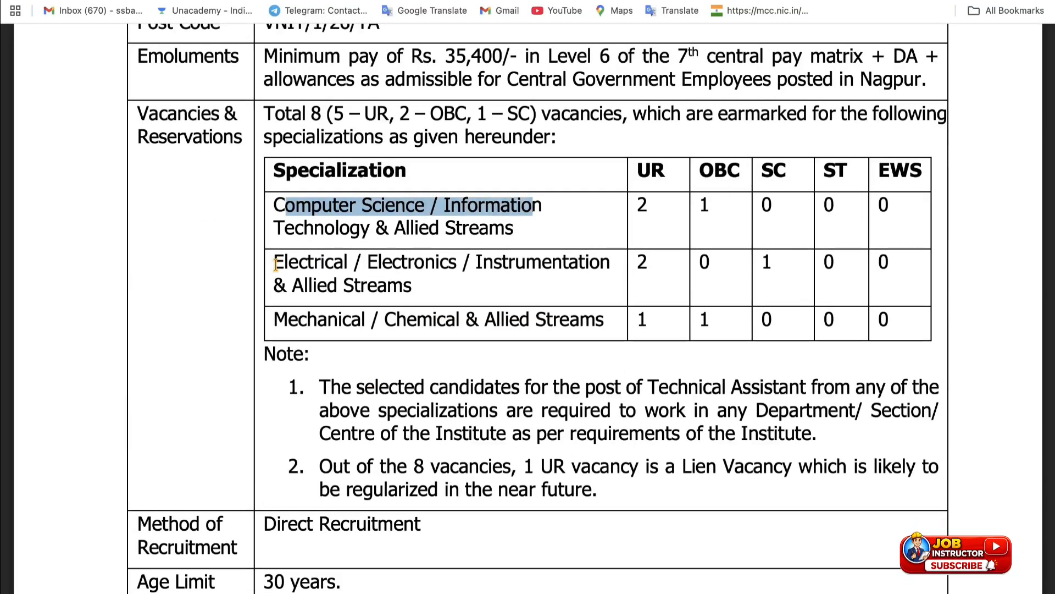
left_click_drag(275, 265, 547, 251)
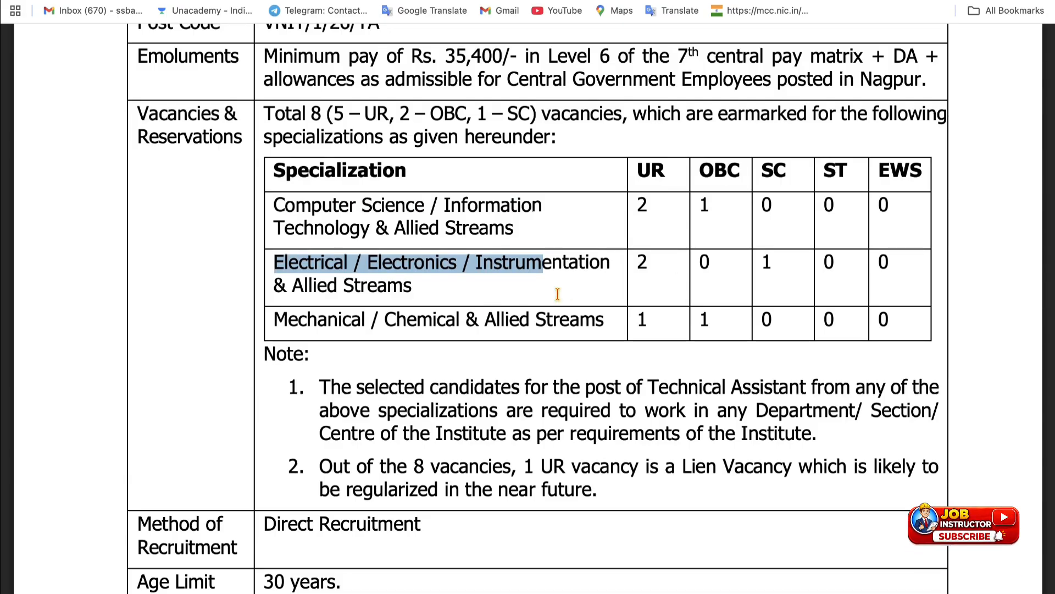
left_click_drag(288, 324, 503, 330)
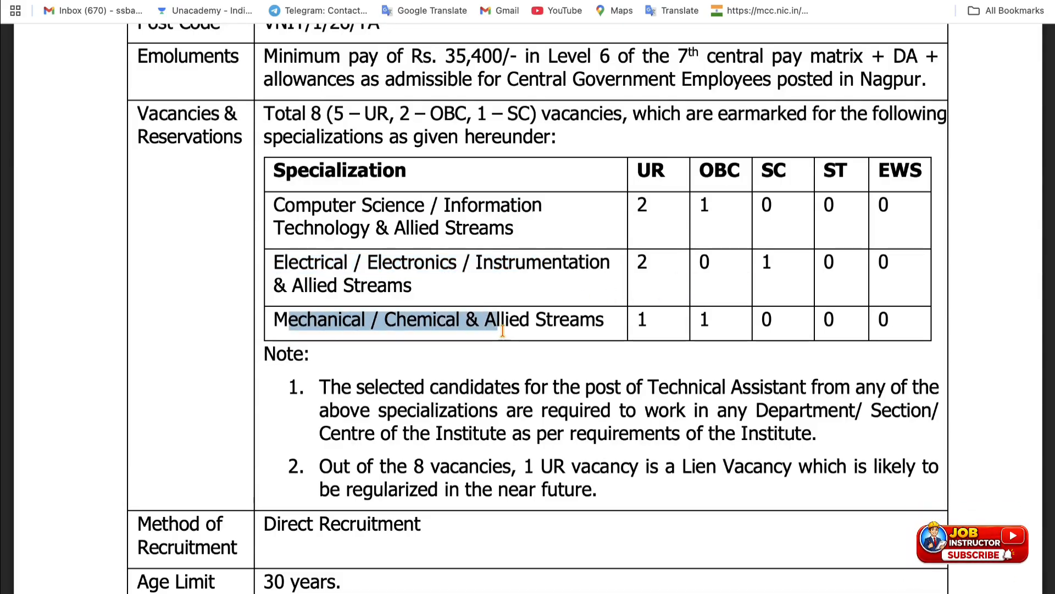
scroll(502, 330, "down", 15)
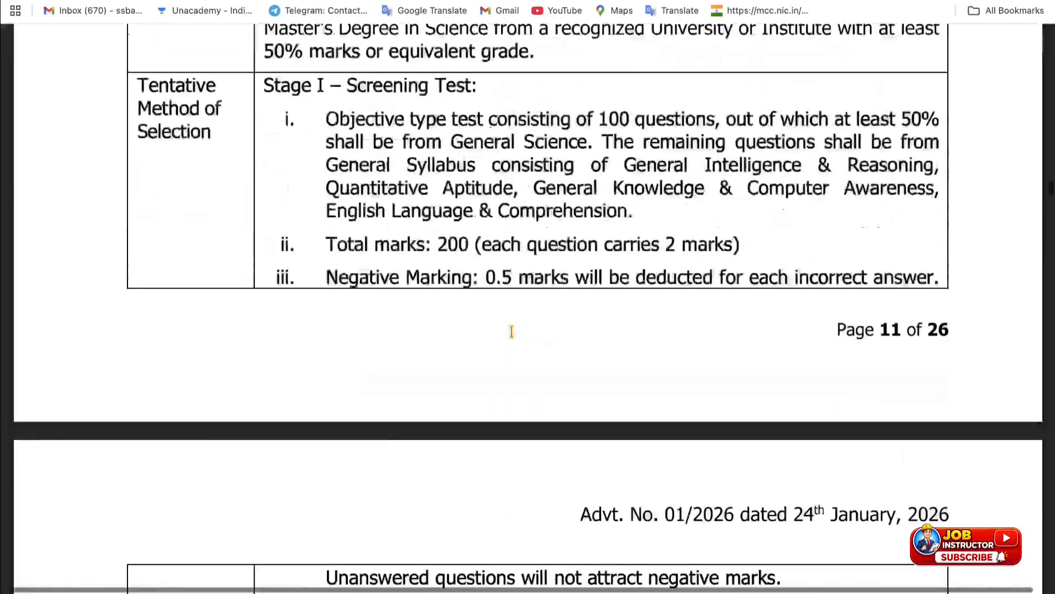
scroll(511, 331, "down", 20)
Read the Senior Assistant's pay, vacancies, age limit, educational qualification and tentative method of selection
scroll(511, 331, "up", 13)
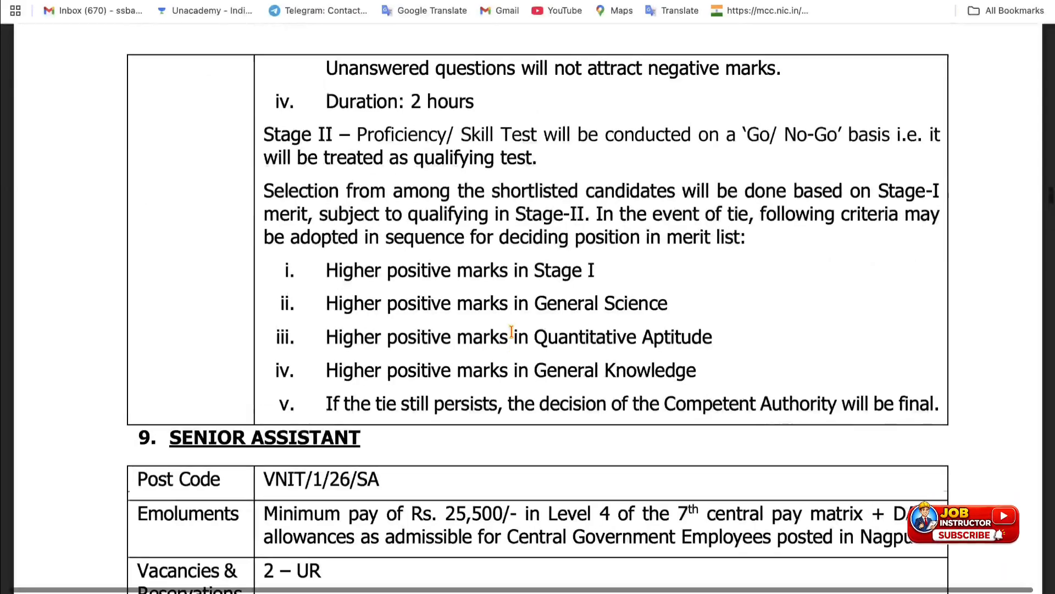
scroll(511, 331, "down", 2)
scroll(365, 357, "down", 3)
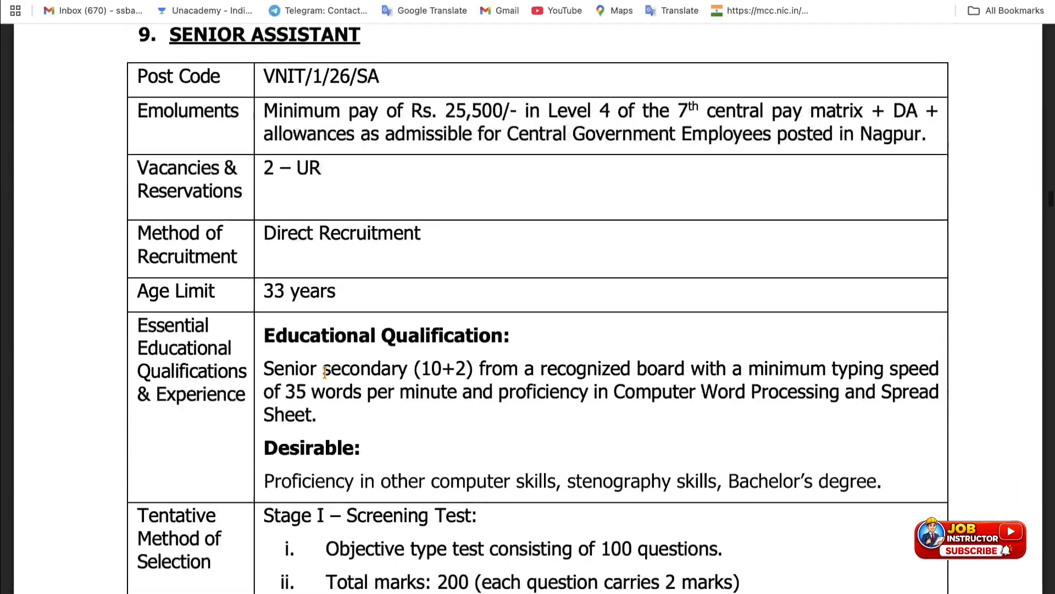
scroll(557, 363, "down", 20)
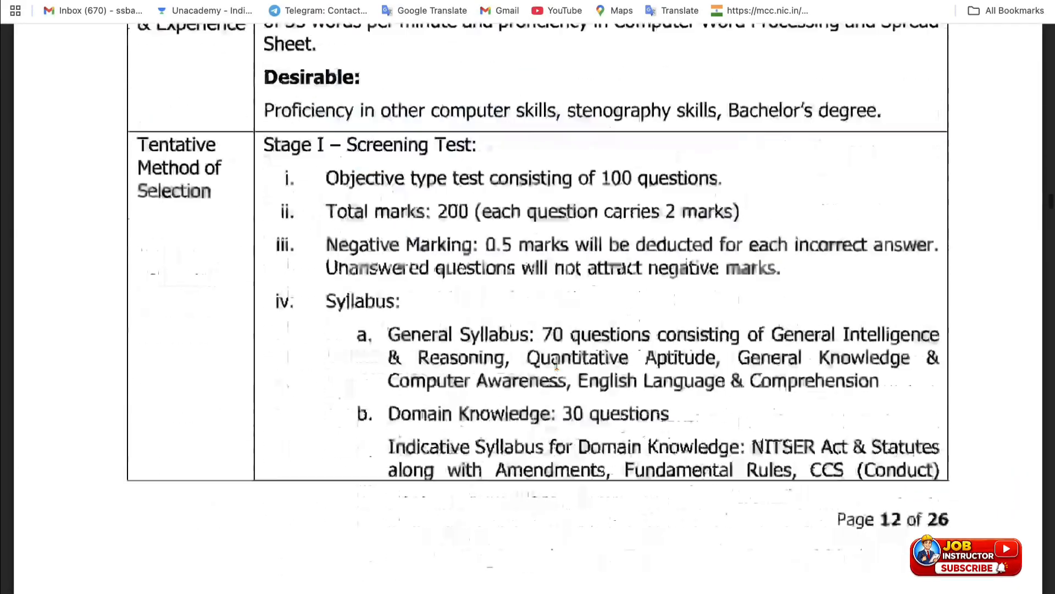
Review the Senior Technician section, marking the Electrical and Mechanical specialization rows, and read its age limit, qualifications and selection method
scroll(557, 363, "up", 5)
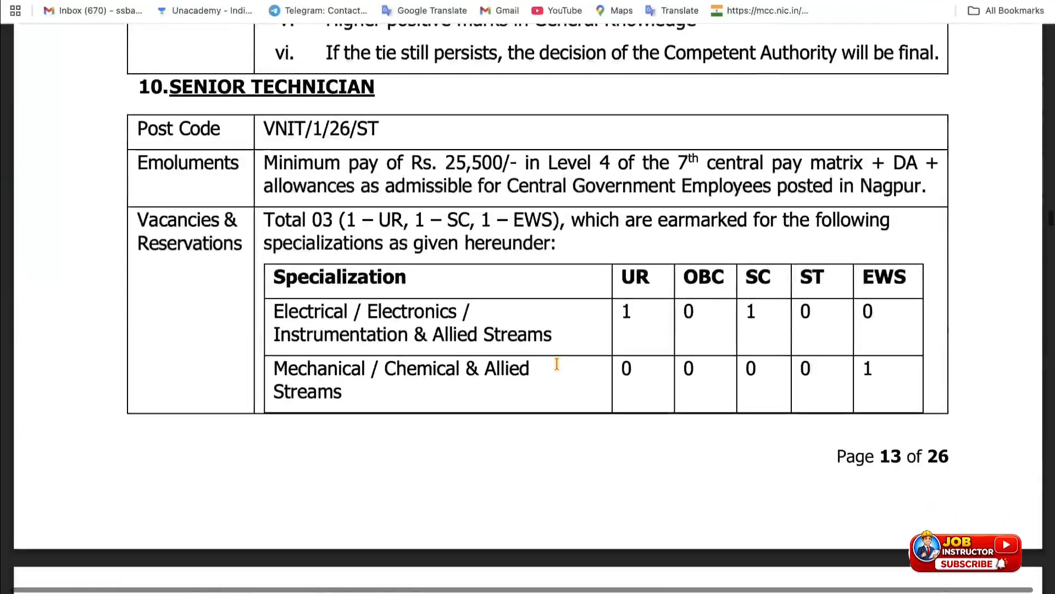
scroll(329, 266, "down", 1)
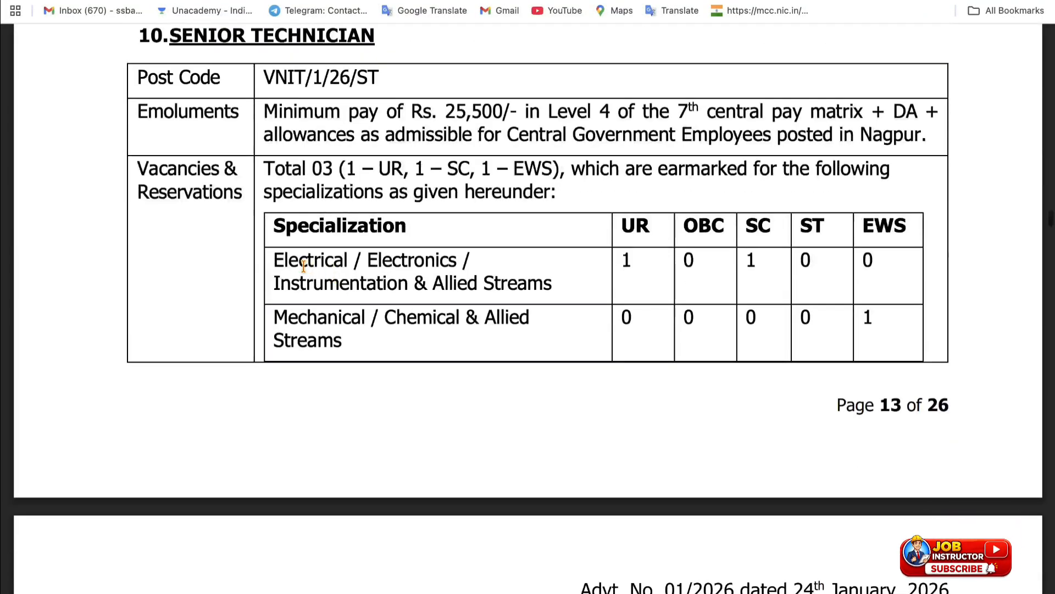
left_click_drag(288, 260, 357, 344)
scroll(361, 356, "down", 13)
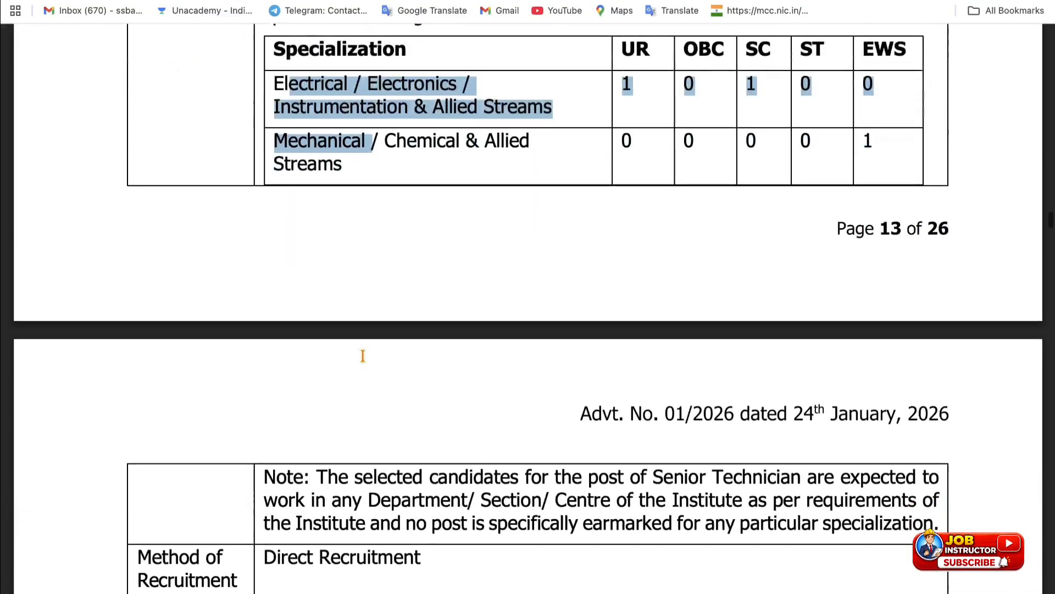
scroll(362, 356, "down", 11)
scroll(362, 357, "up", 14)
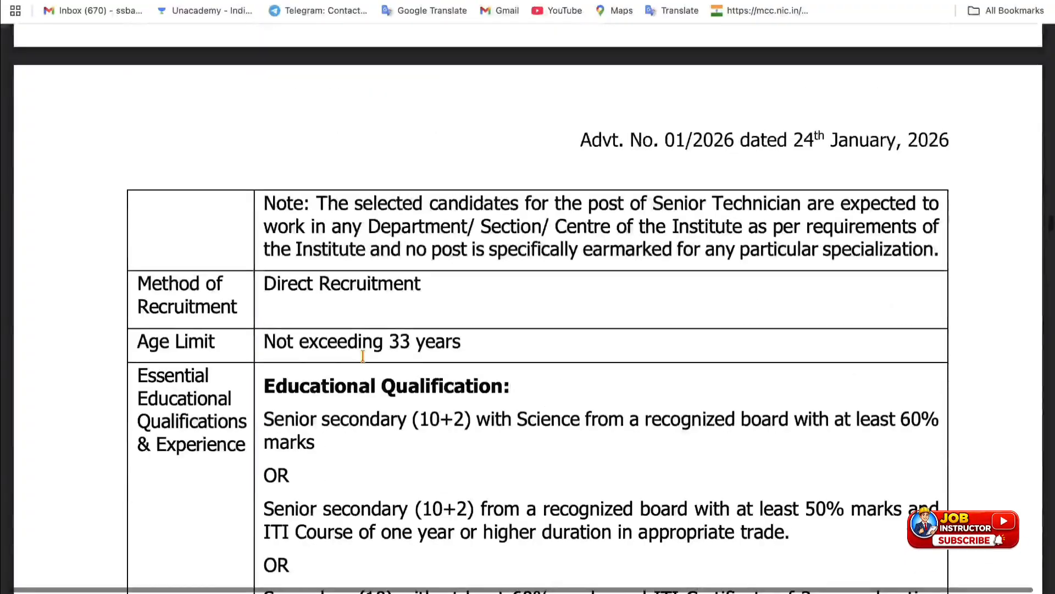
scroll(362, 356, "down", 5)
scroll(362, 356, "down", 19)
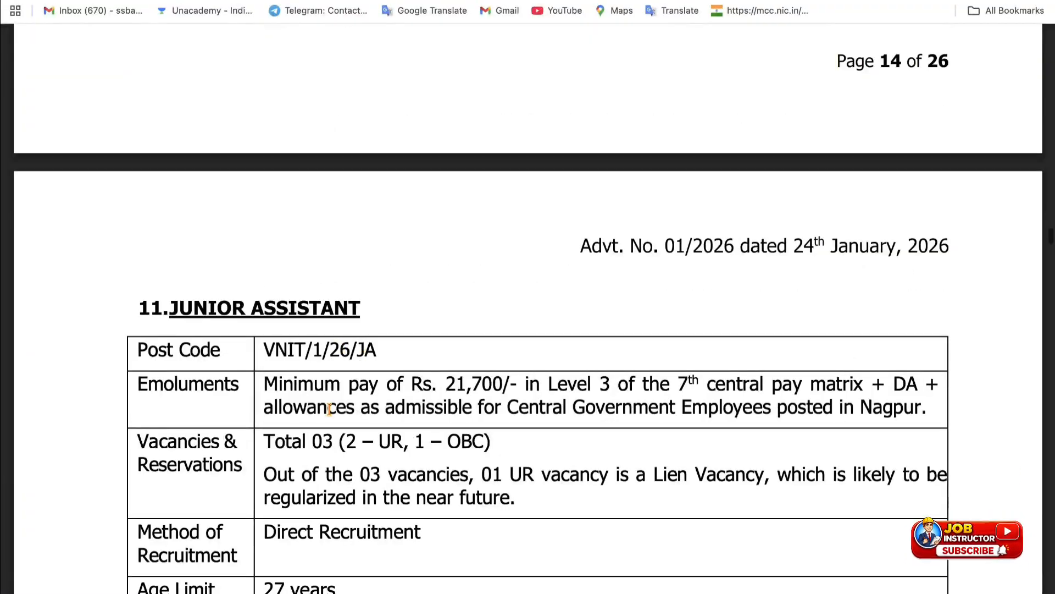
Review the Junior Assistant section, marking the Senior secondary (10+2) qualification, and read through its selection method
scroll(329, 421, "down", 2)
scroll(329, 421, "down", 3)
left_click_drag(295, 432, 501, 432)
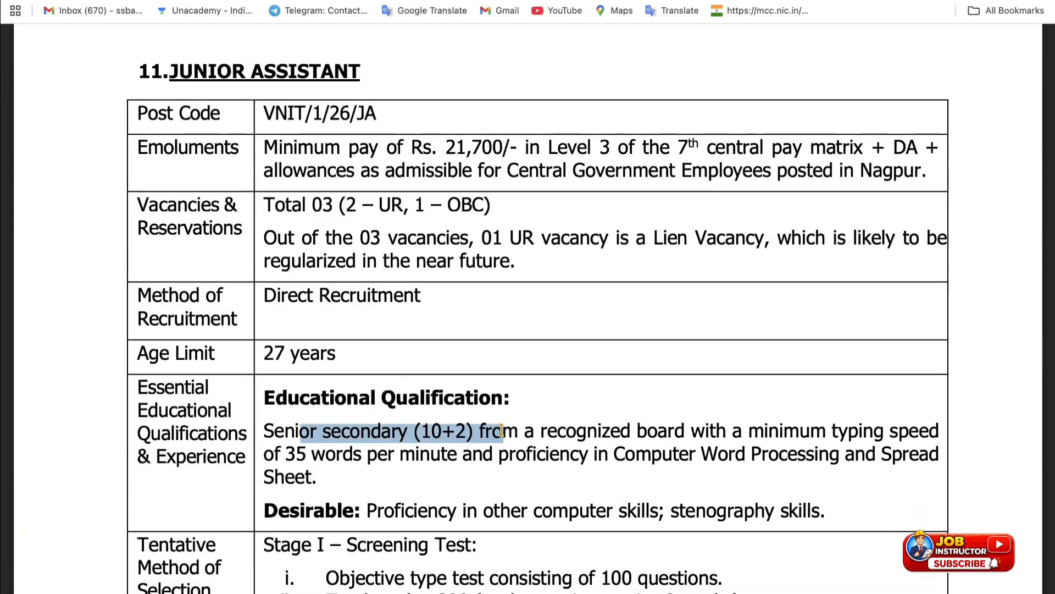
scroll(500, 429, "down", 12)
scroll(500, 428, "down", 10)
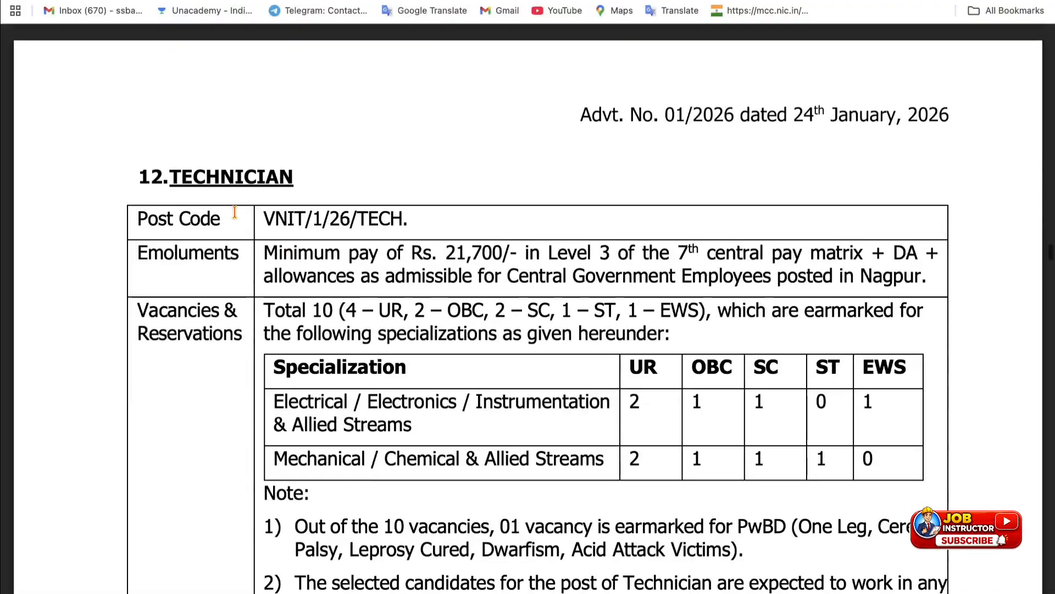
Review the Technician section, marking the Electrical and Mechanical specialization rows, and read its notes, age limit and qualifications
scroll(218, 197, "down", 3)
left_click_drag(273, 246, 592, 332)
scroll(592, 332, "down", 2)
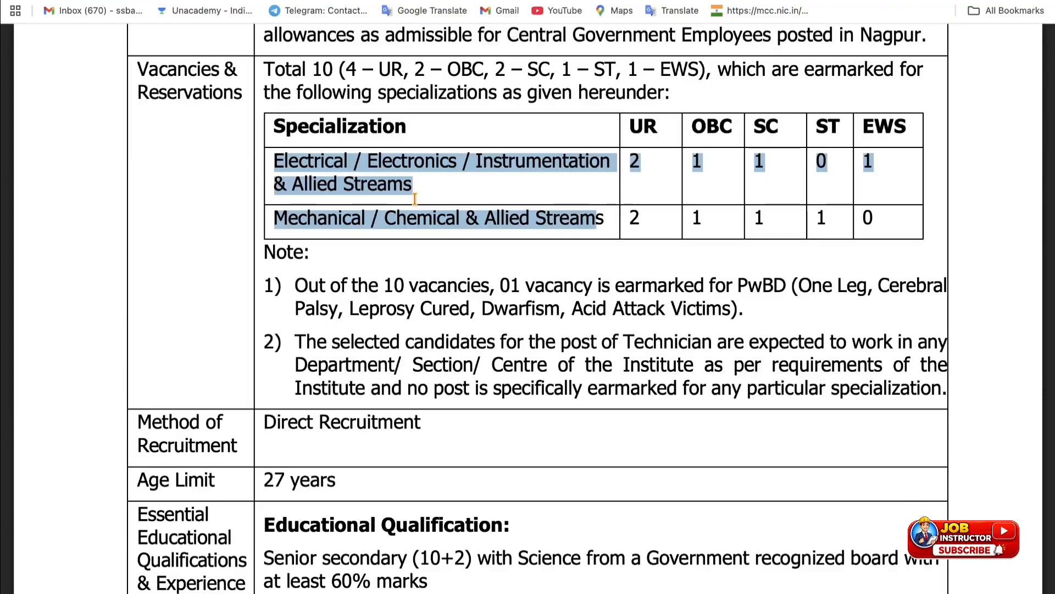
scroll(415, 199, "down", 5)
Review the Office / Lab Attendant section's pay, vacancies and age limit, marking the Office Attendant's Senior secondary (10+2) qualification
scroll(415, 199, "down", 20)
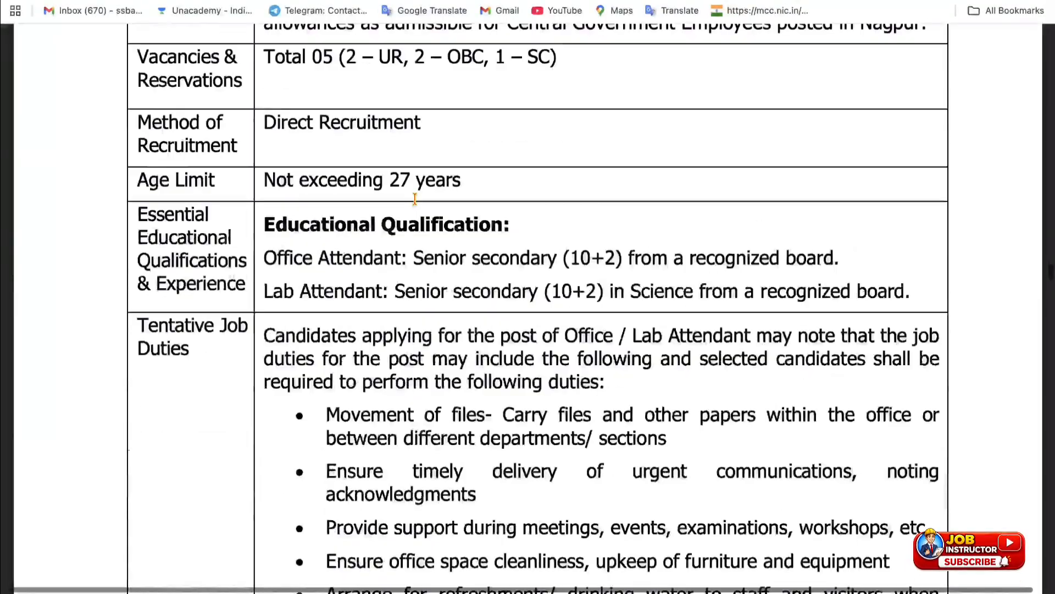
scroll(413, 194, "up", 3)
scroll(352, 177, "down", 3)
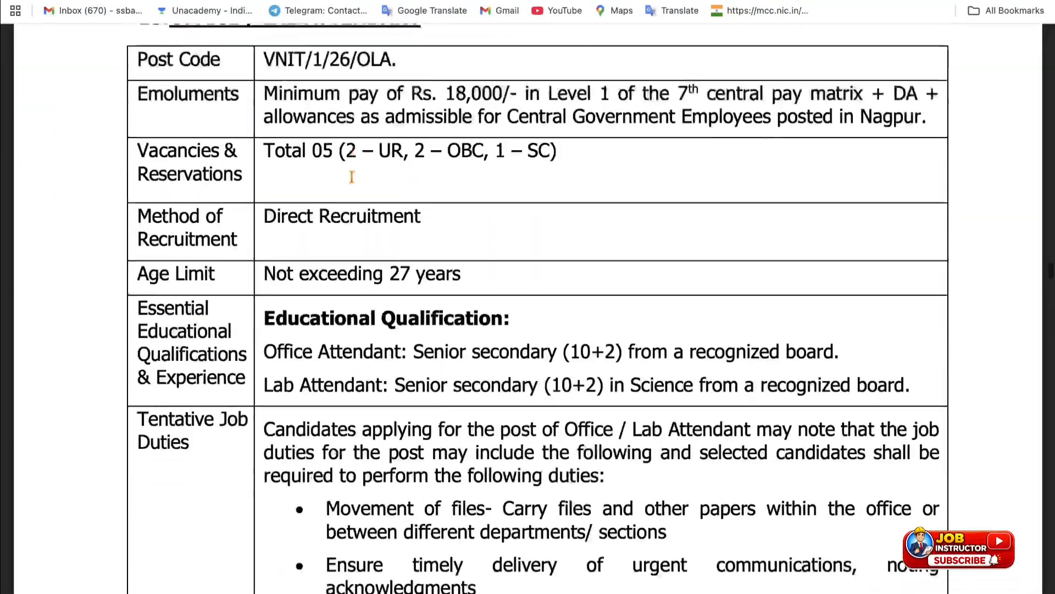
left_click_drag(286, 352, 607, 346)
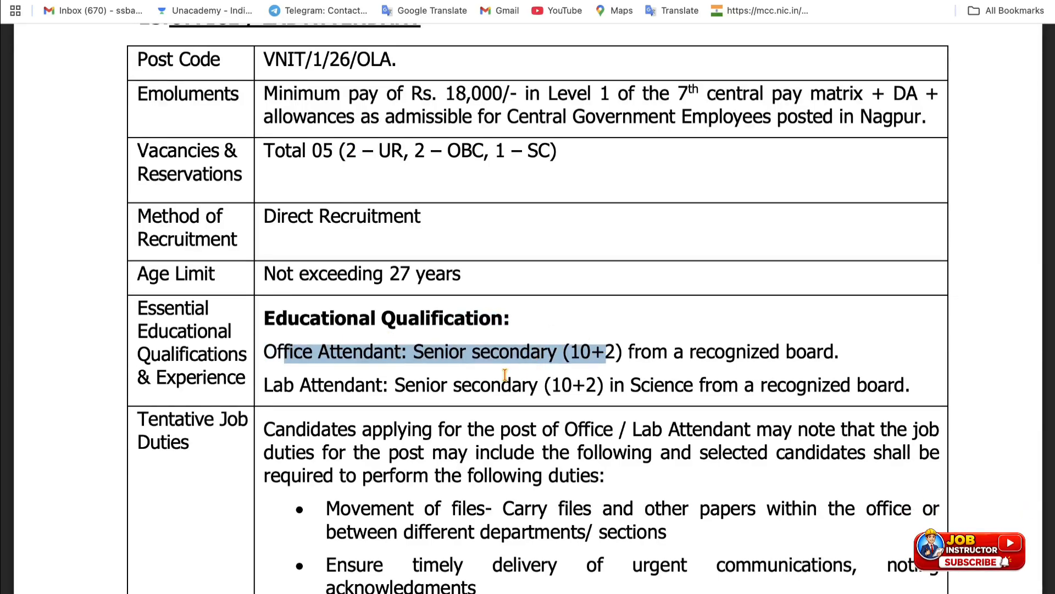
Examine the age relaxation rules and the application fee and caution deposit table, marking the UR / OBC / EWS category
scroll(502, 377, "down", 20)
scroll(502, 379, "down", 20)
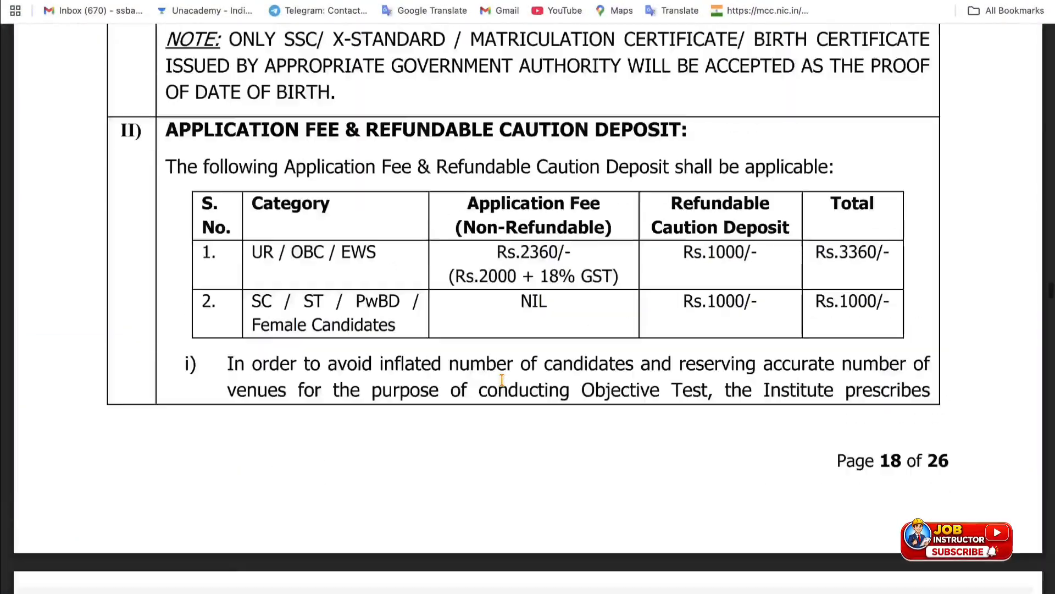
scroll(502, 380, "up", 10)
scroll(502, 379, "down", 2)
scroll(502, 379, "down", 2)
scroll(502, 379, "down", 1)
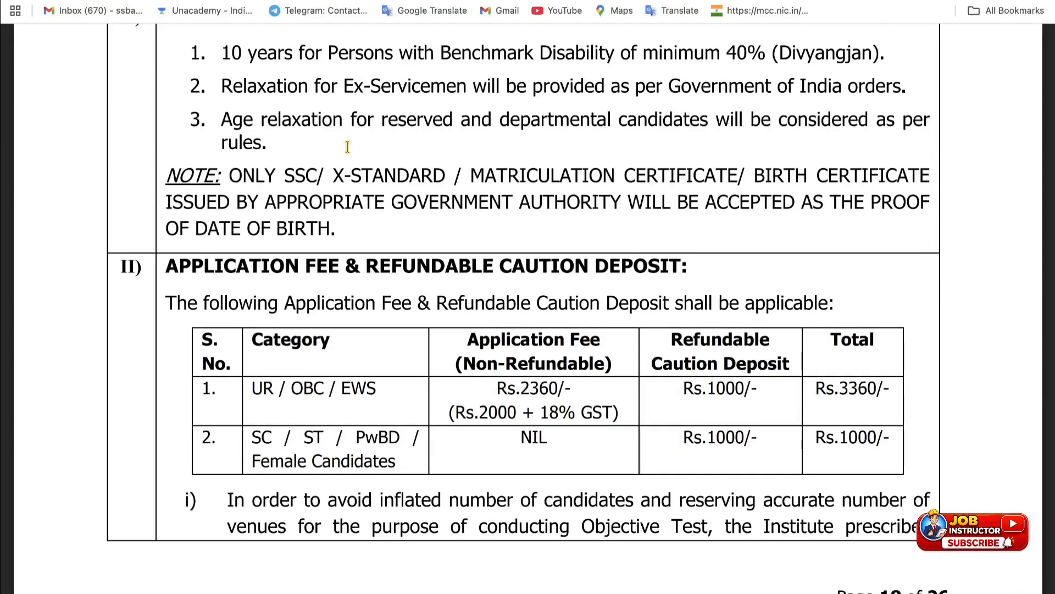
scroll(265, 366, "up", 10)
scroll(524, 338, "down", 5)
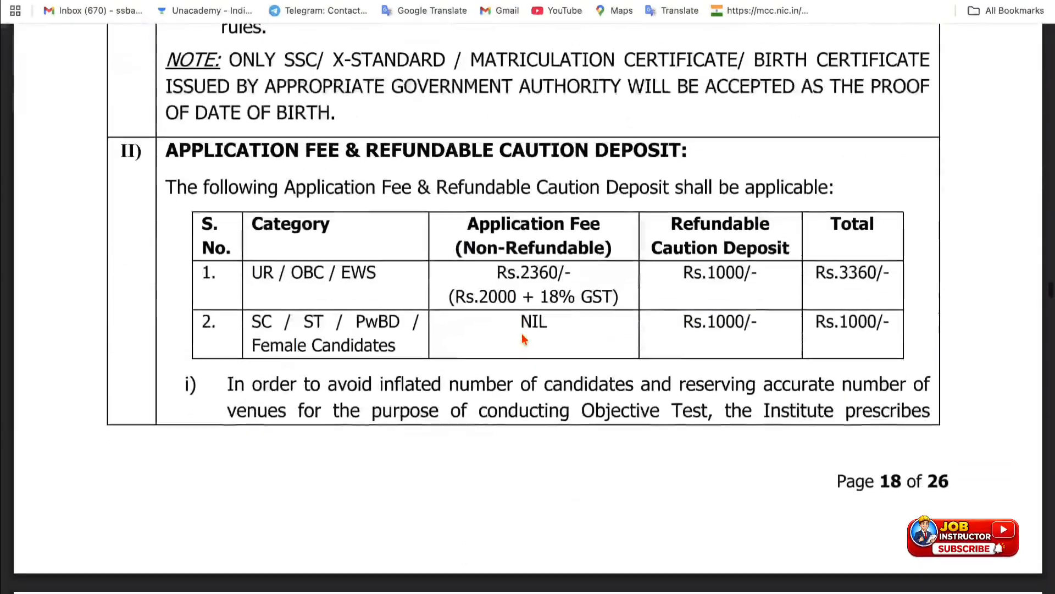
left_click_drag(248, 269, 378, 268)
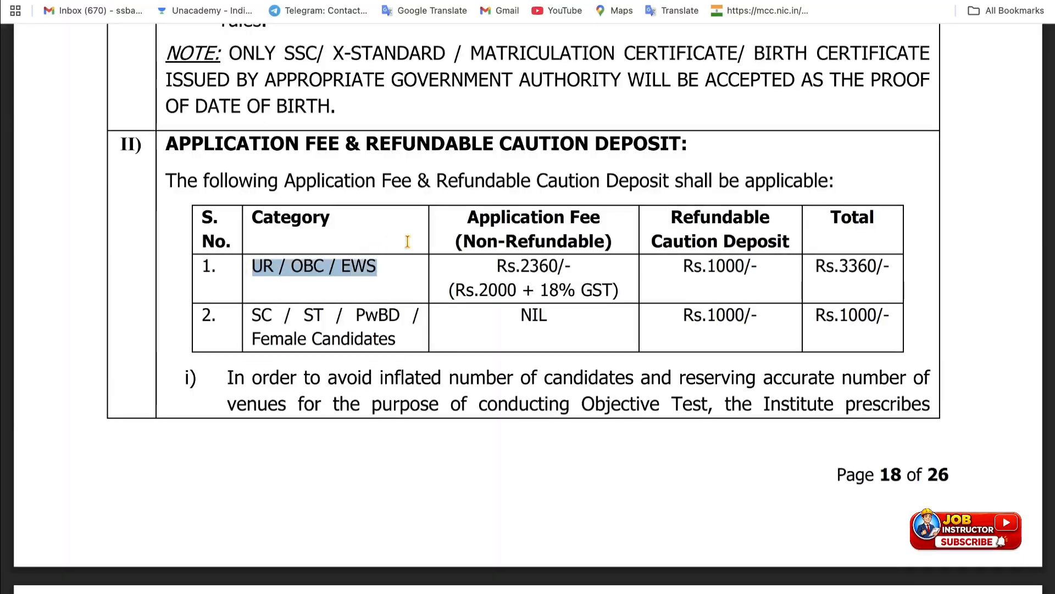
Skim the remaining fee conditions, general terms, scribe guidelines and examination rules in the notice
scroll(529, 350, "down", 20)
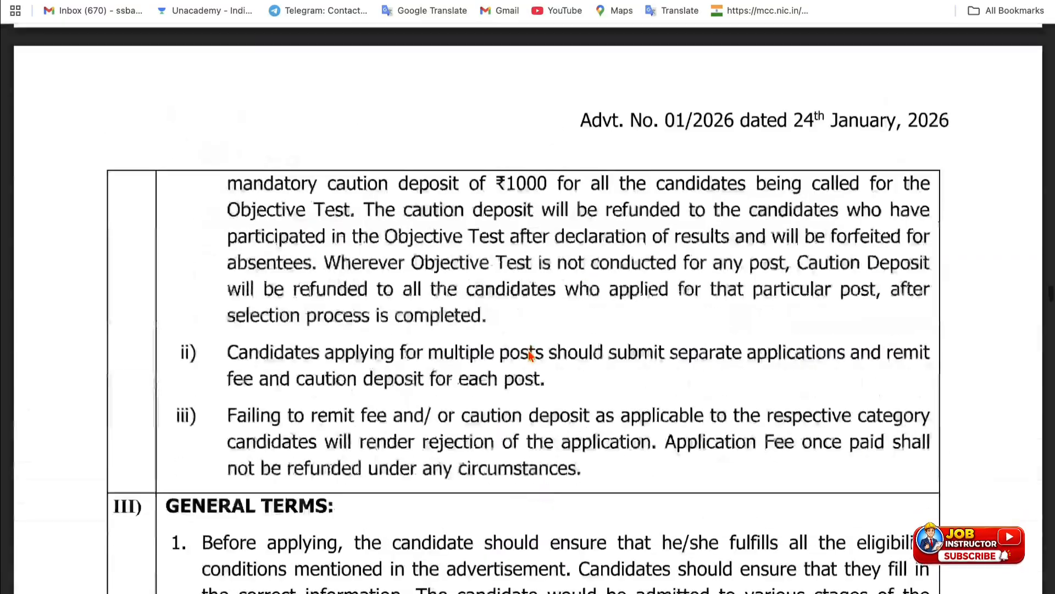
scroll(530, 356, "down", 20)
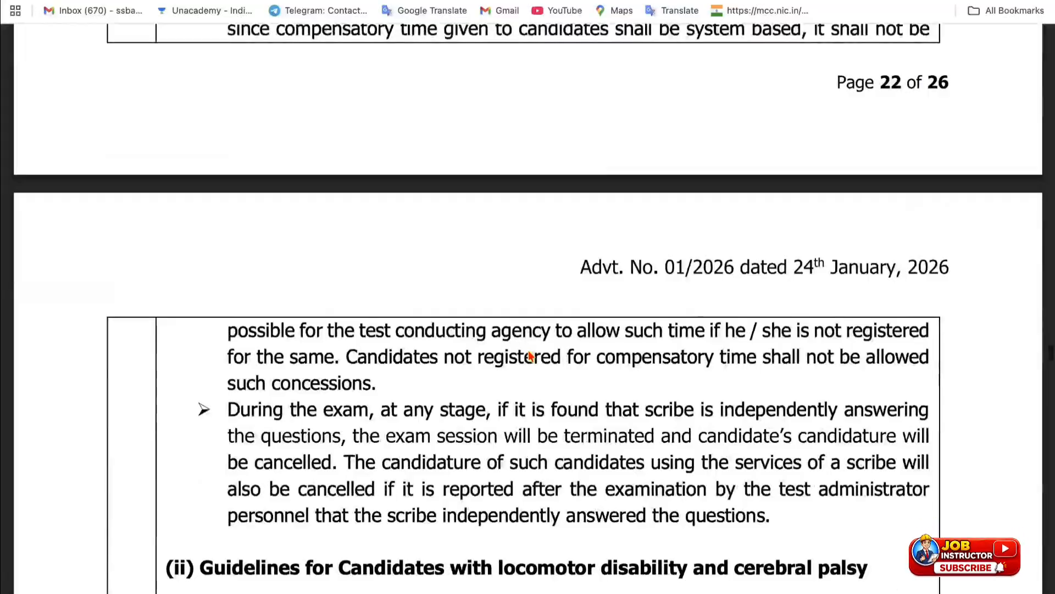
scroll(484, 137, "down", 15)
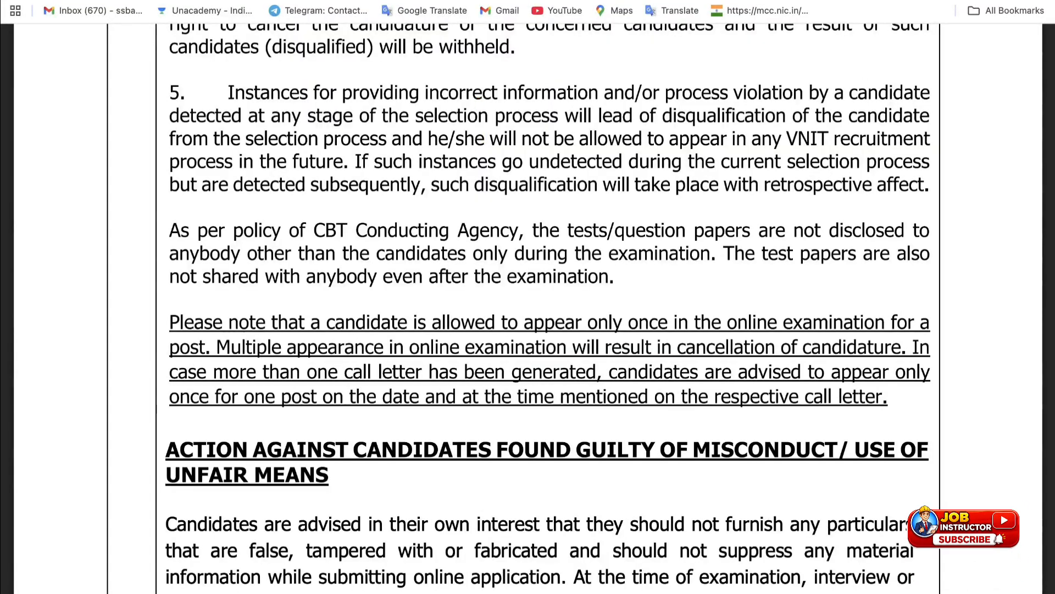
Close the notice, start a new registration, and review the name, mobile number and email fields of the Basic Information form
key("super+w")
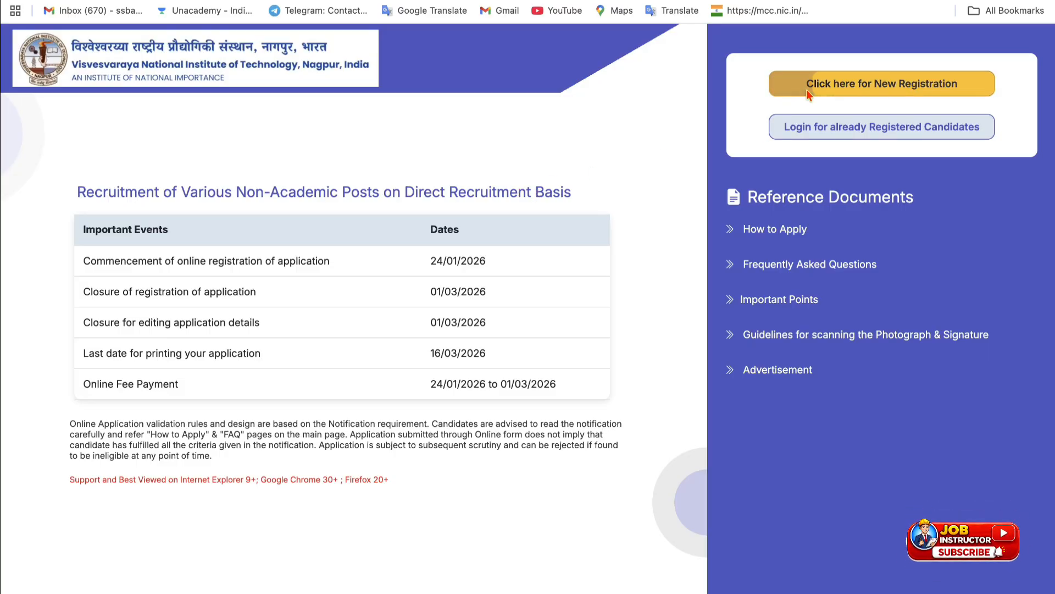
left_click(870, 83)
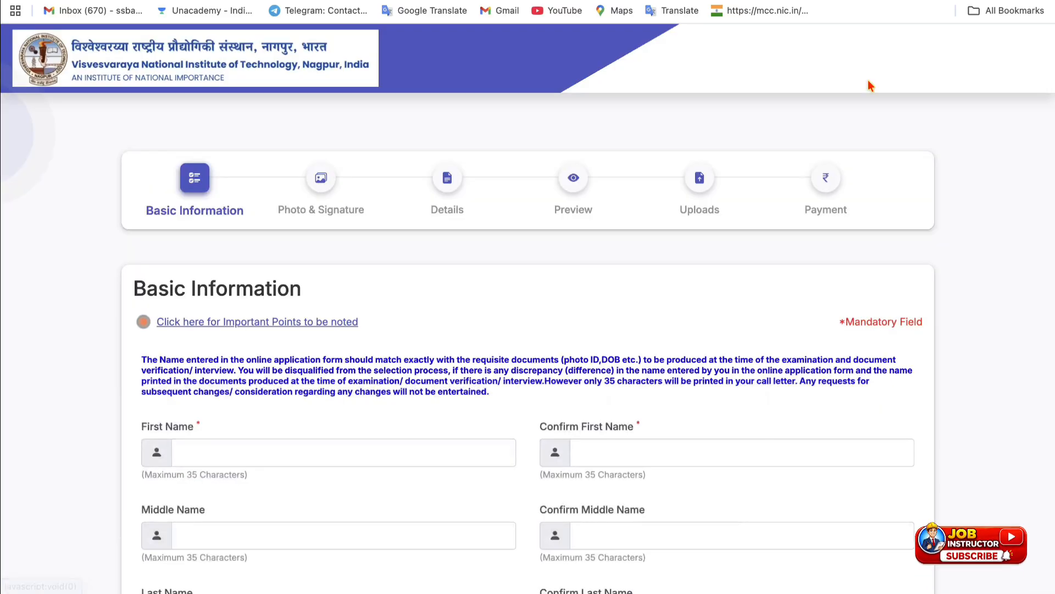
scroll(401, 241, "down", 2)
scroll(400, 245, "down", 5)
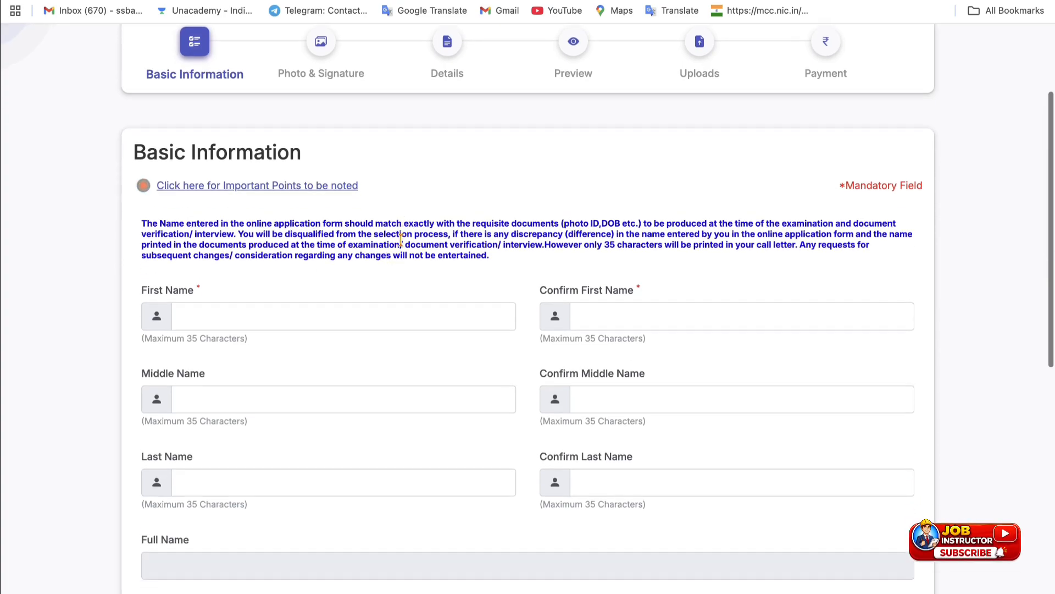
left_click(209, 209)
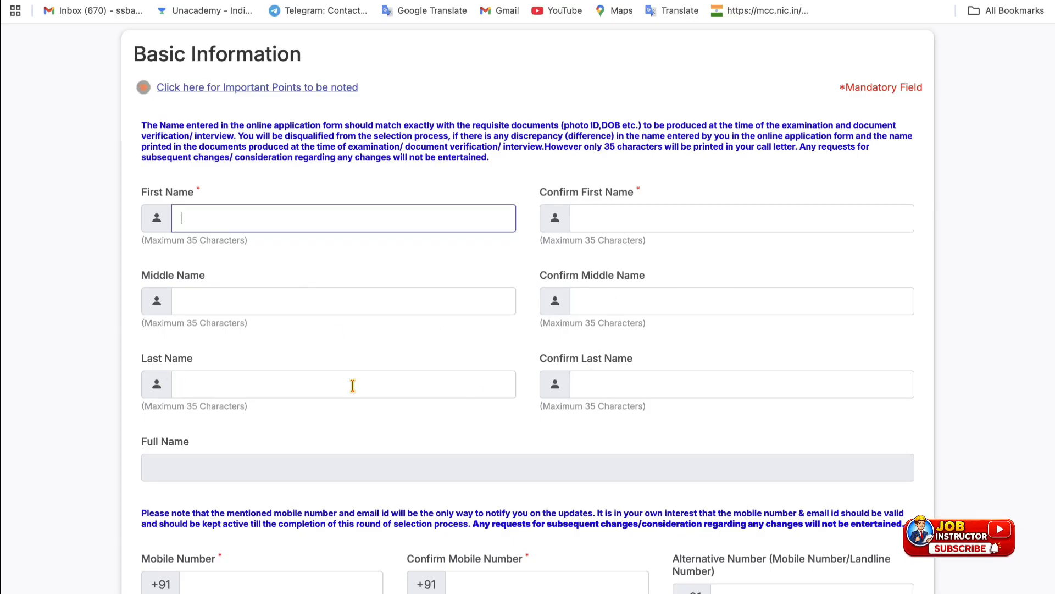
scroll(350, 384, "down", 2)
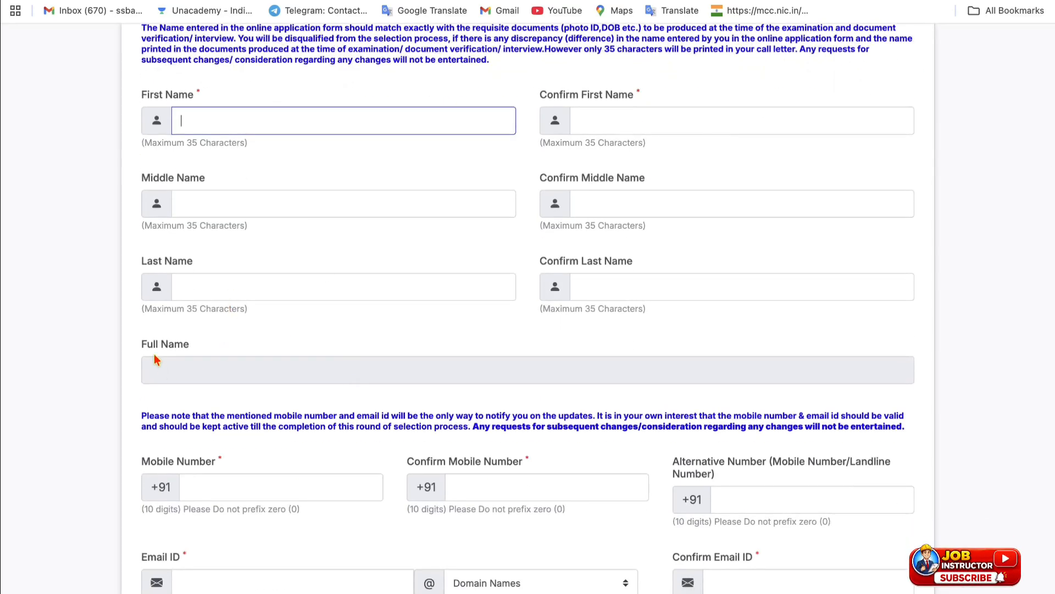
scroll(349, 361, "down", 2)
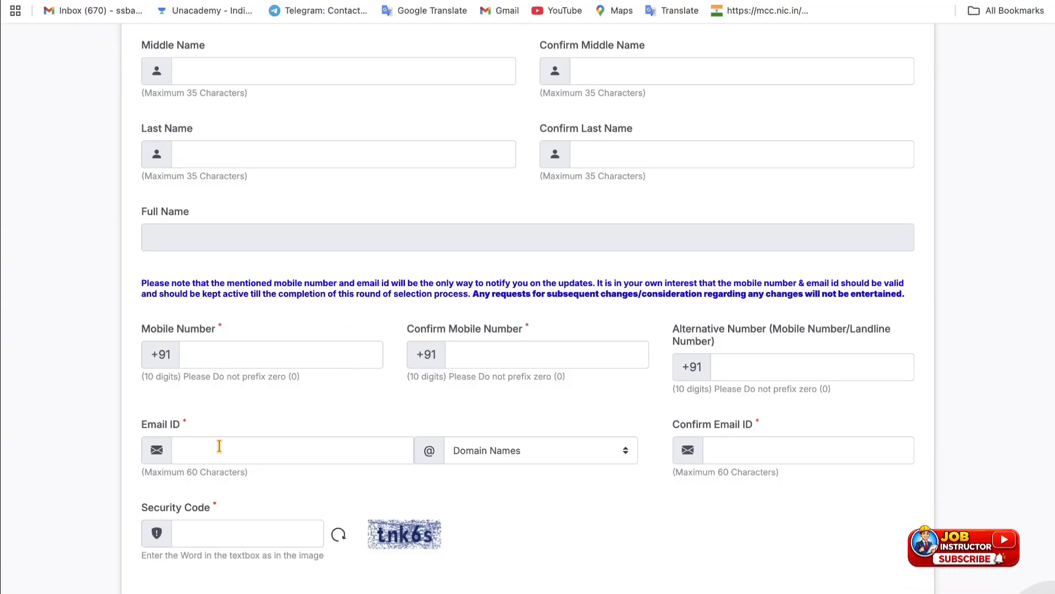
Choose gmail.com as the email domain and proceed from Basic Information to the Photo & Signature stage
left_click(526, 459)
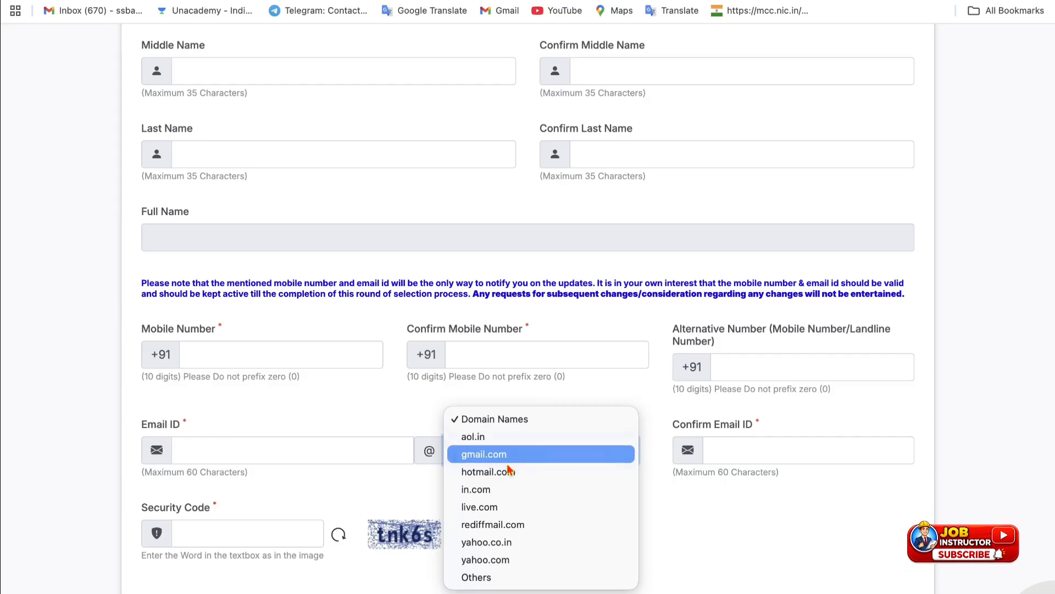
left_click(511, 456)
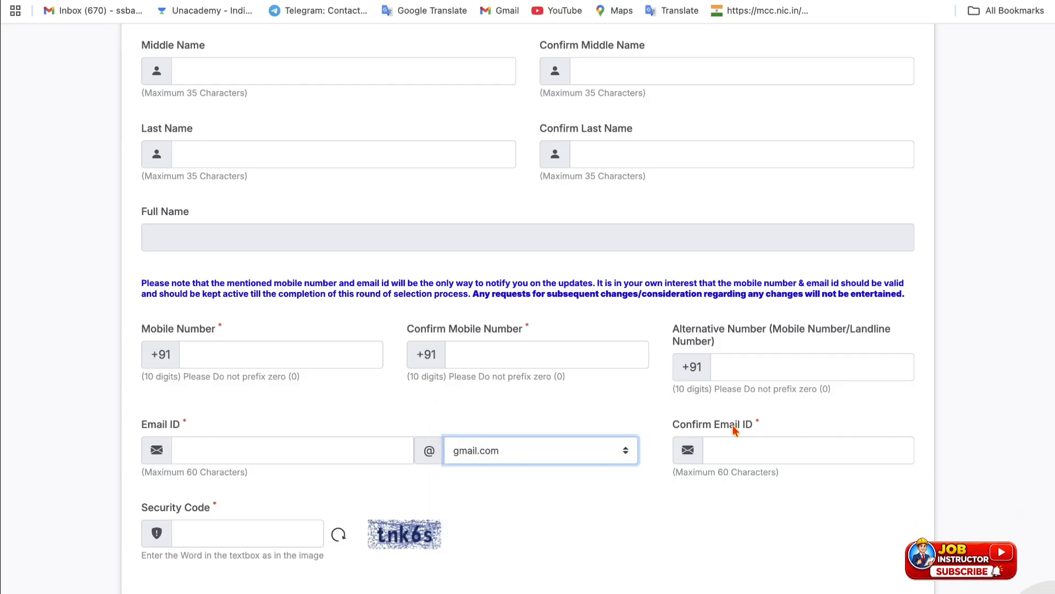
scroll(346, 440, "down", 3)
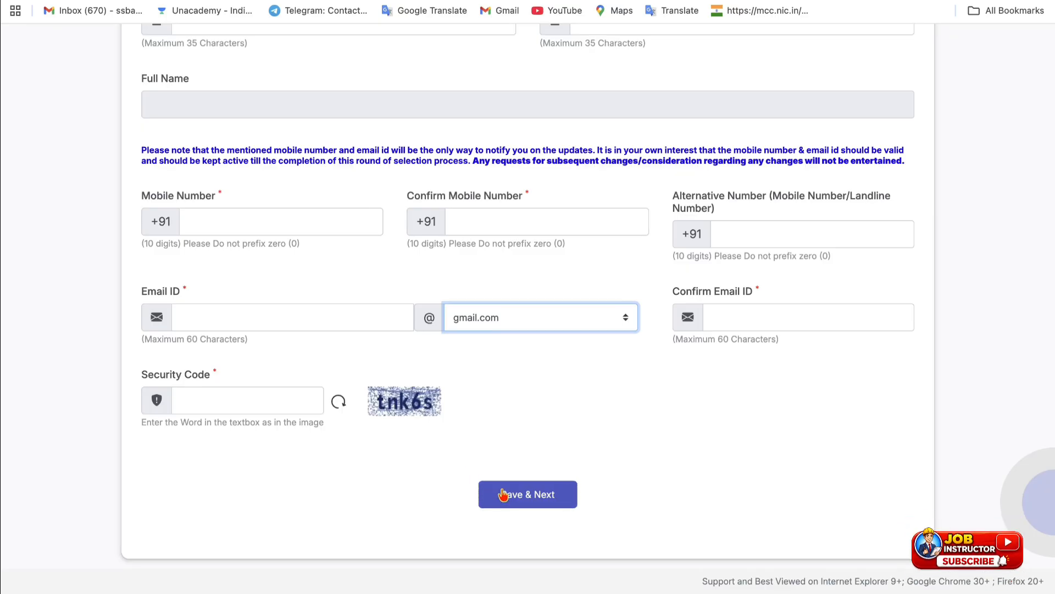
left_click(502, 494)
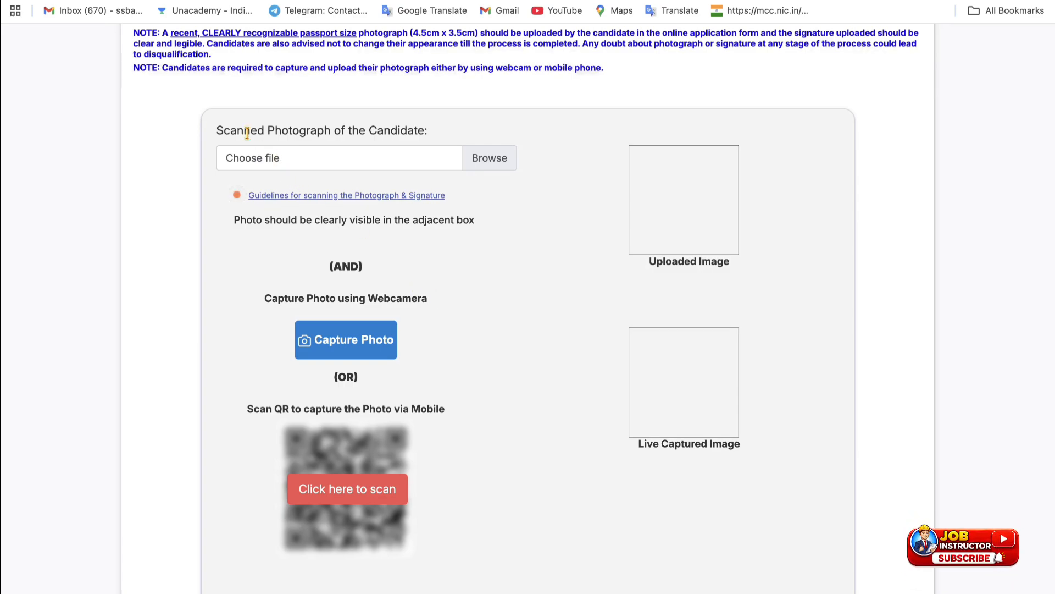
Review the scanned photograph, webcam or QR capture, and scanned signature sections of the Photo & Signature page
left_click_drag(247, 132, 328, 132)
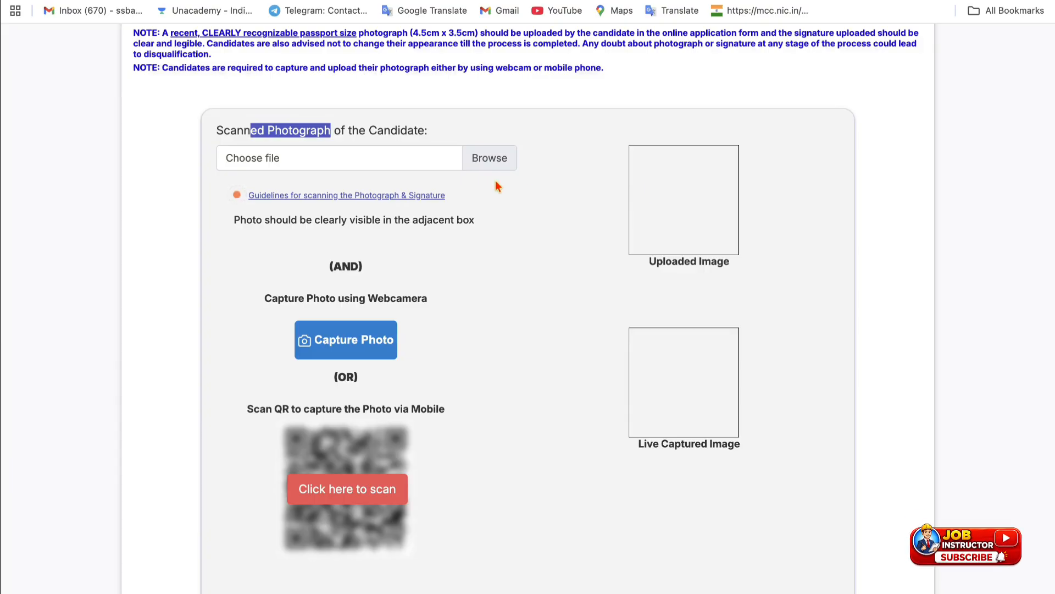
left_click(418, 196)
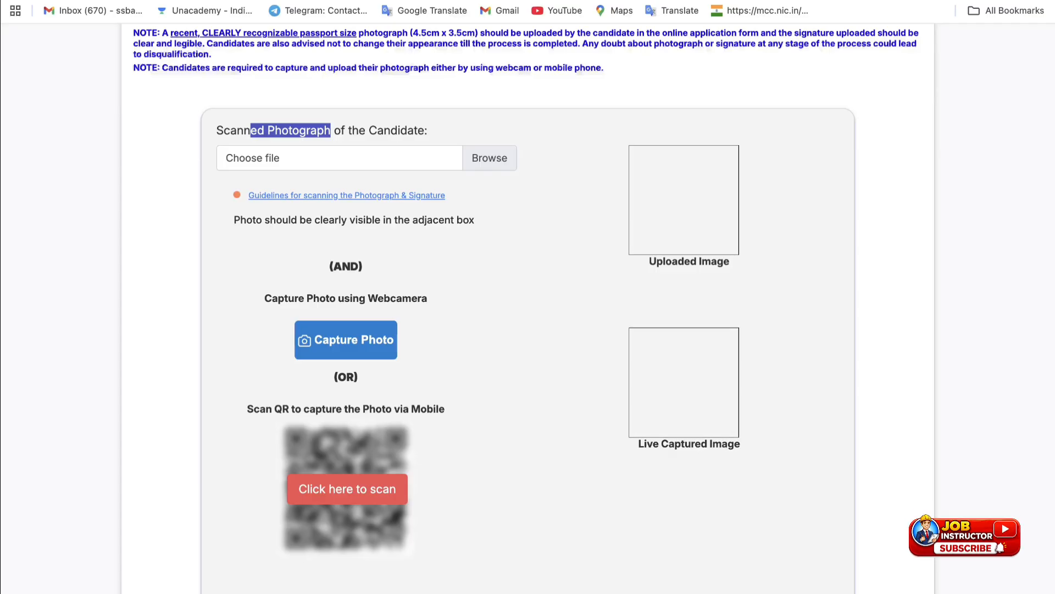
scroll(319, 231, "down", 2)
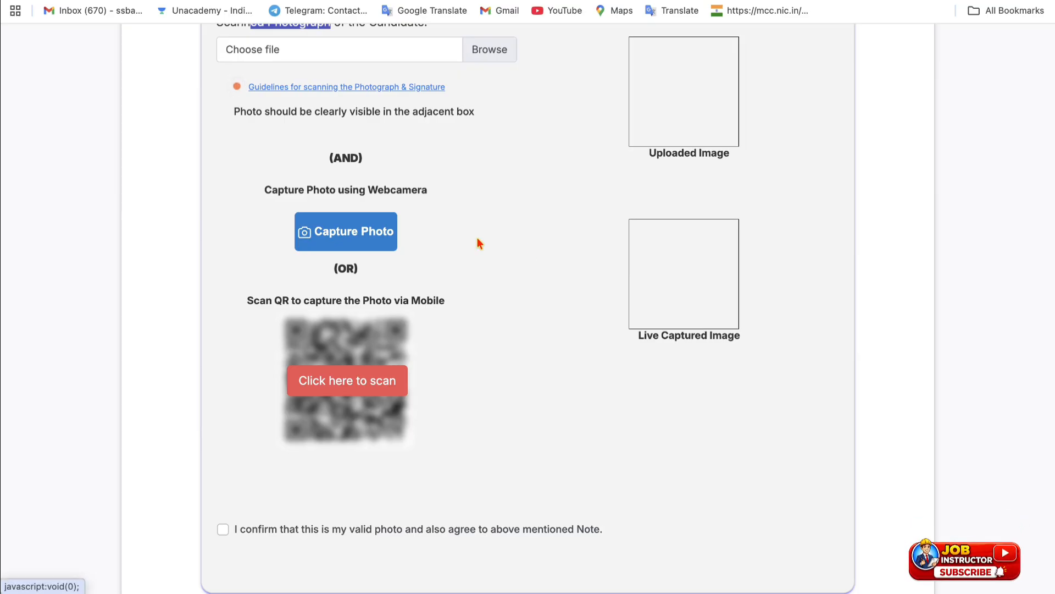
scroll(511, 299, "down", 7)
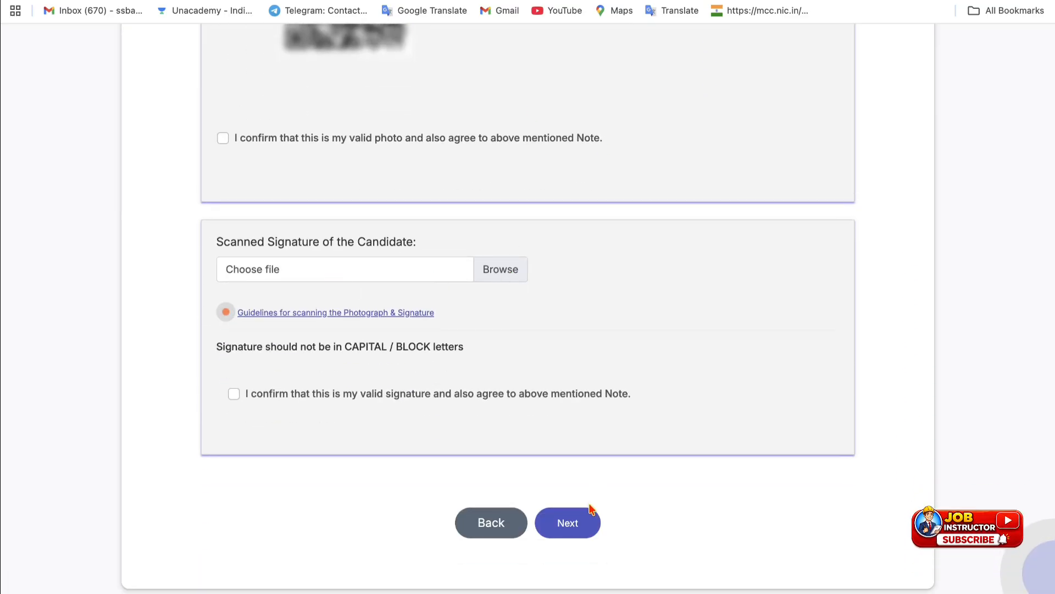
scroll(500, 222, "up", 9)
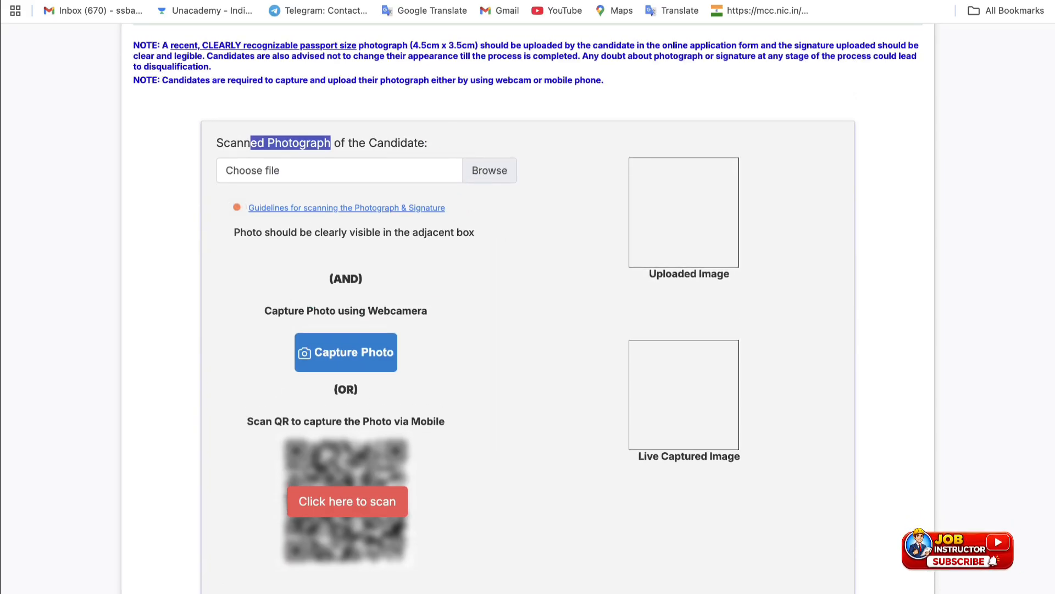
Open the guidelines for scanning the photograph and signature, read the Photograph Image requirements, and mark the 50kb file size limit
left_click(424, 208)
scroll(561, 139, "up", 5)
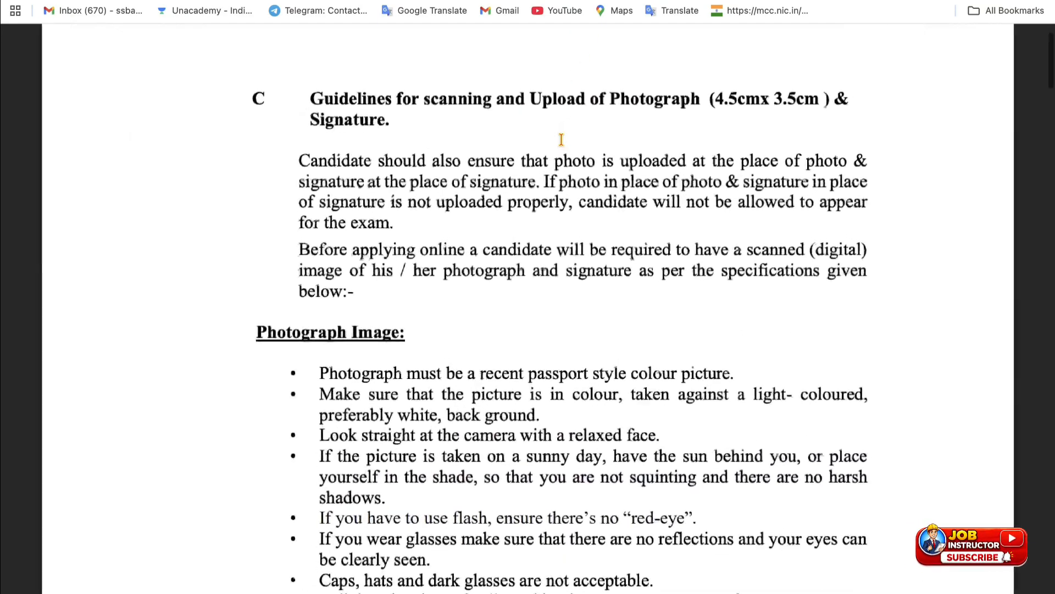
scroll(561, 139, "down", 5)
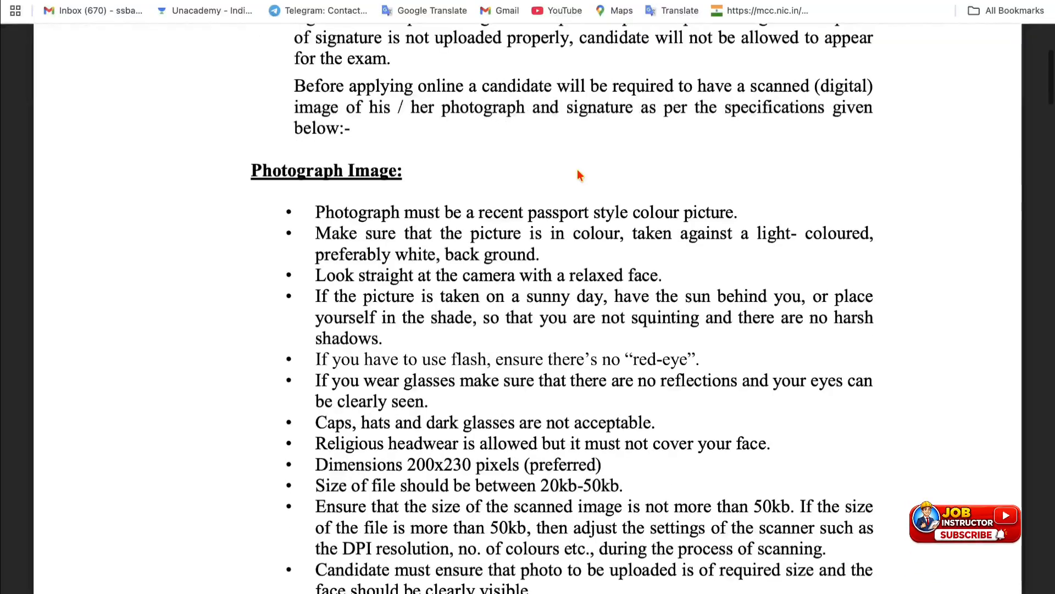
scroll(543, 295, "down", 3)
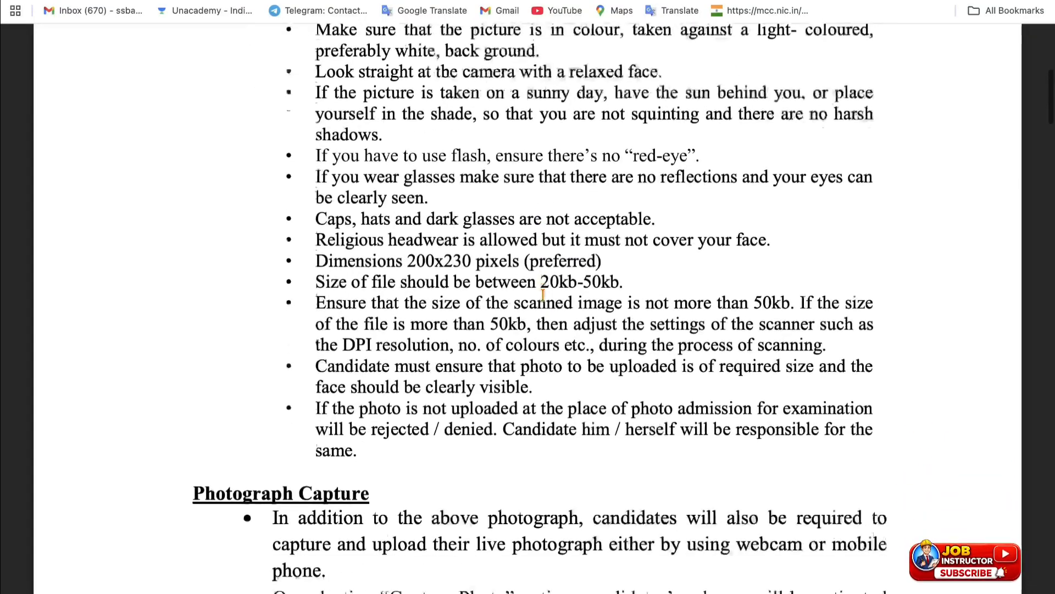
left_click_drag(491, 324, 528, 324)
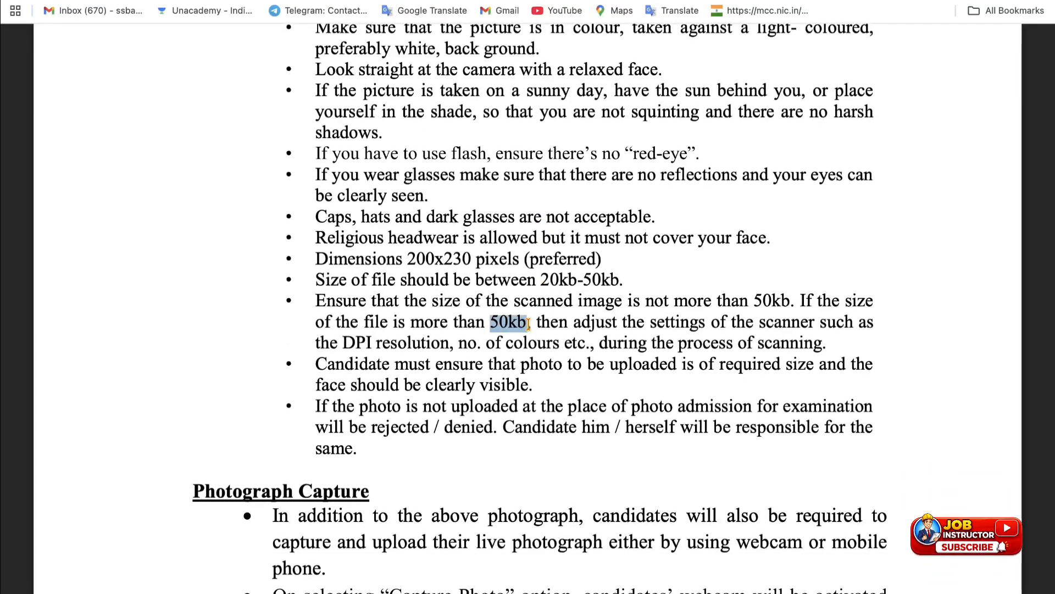
Read the photo capture and signature image rules, marking the signature's 10kb-20kb file size and 140x60 pixels dimensions
scroll(528, 325, "down", 7)
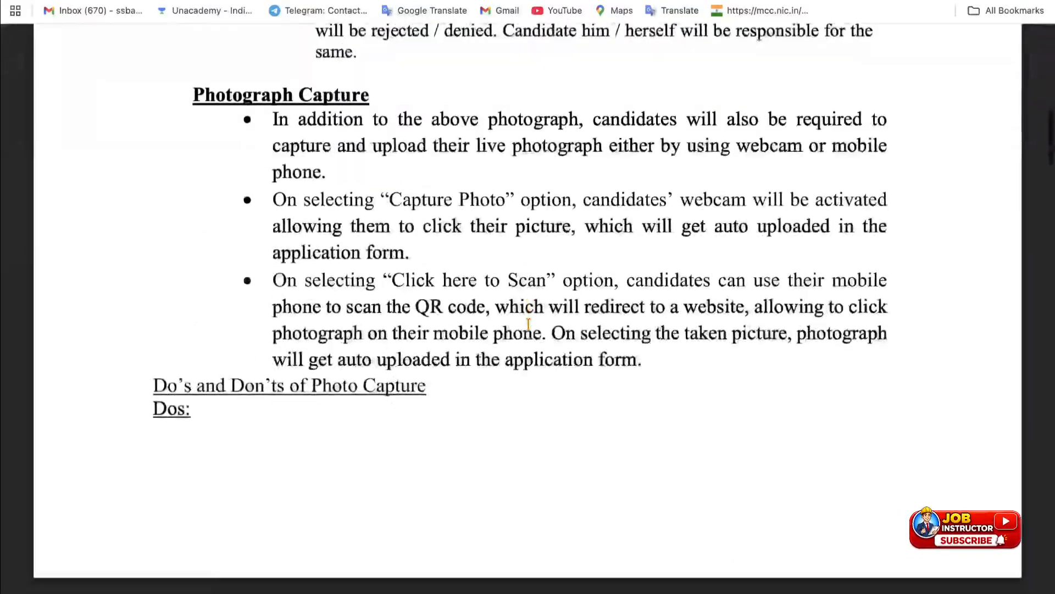
scroll(528, 325, "down", 10)
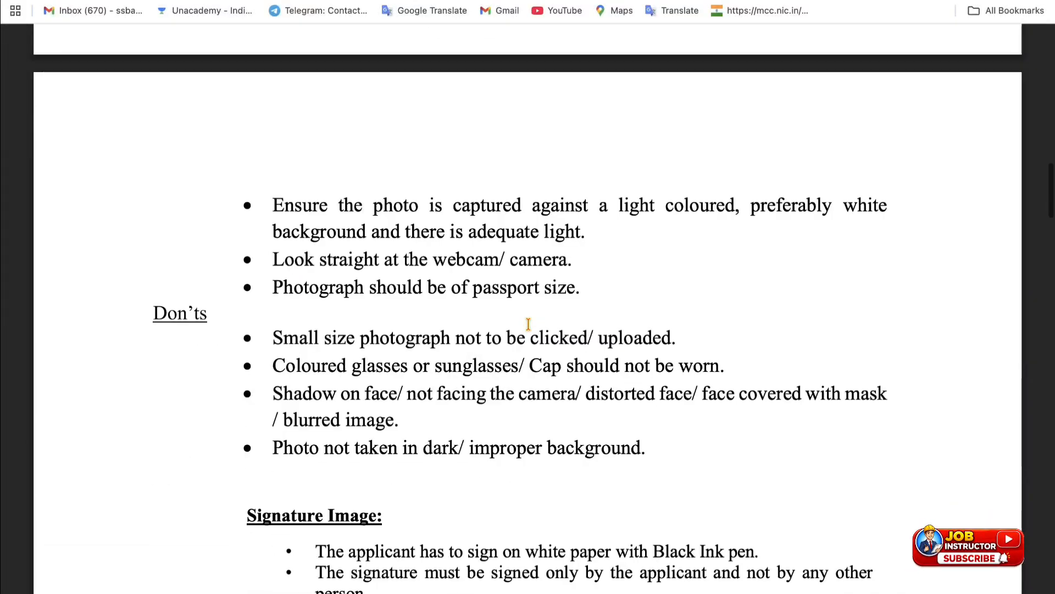
scroll(529, 325, "down", 10)
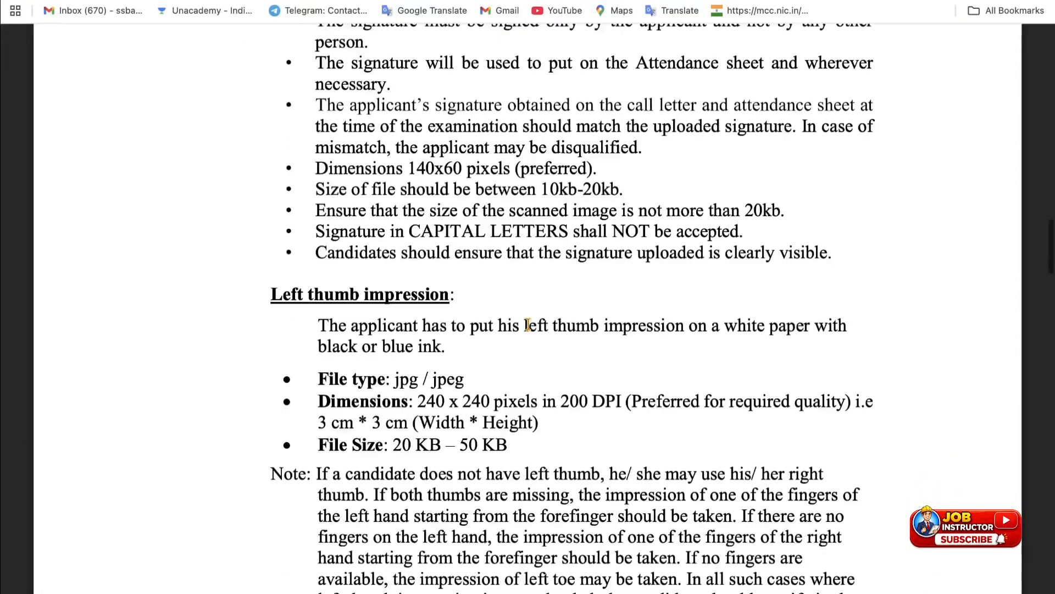
scroll(448, 285, "up", 5)
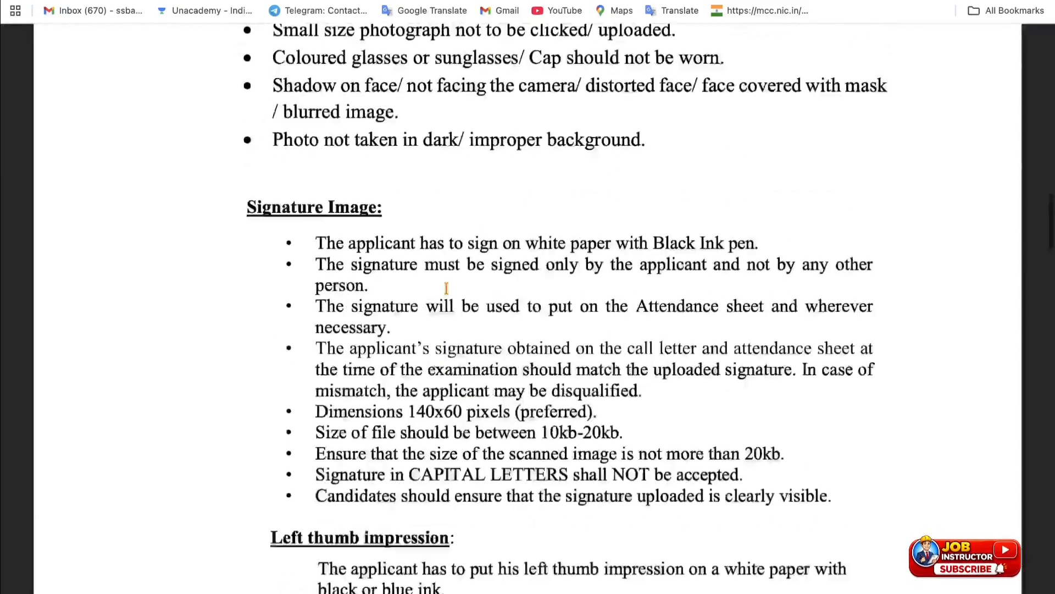
scroll(446, 286, "down", 1)
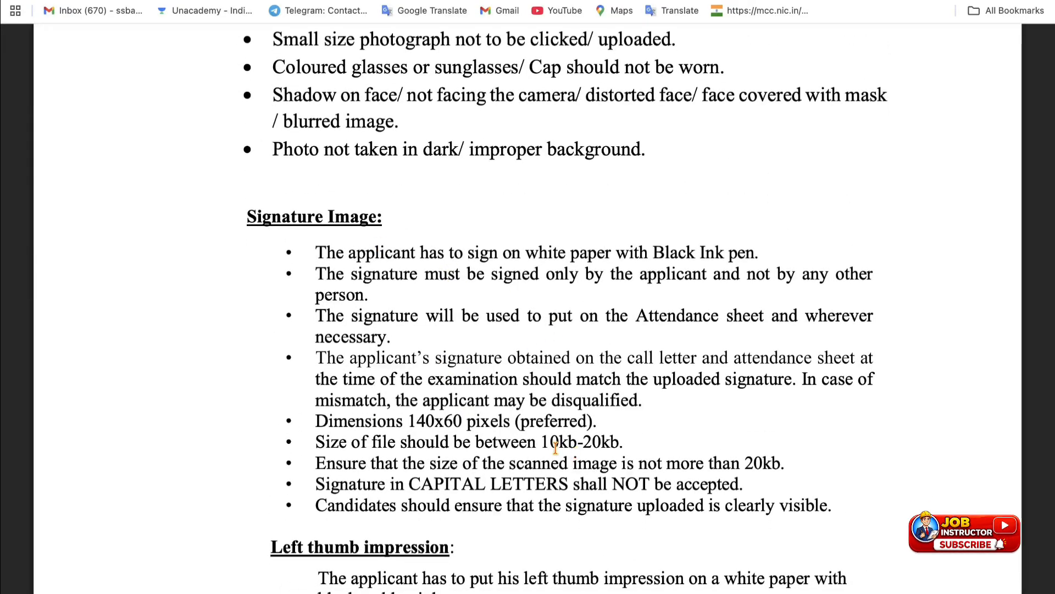
left_click_drag(543, 442, 641, 438)
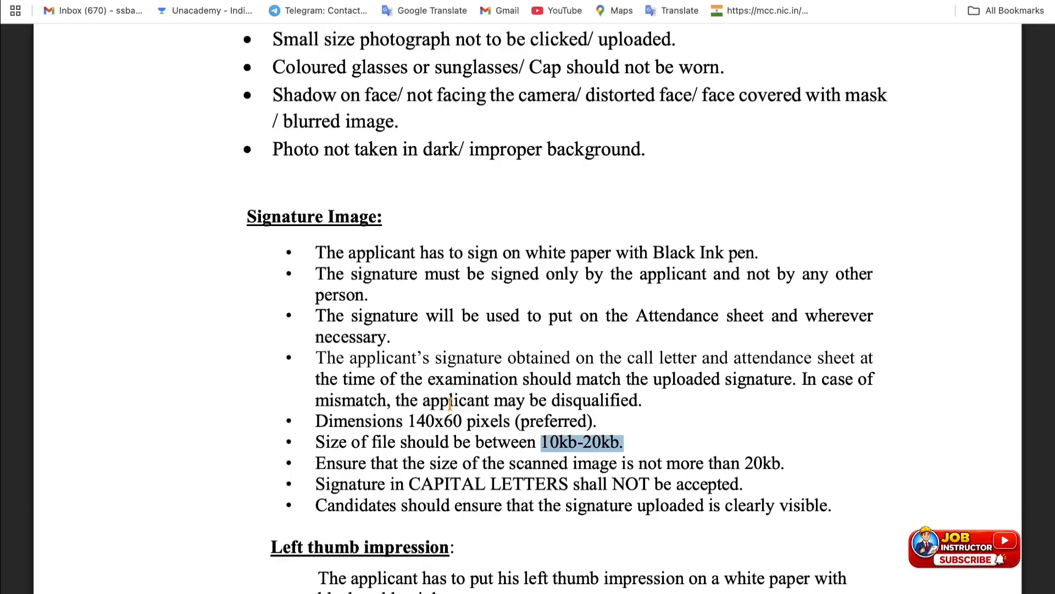
left_click_drag(408, 419, 510, 419)
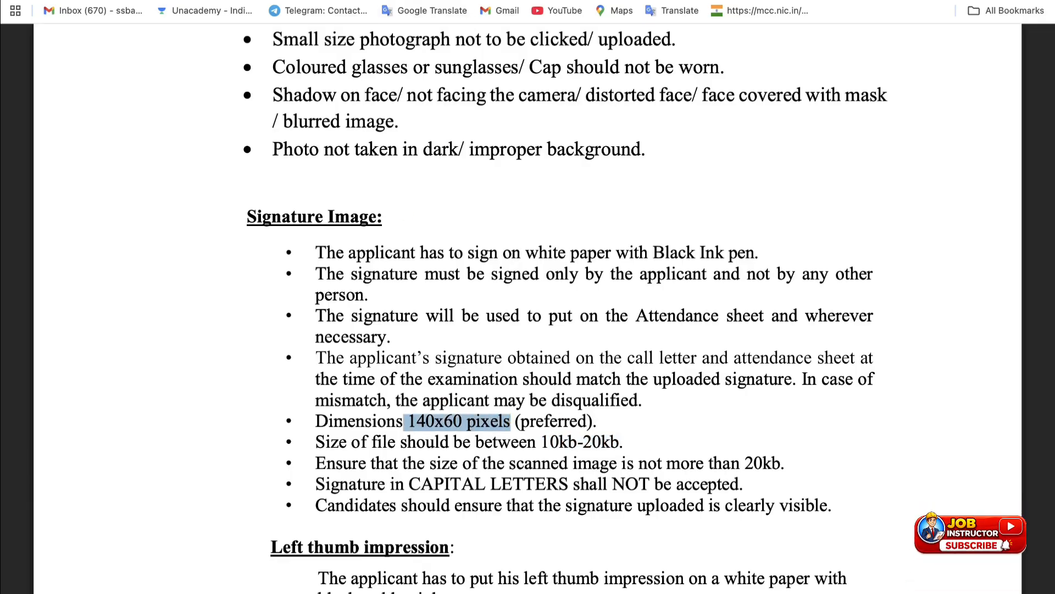
Return to the form to upload the candidate's scanned photograph, and capture and save a live photo with the webcam
left_click(472, 1)
left_click(528, 215)
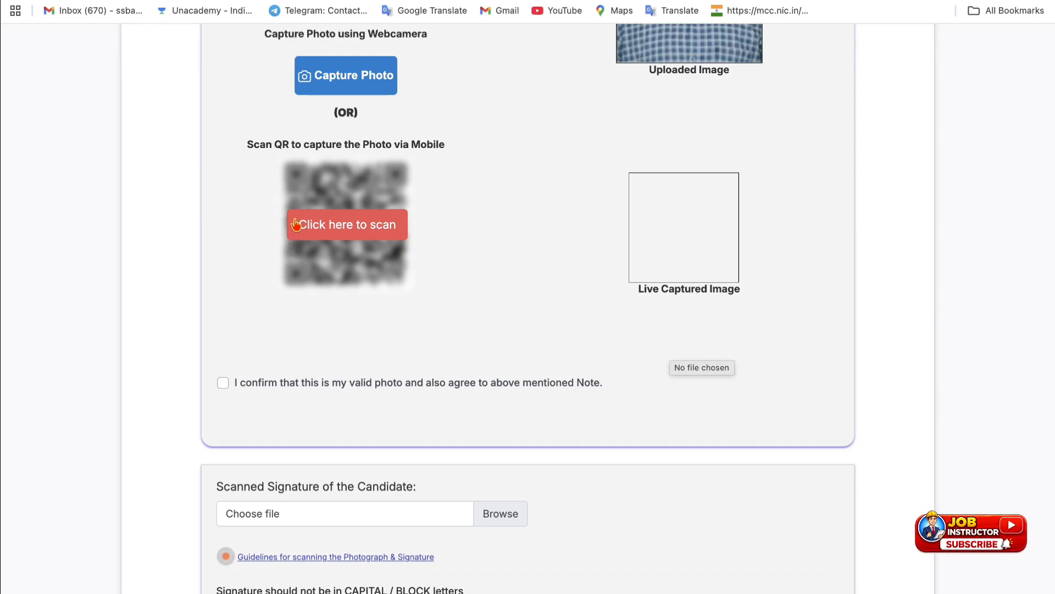
left_click(334, 92)
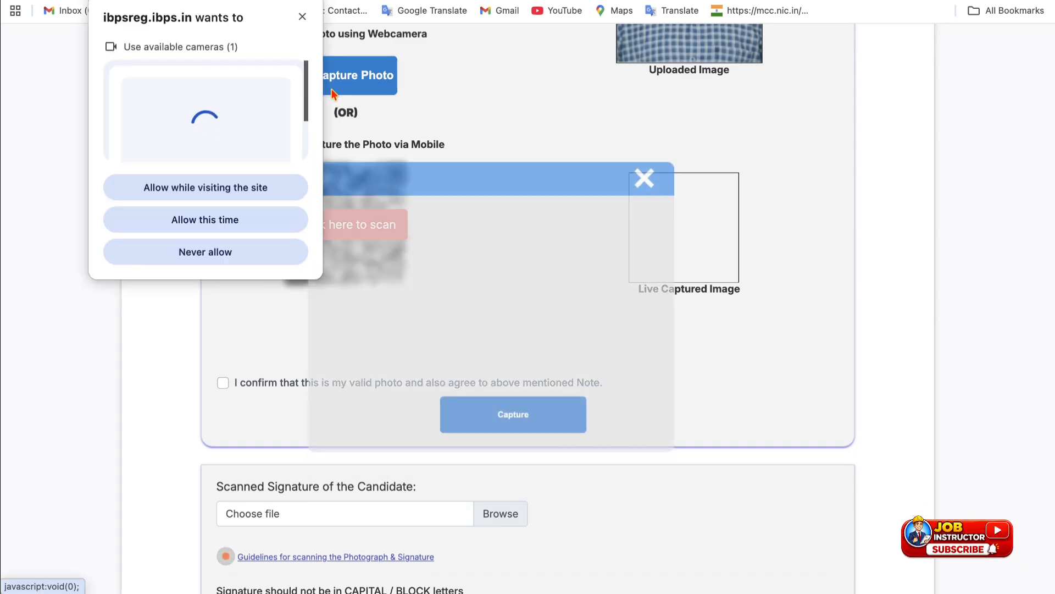
left_click(215, 286)
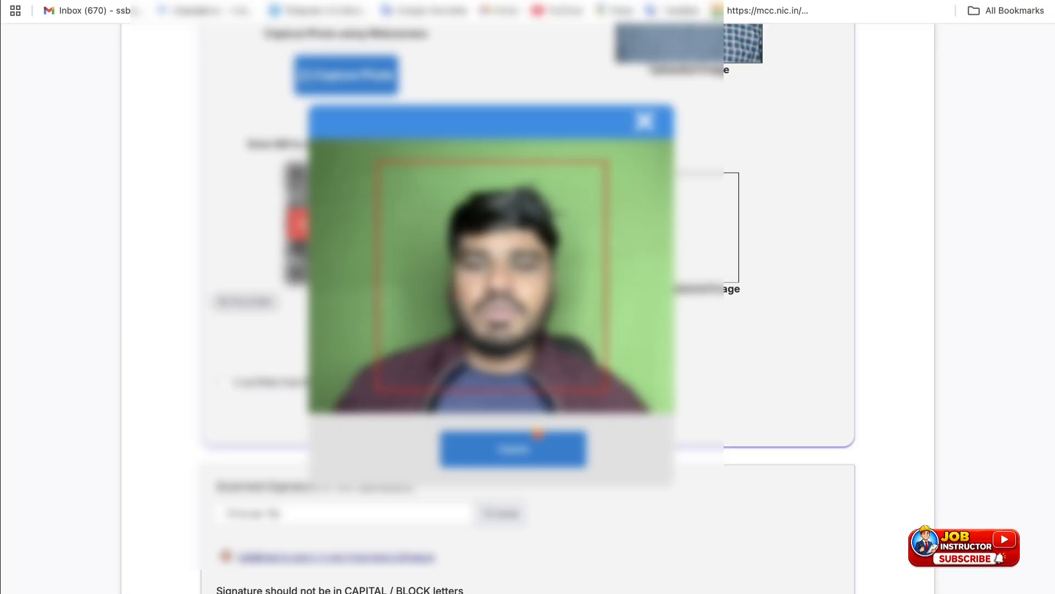
left_click(537, 434)
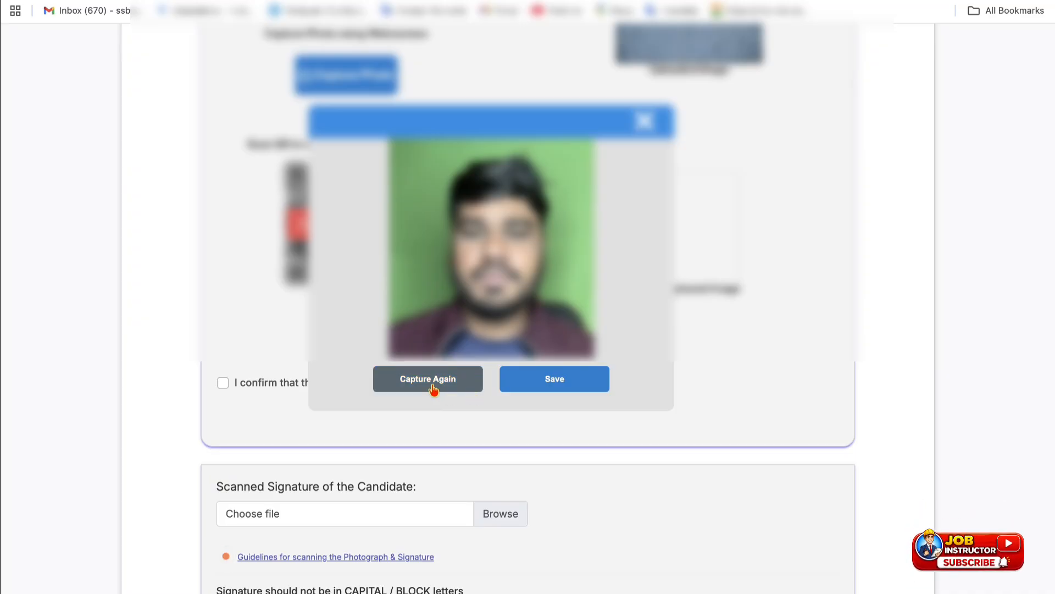
left_click(534, 382)
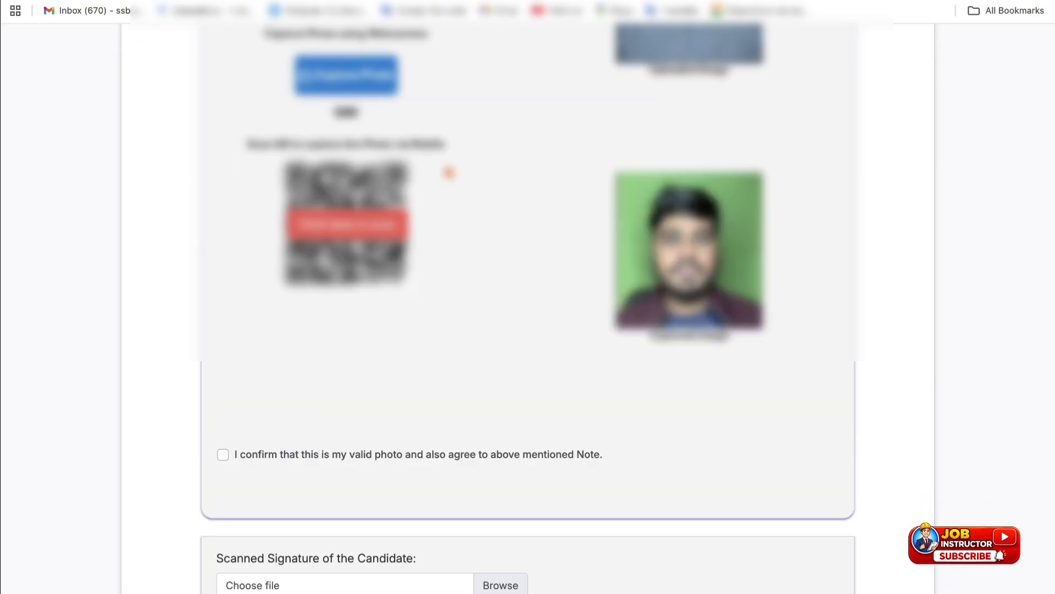
Accept the declarations confirming that the candidate's photo and signature are valid and that the mentioned notes are agreed to
scroll(637, 275, "down", 1)
scroll(637, 275, "down", 5)
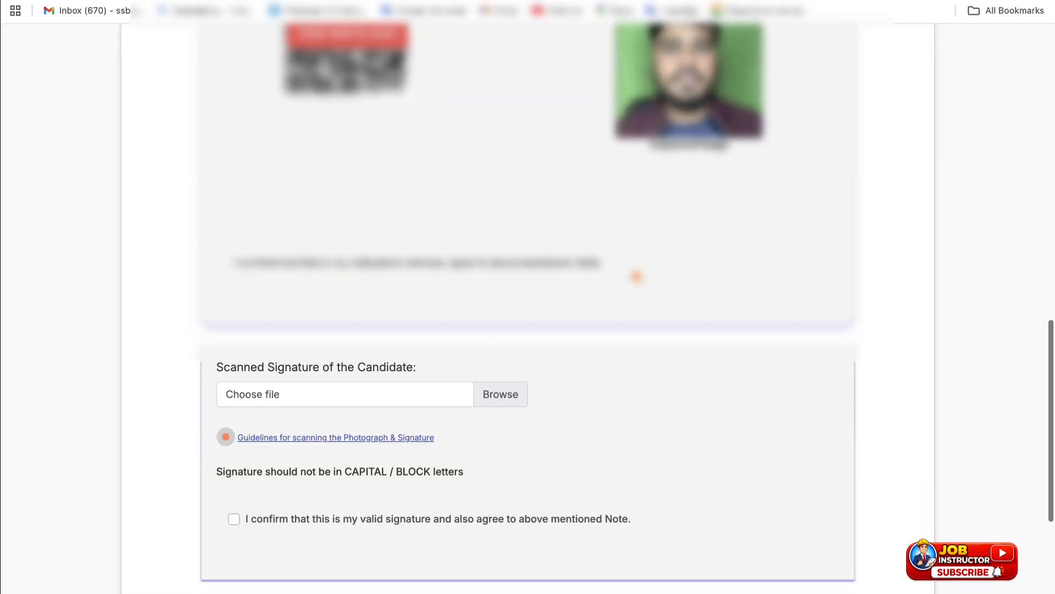
scroll(636, 276, "down", 1)
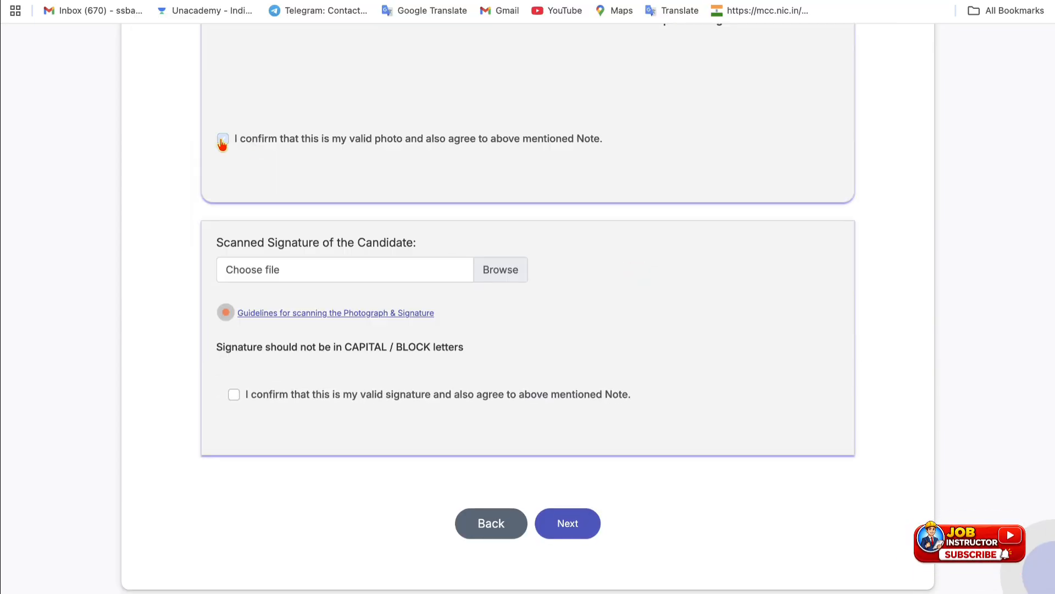
left_click(223, 139)
scroll(266, 198, "down", 2)
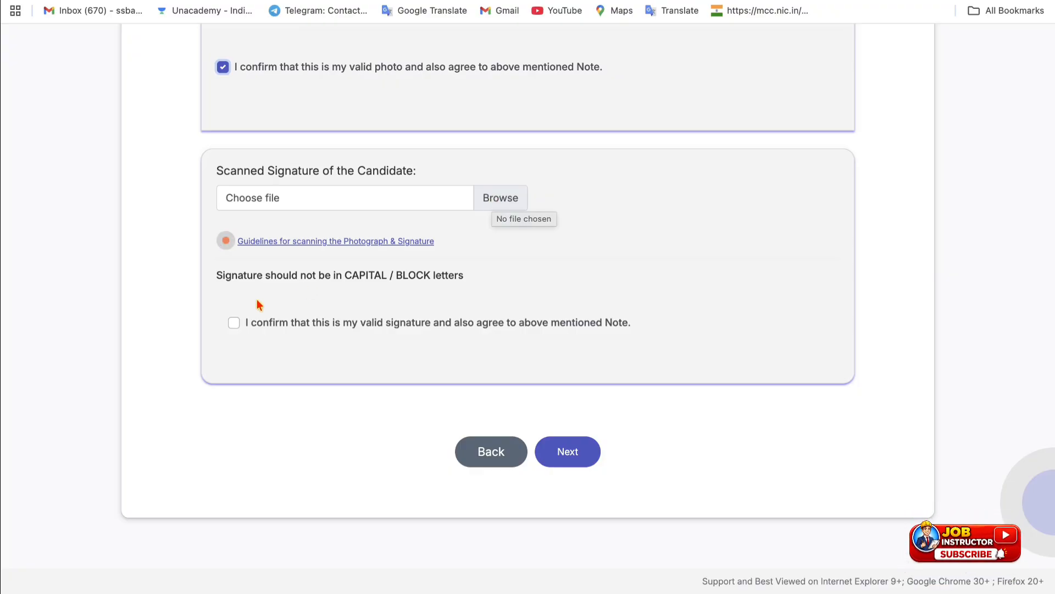
left_click(234, 323)
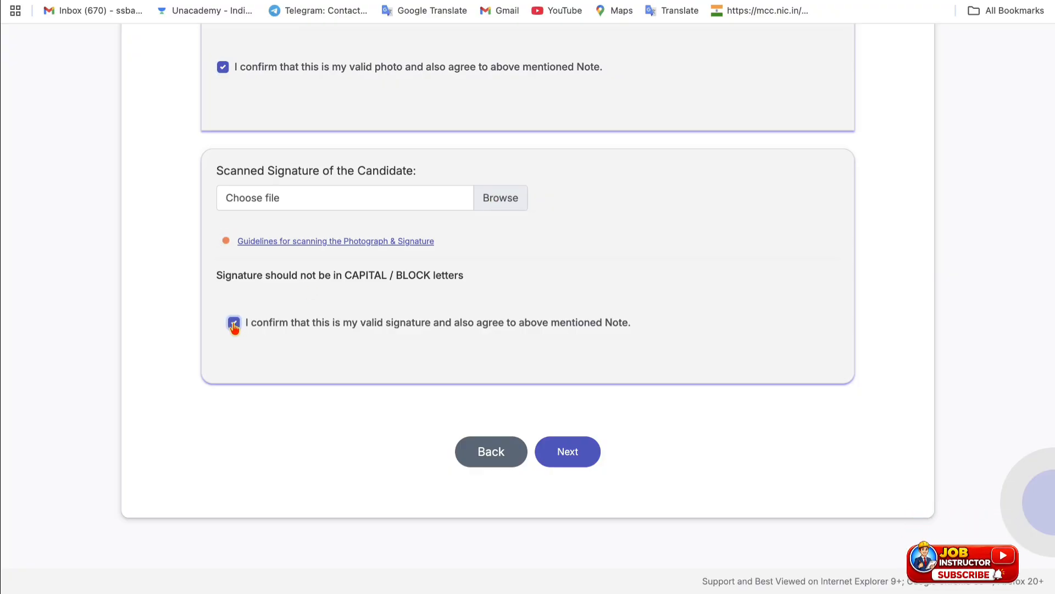
Submit the Photo & Signature section and open the Post Code choices in the Basic Details section
left_click(559, 449)
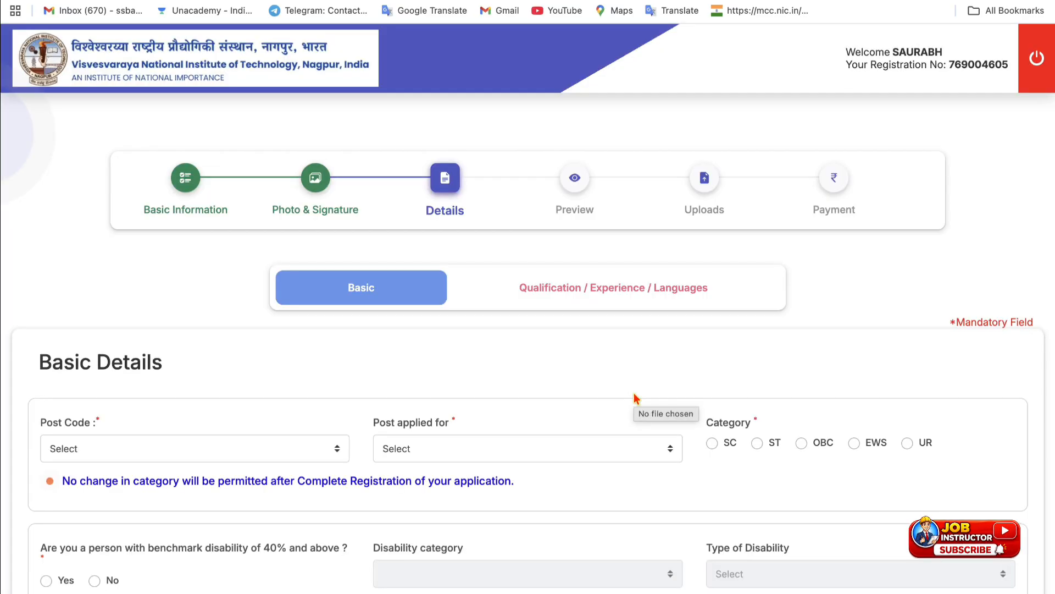
scroll(635, 396, "down", 5)
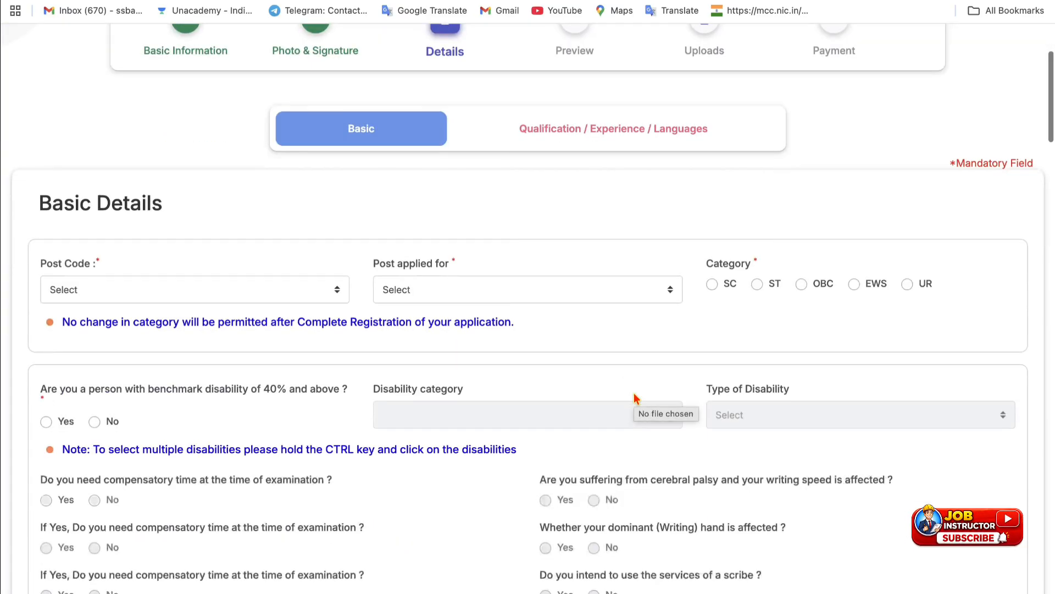
left_click(251, 191)
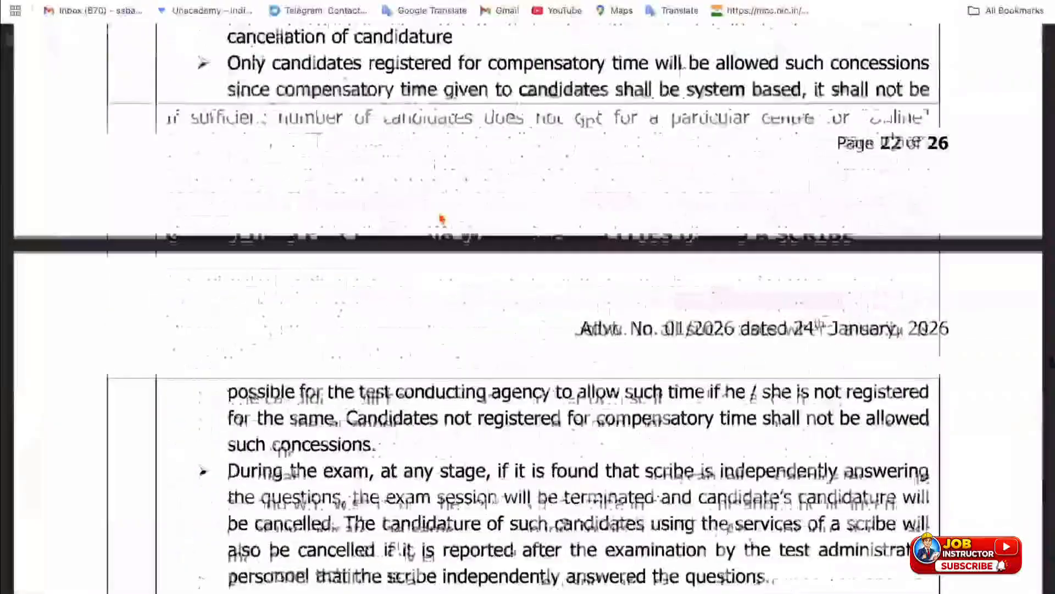
Switch to the recruitment notice and examine the table of posts, pay levels, groups and vacancies on its first page
scroll(441, 219, "up", 20)
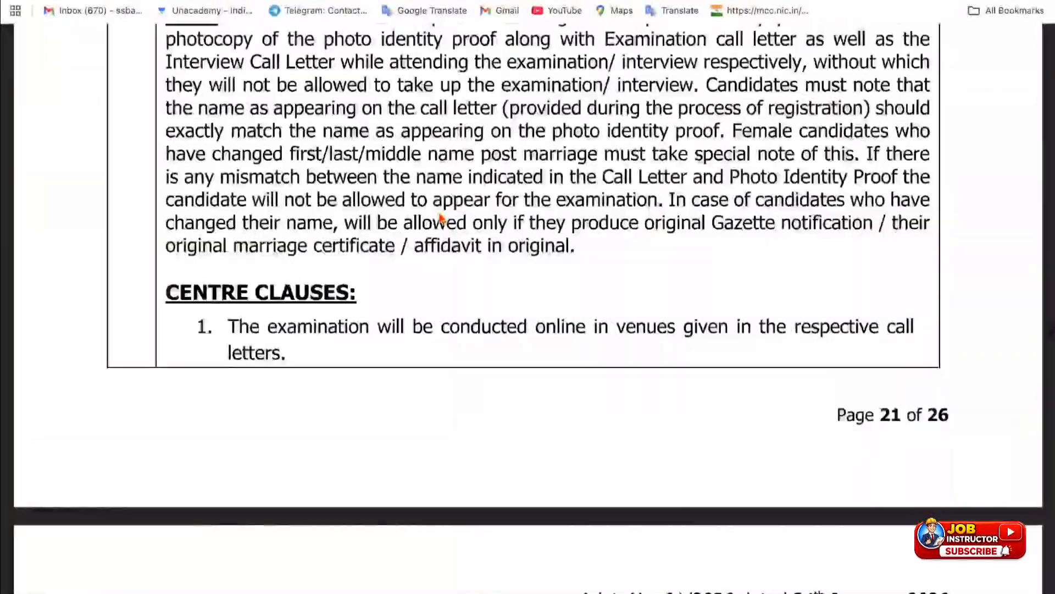
scroll(440, 217, "up", 20)
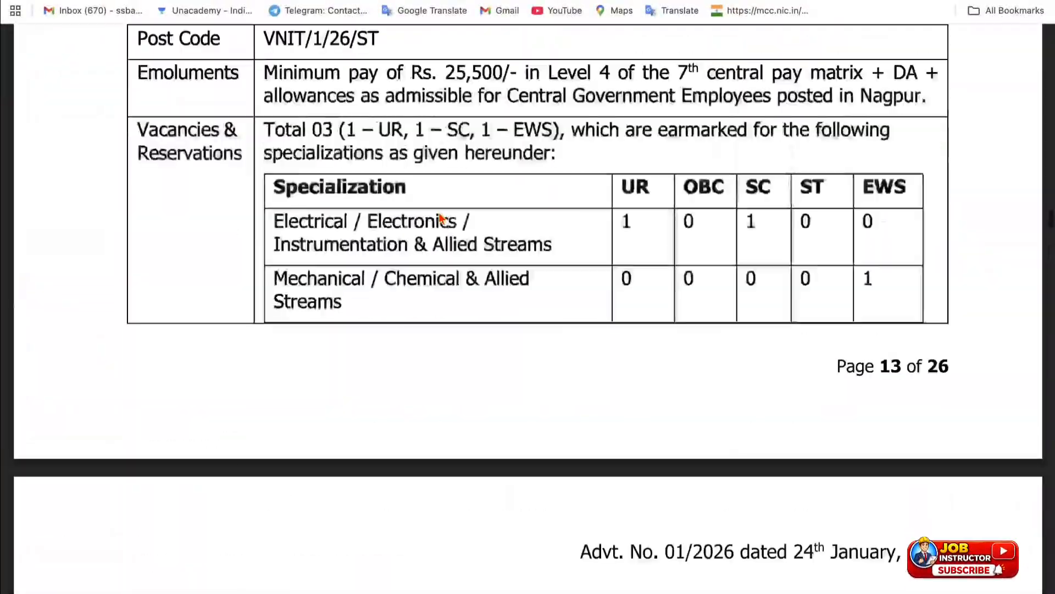
scroll(439, 212, "up", 20)
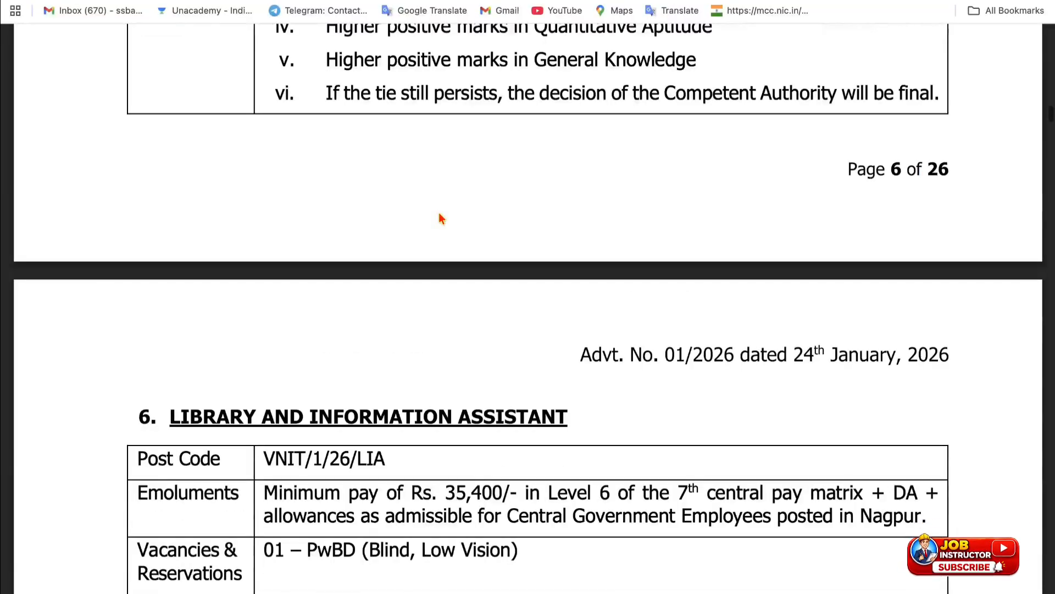
scroll(439, 213, "up", 20)
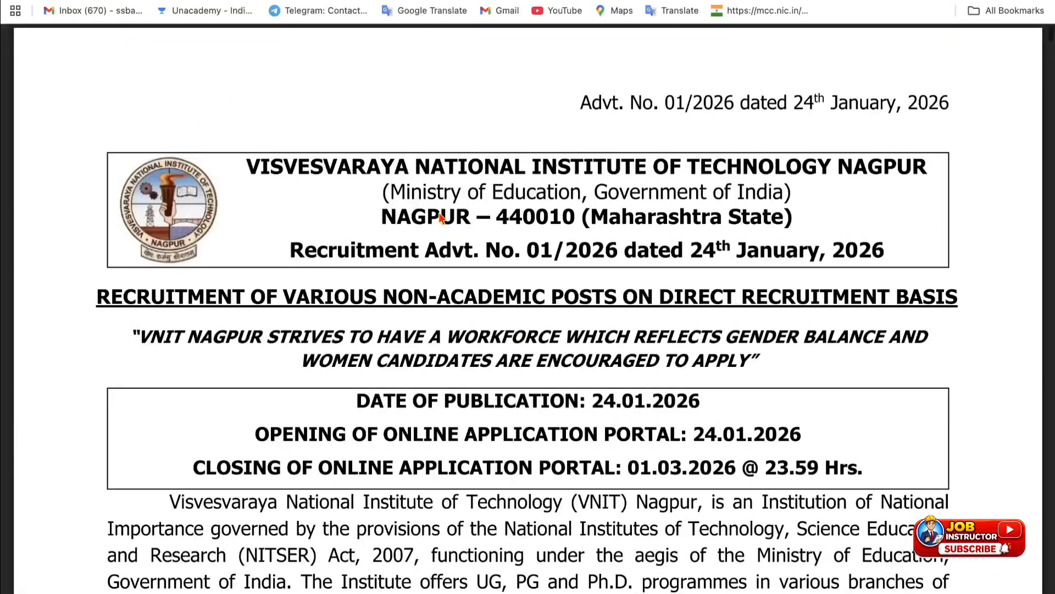
scroll(438, 213, "down", 10)
scroll(439, 213, "up", 3)
scroll(440, 213, "up", 10)
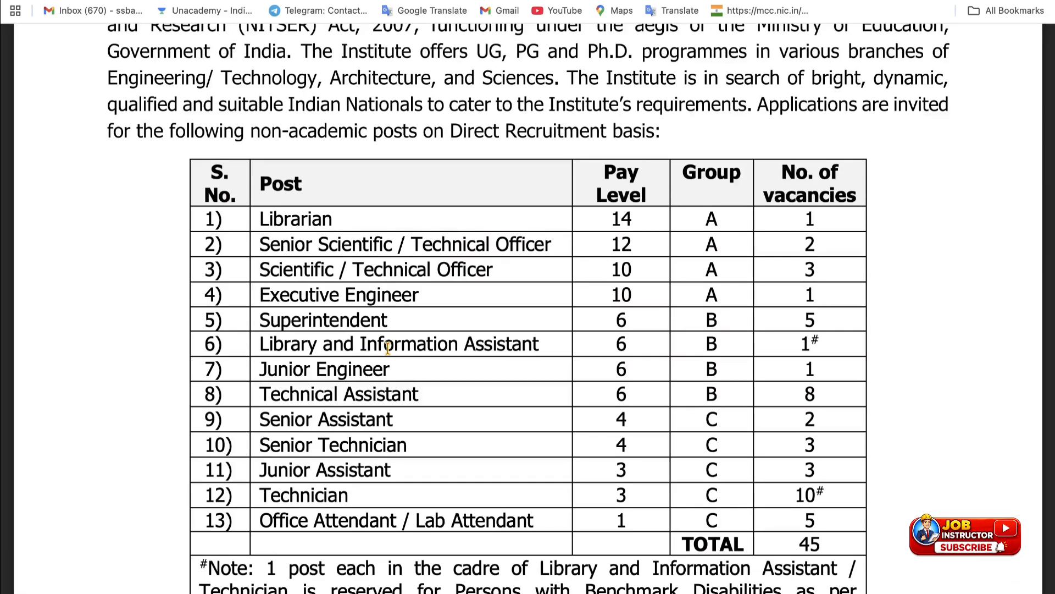
Return to the form and choose post code VNIT/1/26/LIBRARIAN with Librarian as the post applied for
key("ctrl+Tab")
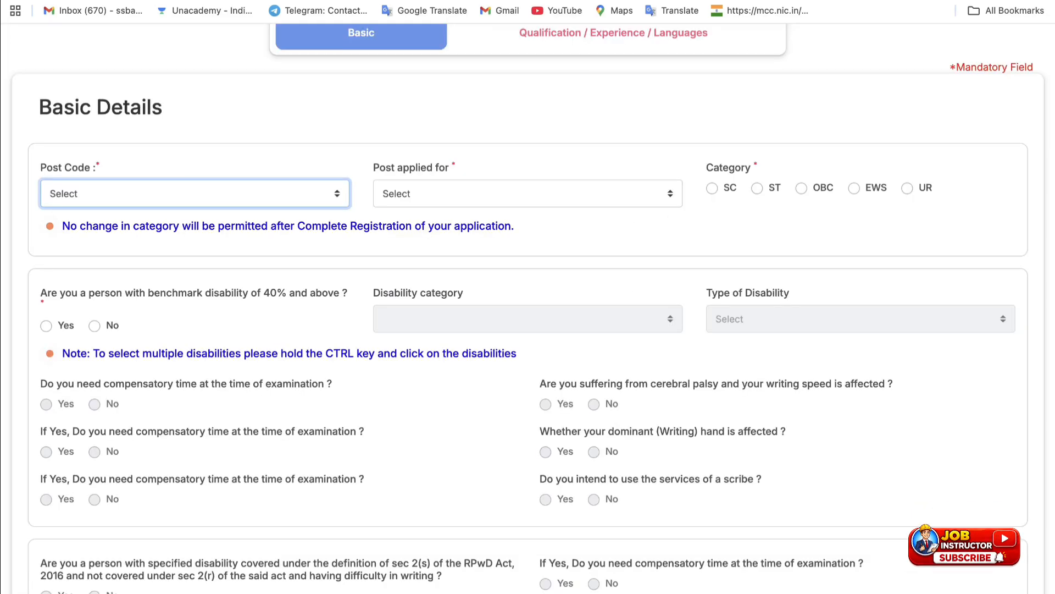
left_click(224, 196)
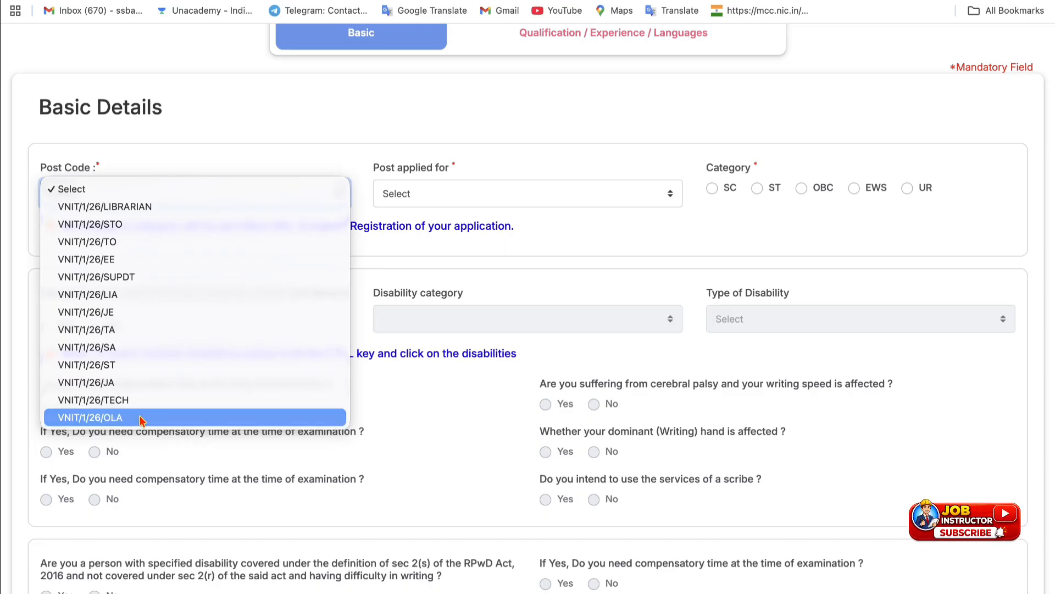
left_click(163, 207)
left_click(551, 189)
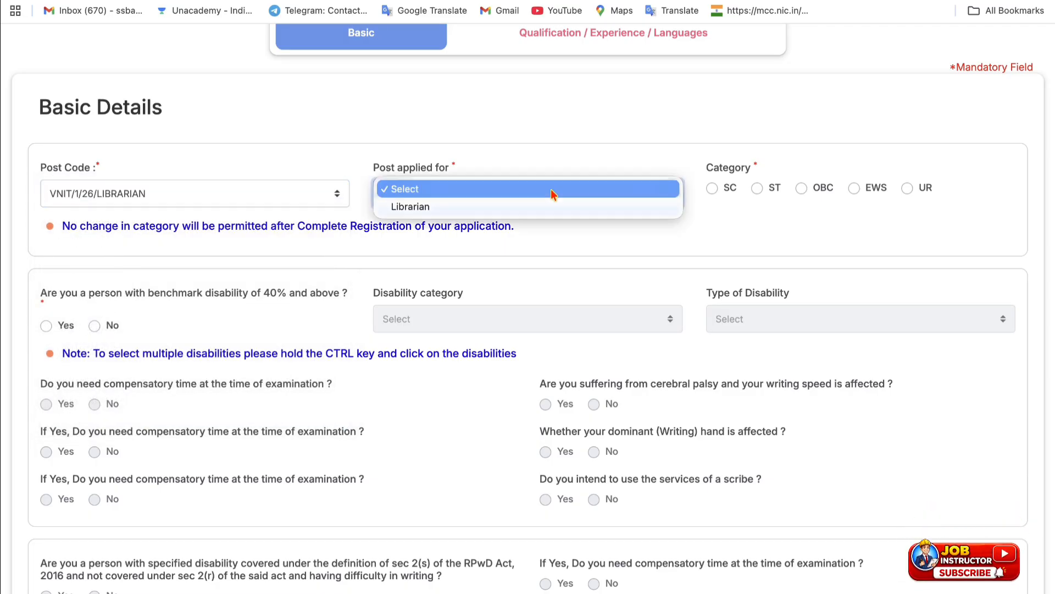
left_click(537, 206)
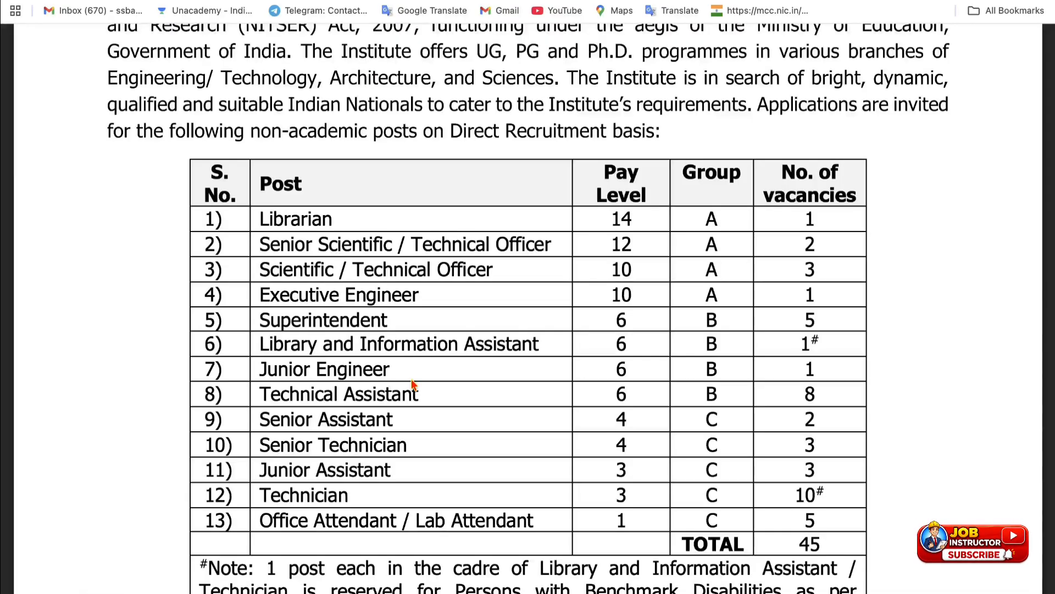
Examine the notice's post codes, category-wise vacancies, age limits and qualifications, from Librarian through to Technical Assistant
scroll(414, 385, "down", 15)
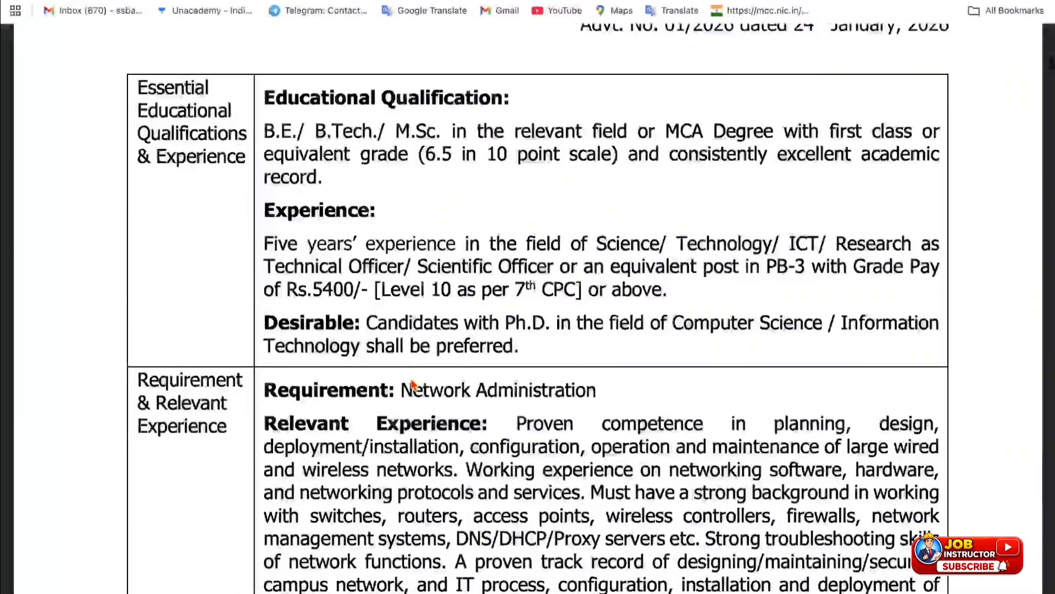
scroll(414, 383, "up", 15)
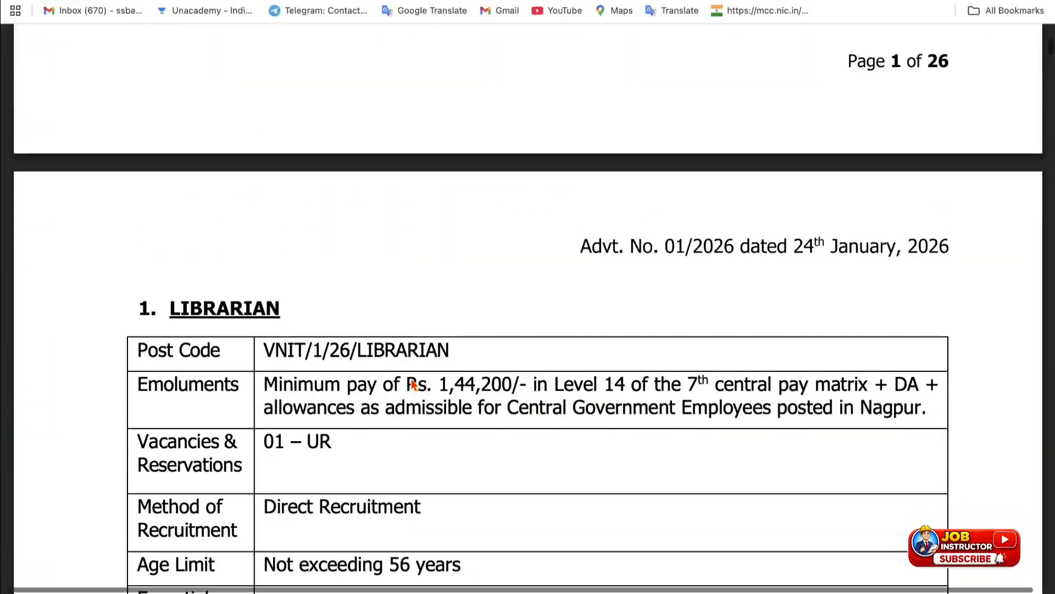
scroll(413, 385, "down", 2)
scroll(294, 419, "down", 4)
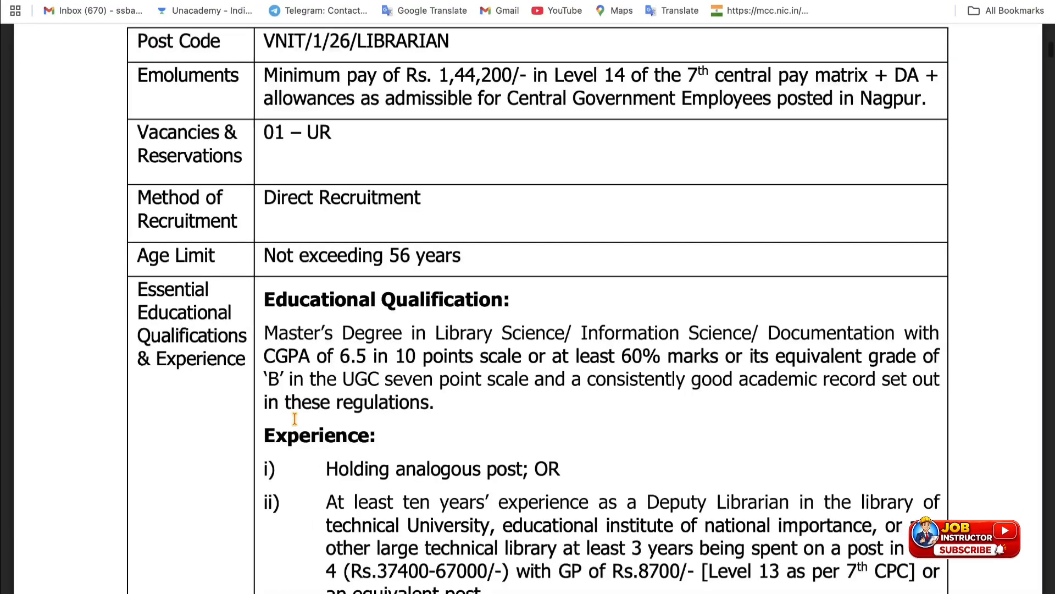
scroll(334, 378, "down", 1)
scroll(335, 378, "down", 20)
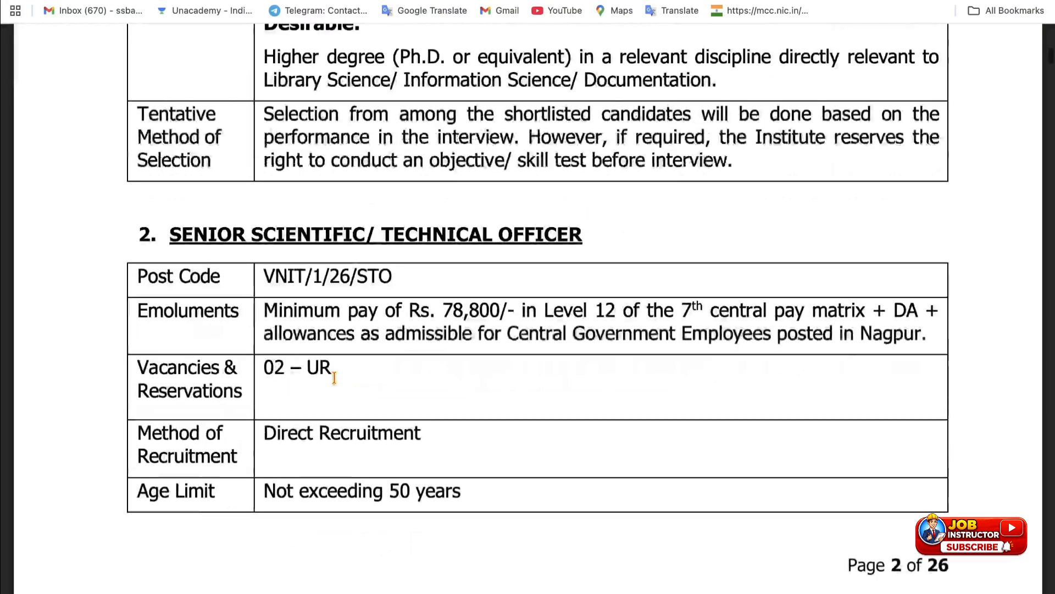
scroll(334, 378, "down", 15)
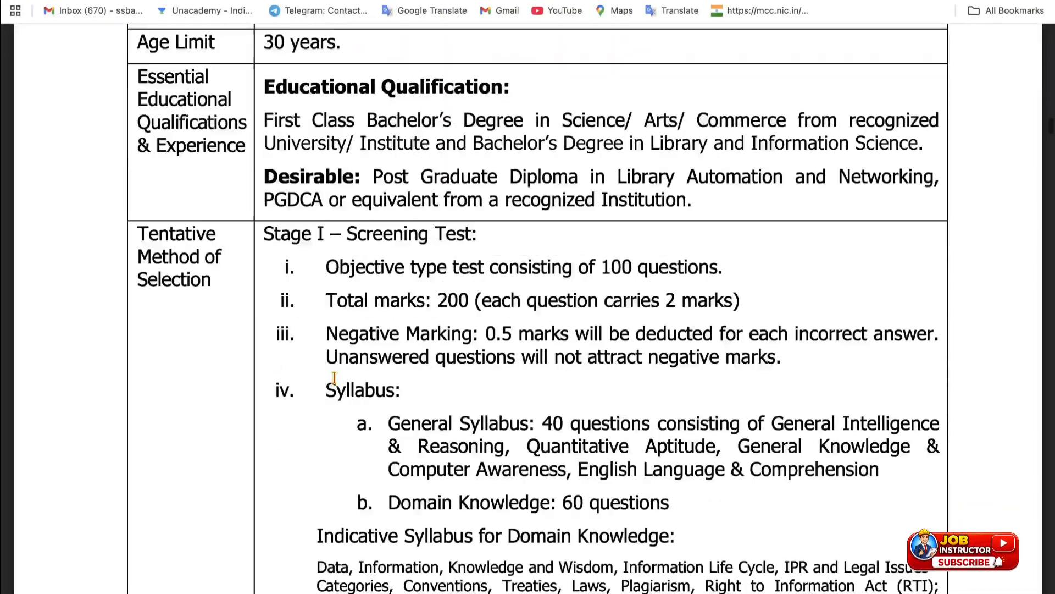
scroll(334, 379, "down", 10)
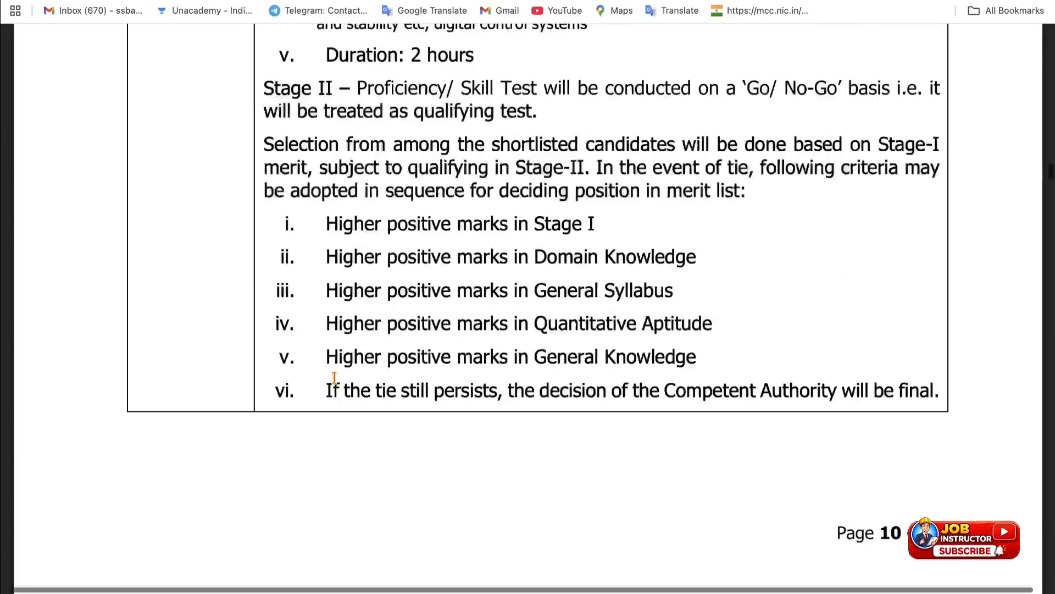
scroll(334, 378, "down", 5)
scroll(334, 378, "down", 1)
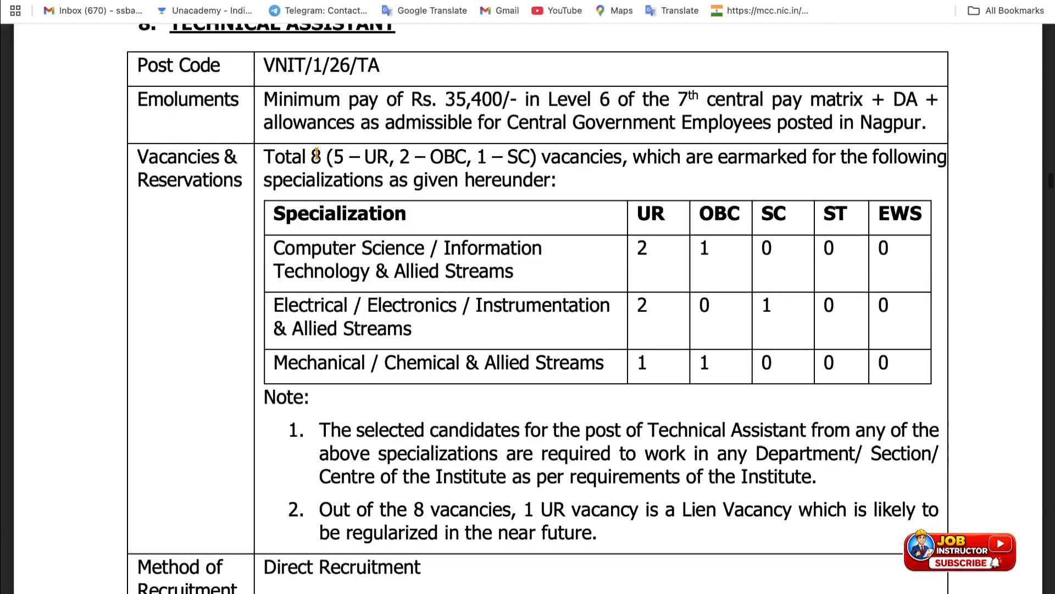
scroll(323, 295, "down", 5)
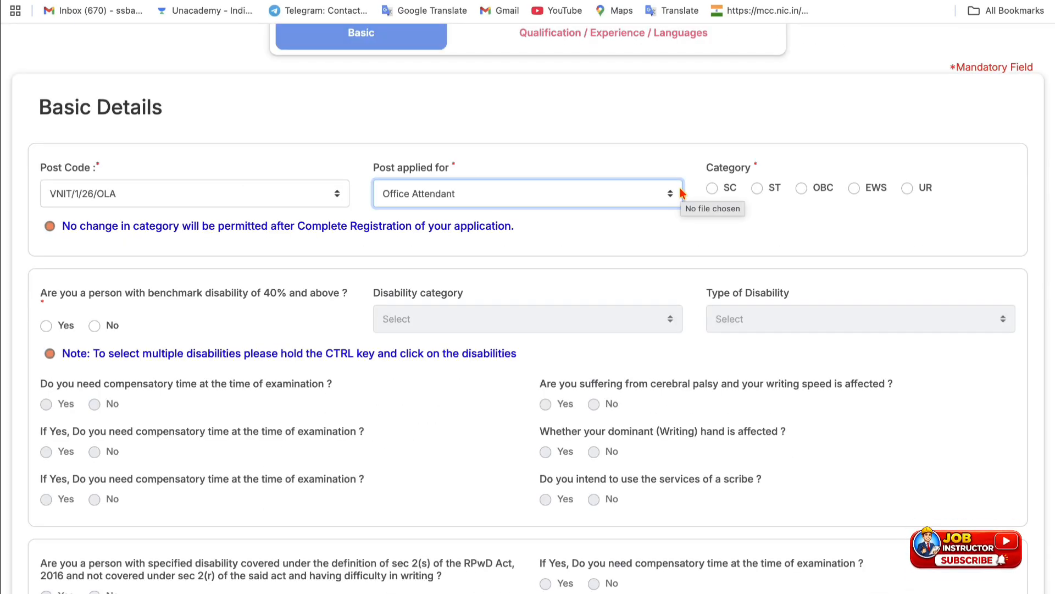
Select OBC as the category for the Office Attendant application and acknowledge the category notice
left_click(802, 188)
left_click(658, 188)
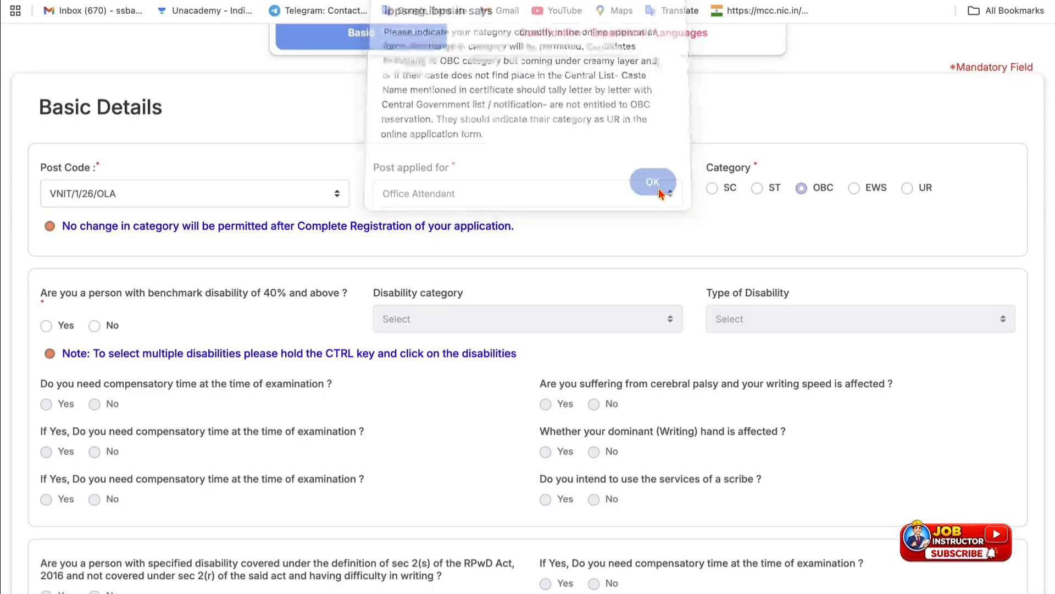
scroll(843, 182, "down", 1)
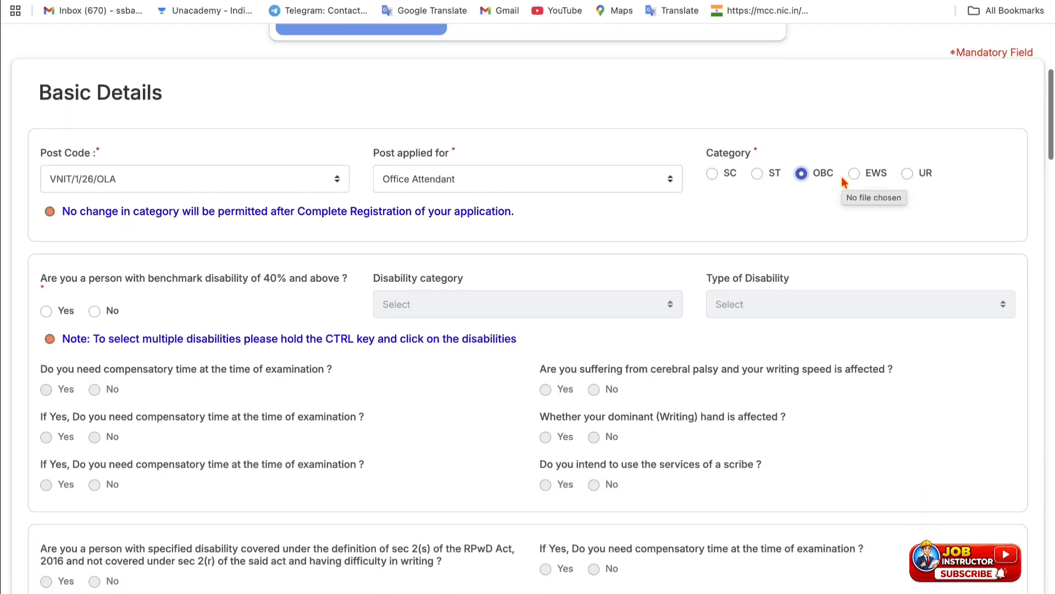
Answer Yes to the 40% benchmark disability question and examine the Disability category and Type of Disability options
scroll(842, 177, "down", 3)
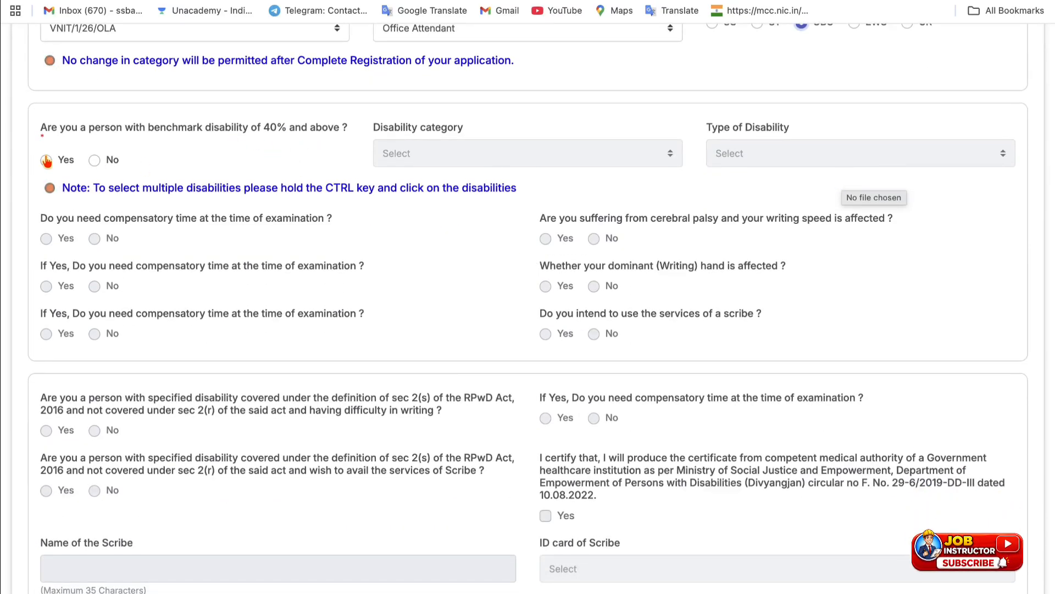
left_click(47, 160)
left_click(436, 148)
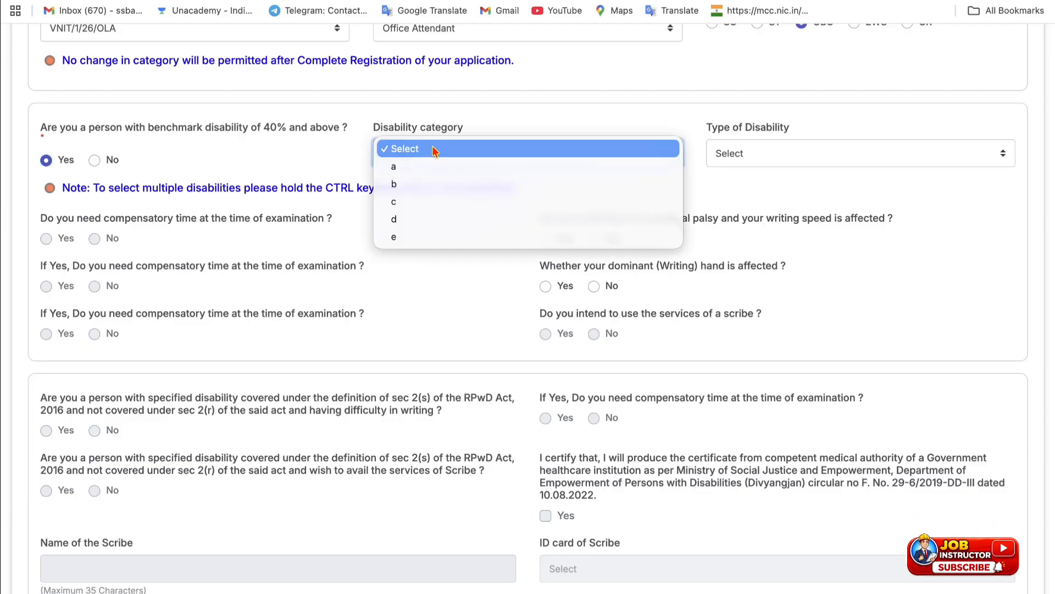
left_click(621, 113)
left_click(742, 154)
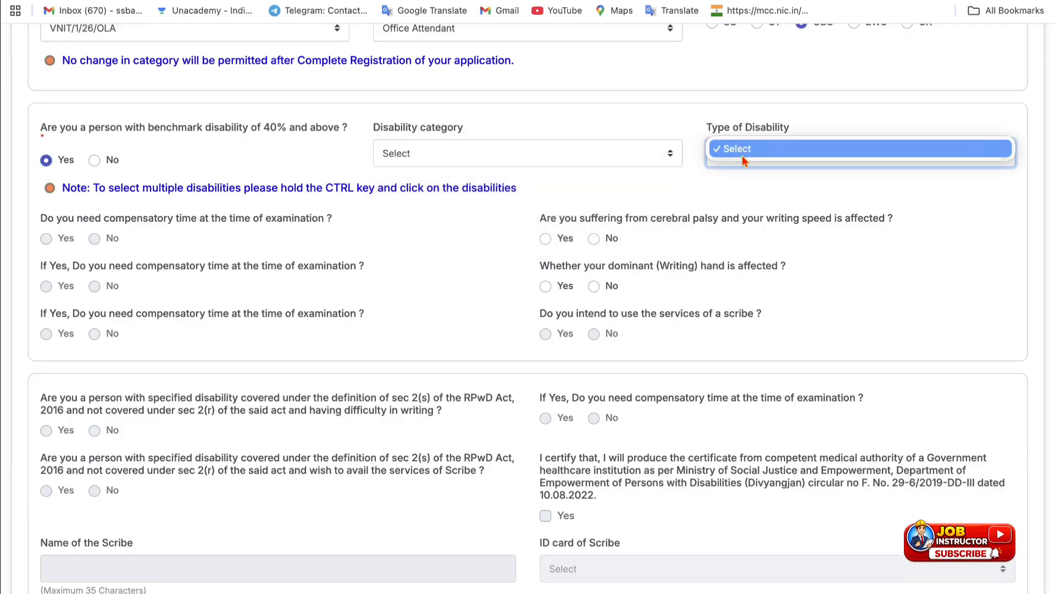
left_click(685, 187)
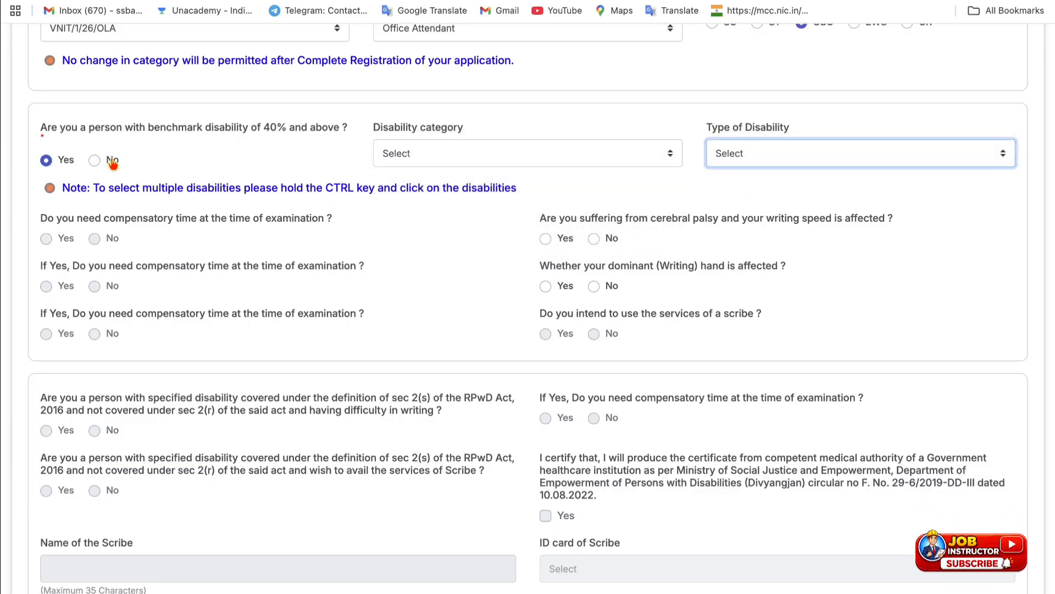
Answer No to the question about benchmark disability of 40% and above
left_click(94, 160)
scroll(348, 227, "down", 3)
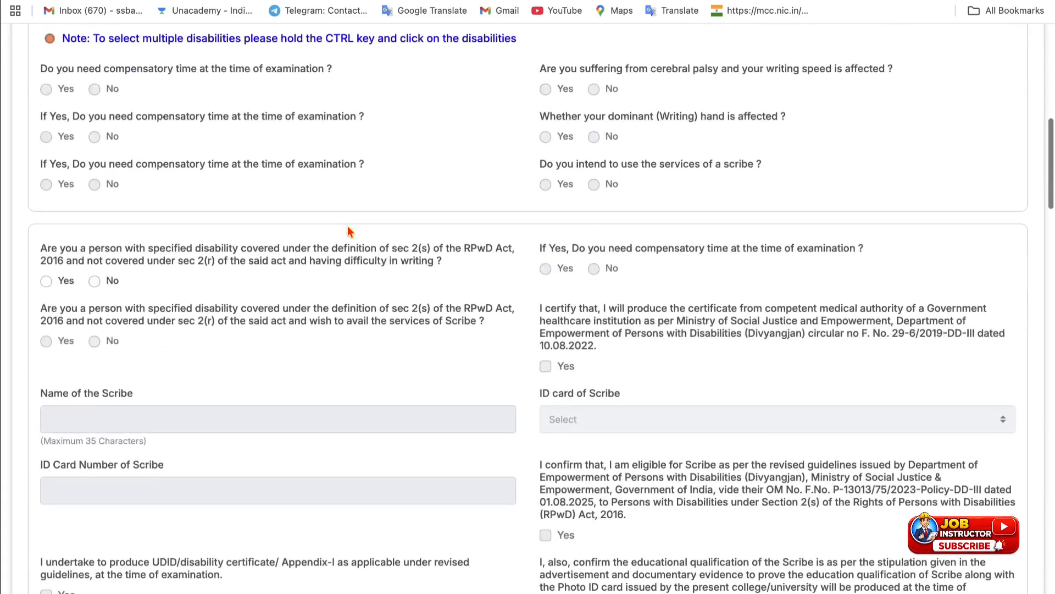
scroll(502, 101, "down", 3)
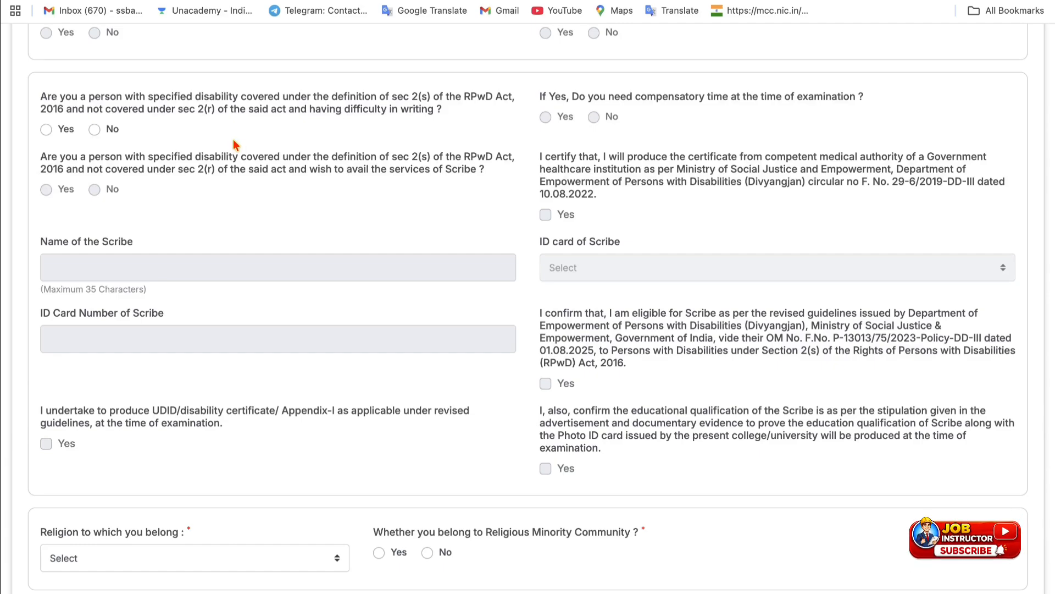
Answer Yes to the section 2(s) writing difficulty and scribe questions, decline compensatory time, and examine the scribe ID card options
left_click(46, 129)
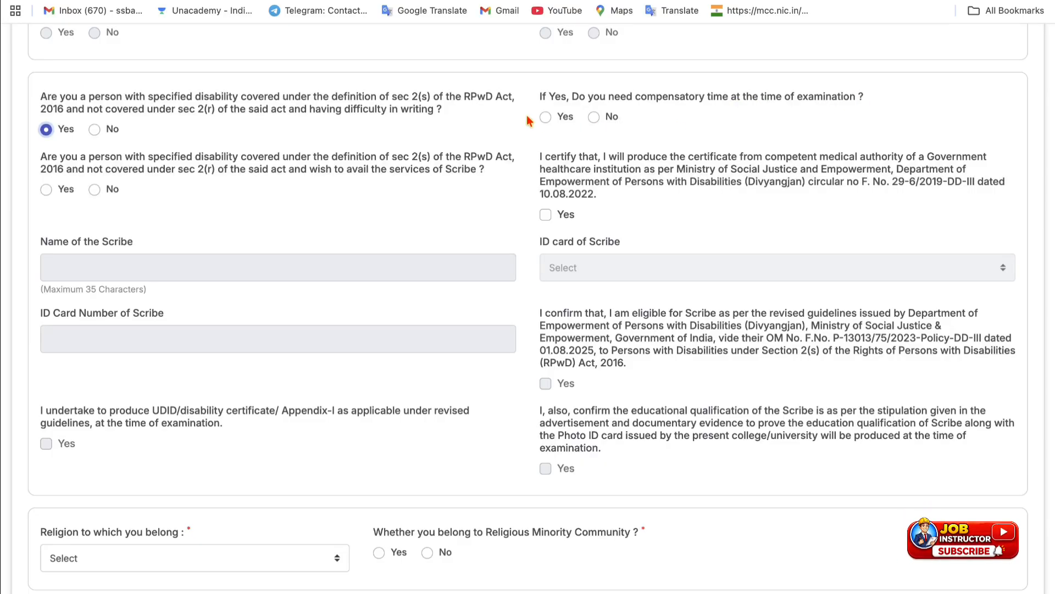
left_click(546, 117)
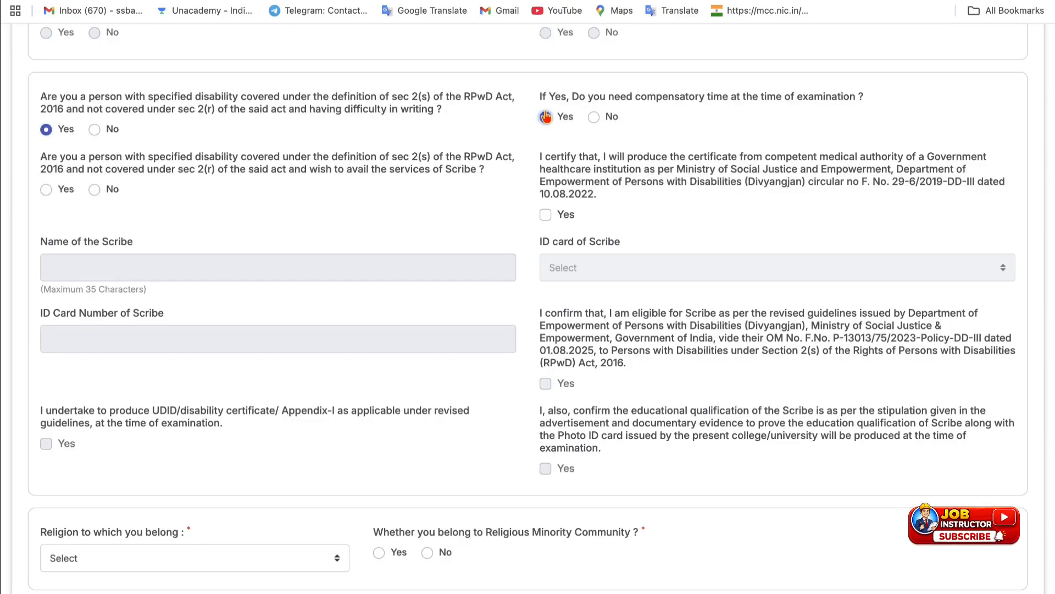
left_click(594, 118)
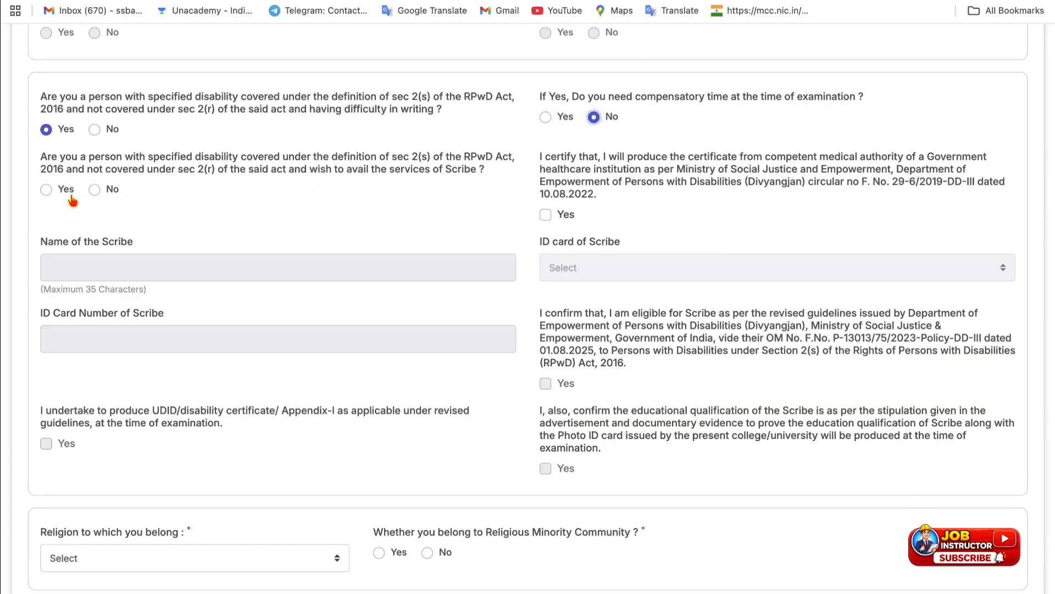
left_click(46, 190)
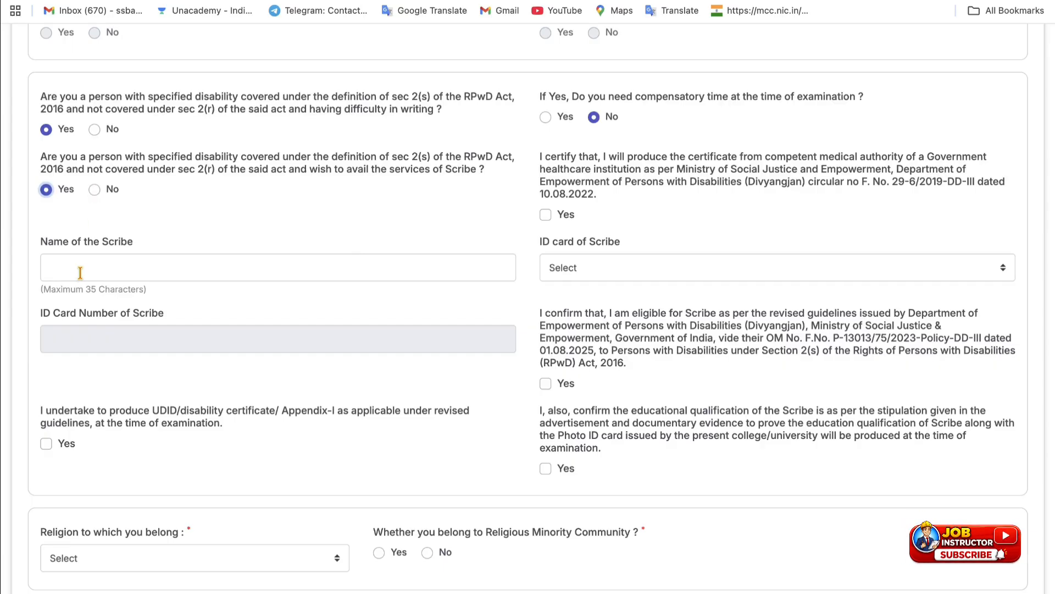
left_click(572, 269)
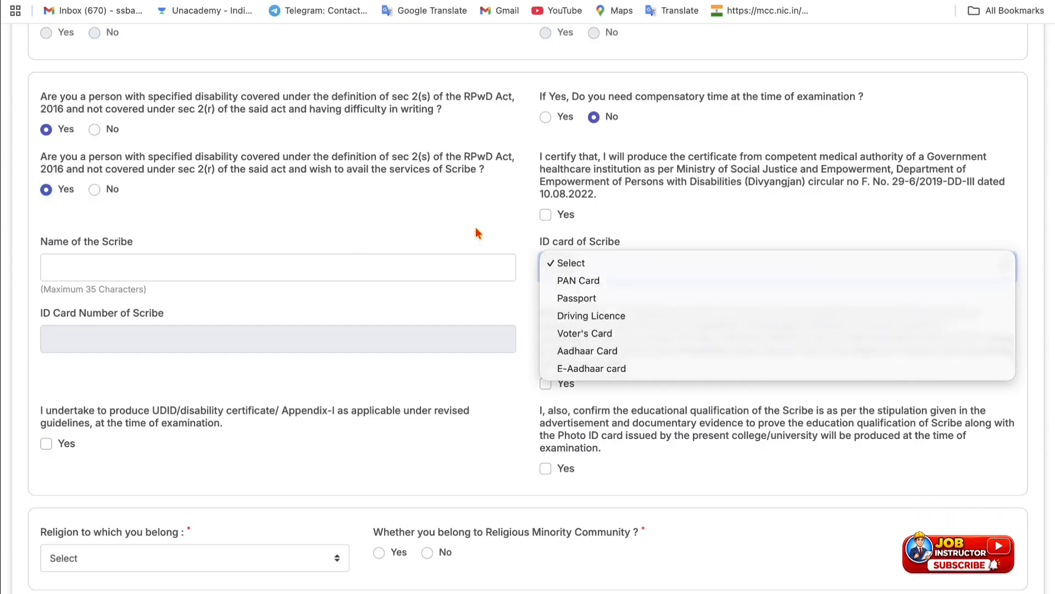
left_click(470, 223)
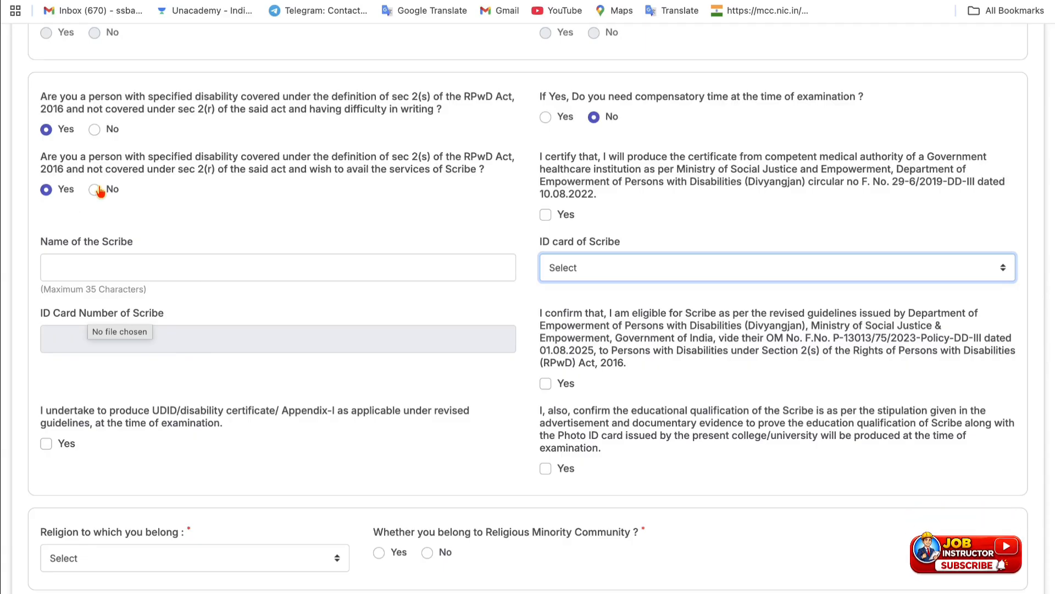
Answer No to the section 2(s) specified disability and difficulty in writing question
left_click(94, 132)
scroll(258, 301, "down", 7)
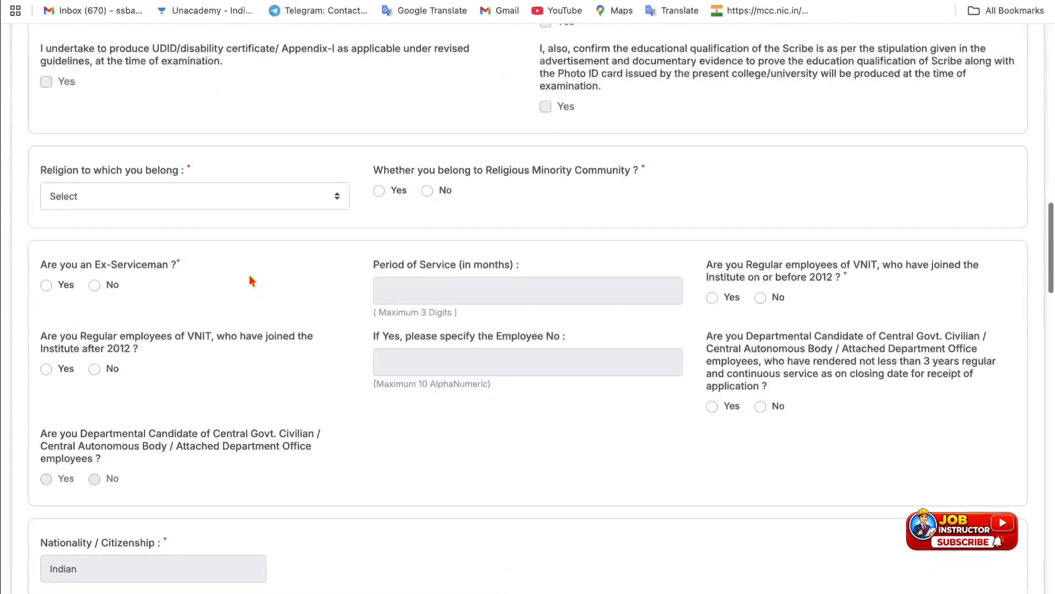
Set the religion to Hindu and answer No to the religious minority community question
left_click(206, 192)
left_click(187, 244)
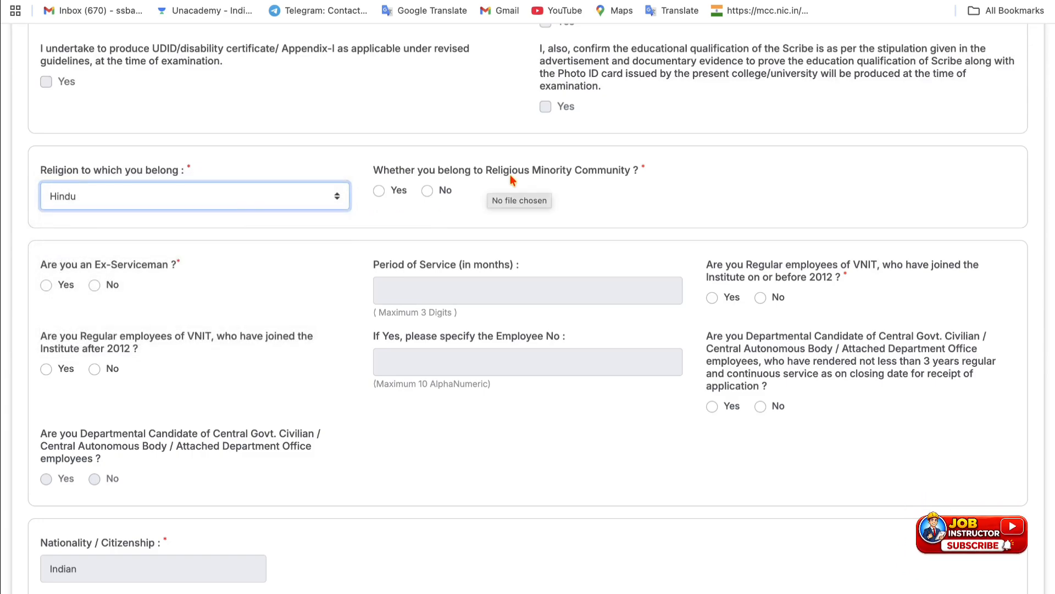
left_click(427, 190)
Answer No to the Ex-Serviceman, post-2012 regular VNIT employee, and Departmental Candidate with three years' service questions
scroll(289, 298, "down", 2)
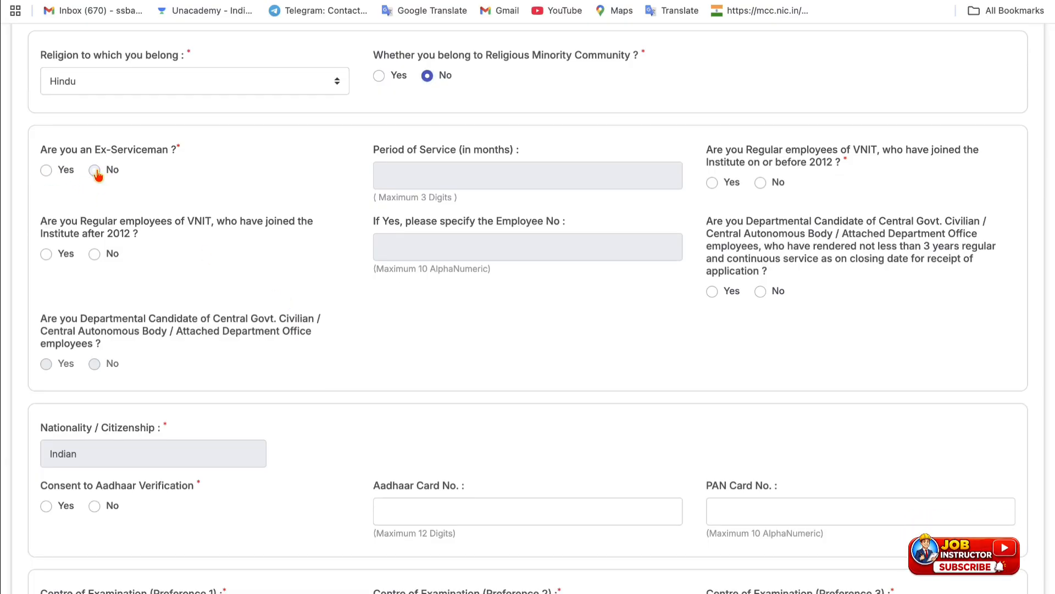
left_click(95, 170)
scroll(92, 256, "down", 1)
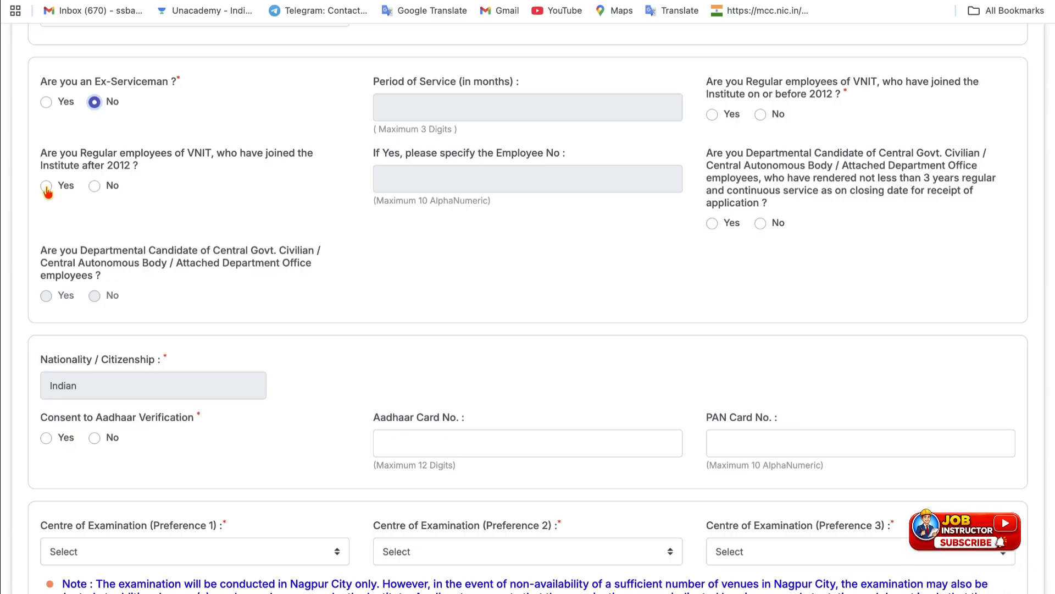
left_click(47, 188)
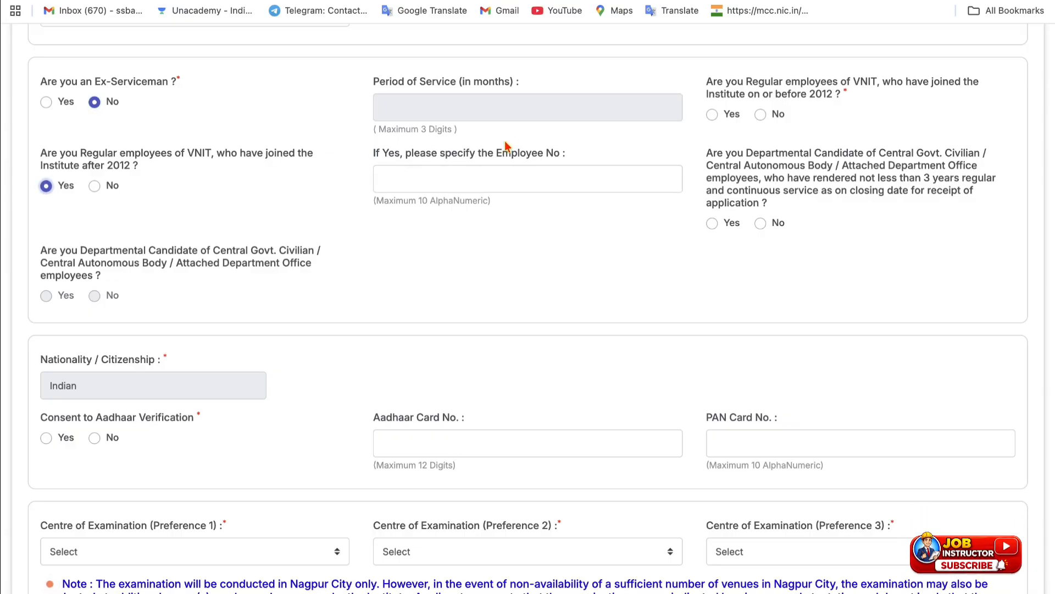
left_click(96, 187)
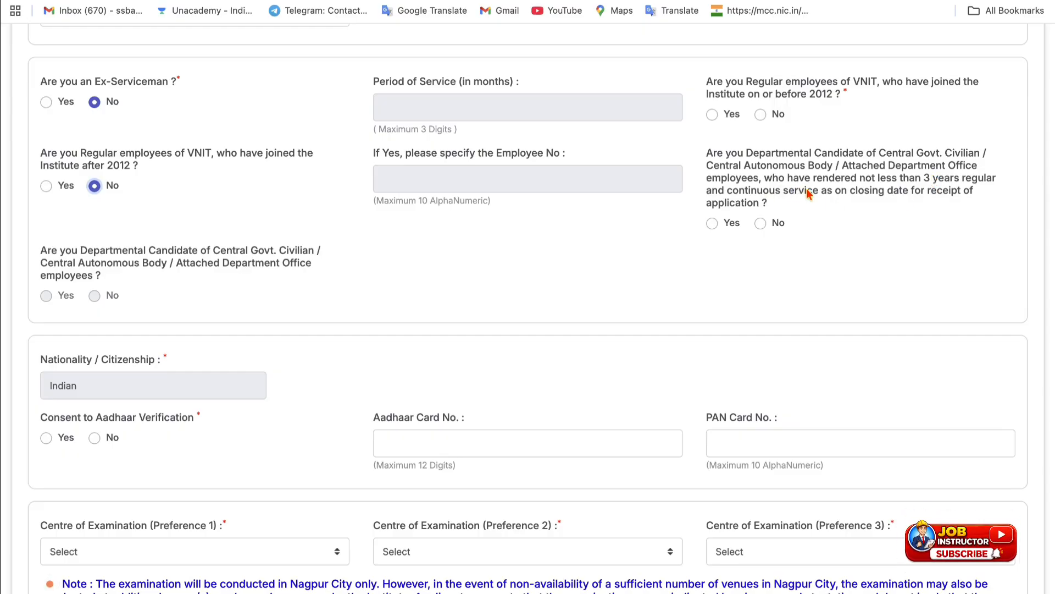
left_click(713, 224)
left_click(760, 223)
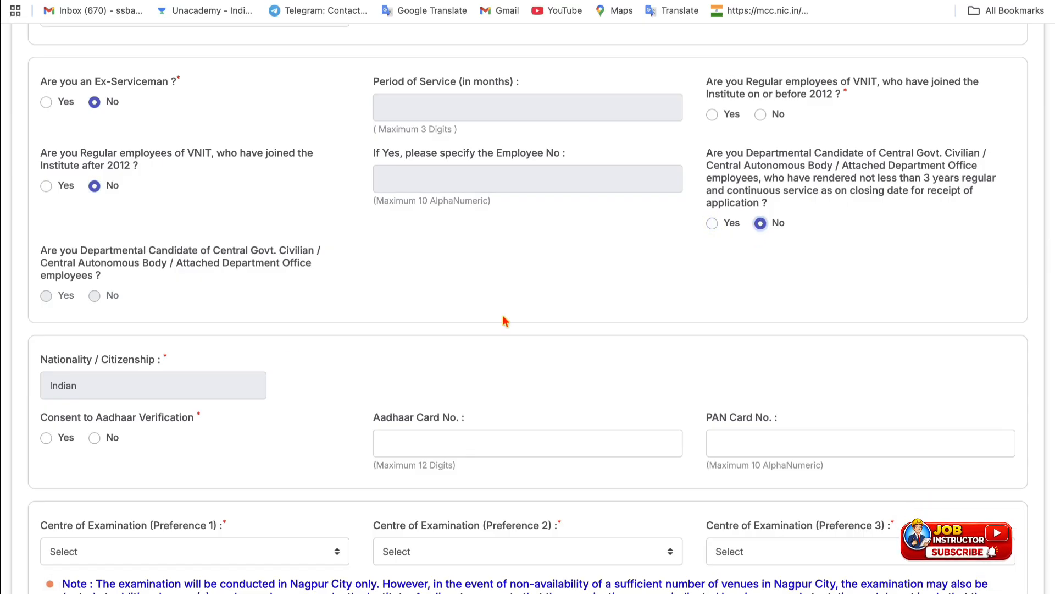
Consent to Aadhaar verification and set the examination centre preferences to Mumbai, Nagpur and Pune, in that order
scroll(258, 352, "down", 3)
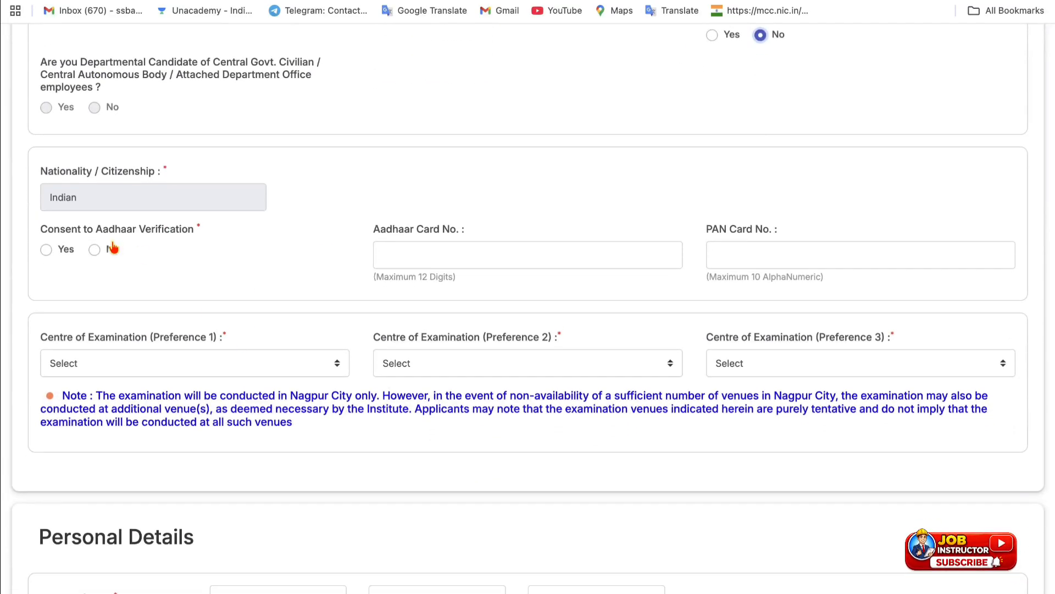
left_click(46, 249)
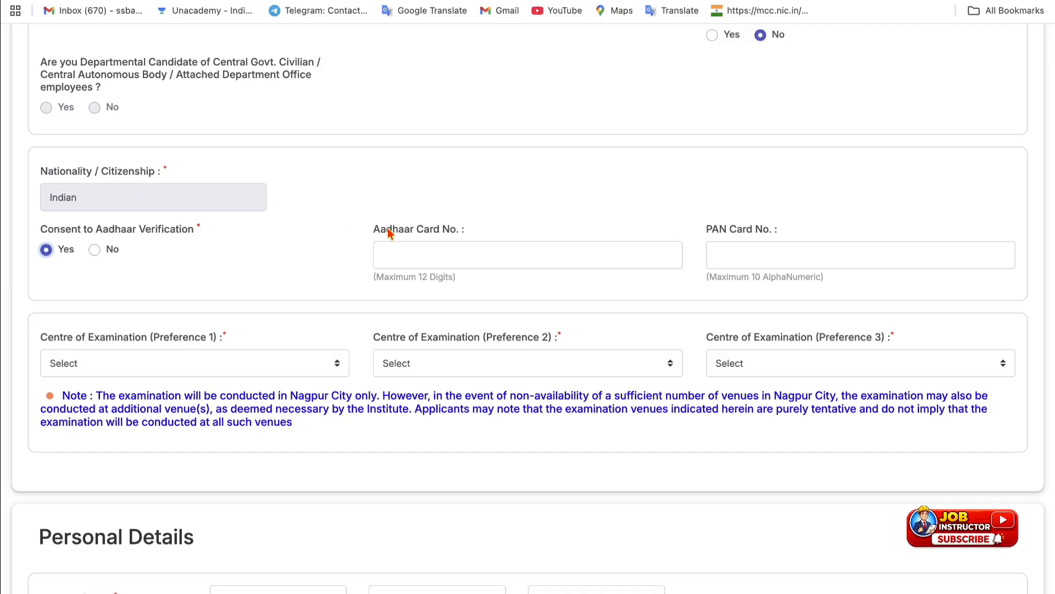
scroll(750, 256, "down", 3)
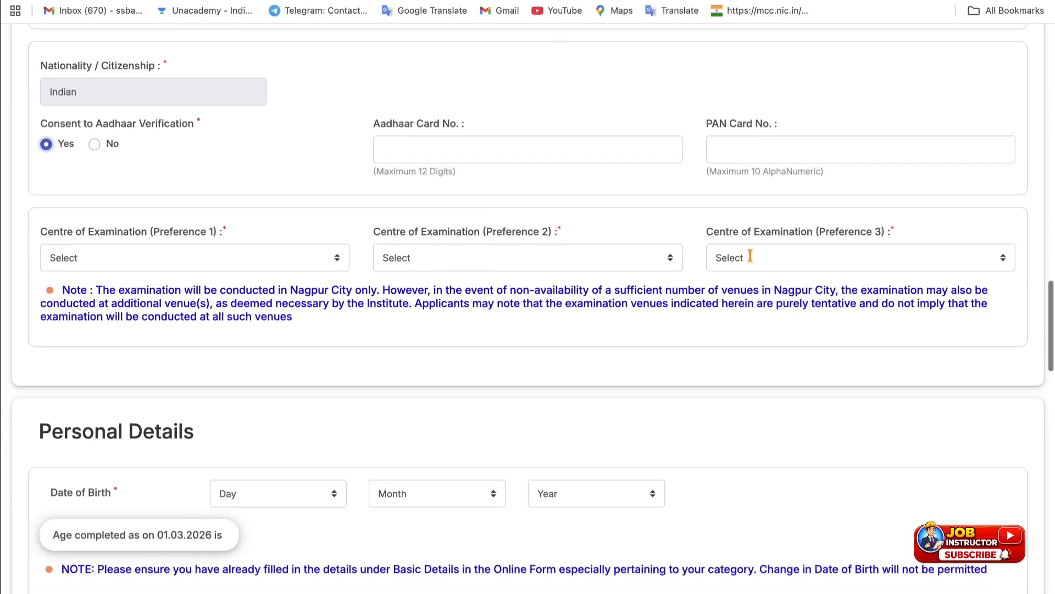
left_click(226, 236)
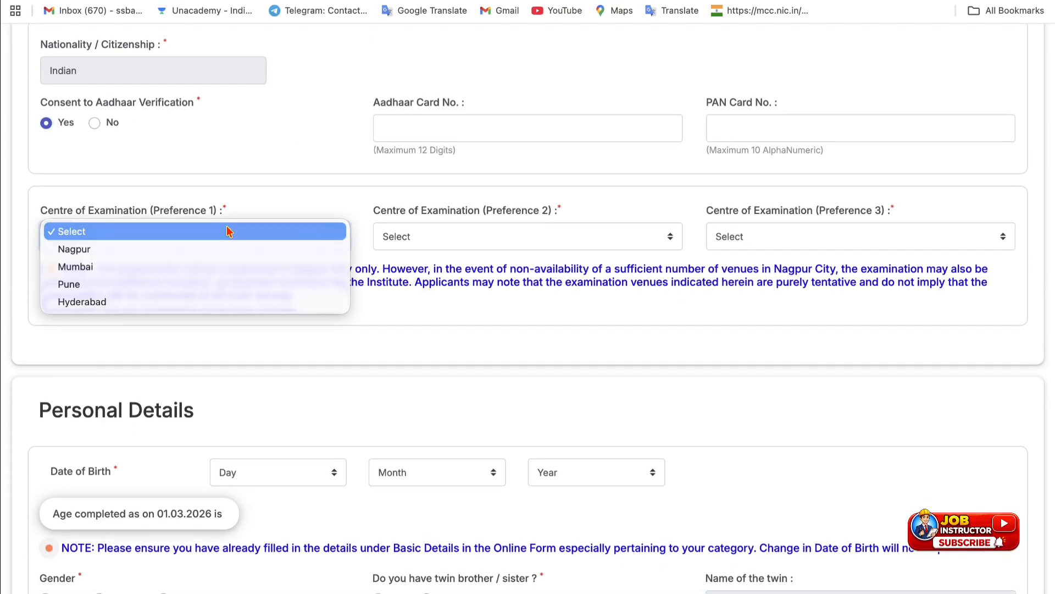
left_click(201, 266)
left_click(400, 239)
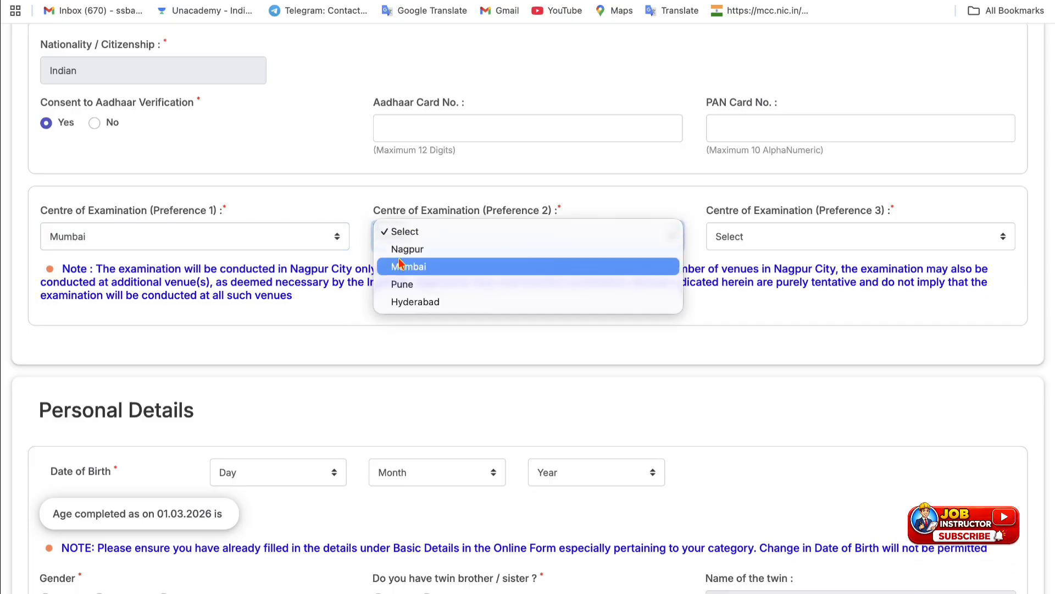
left_click(401, 248)
left_click(751, 238)
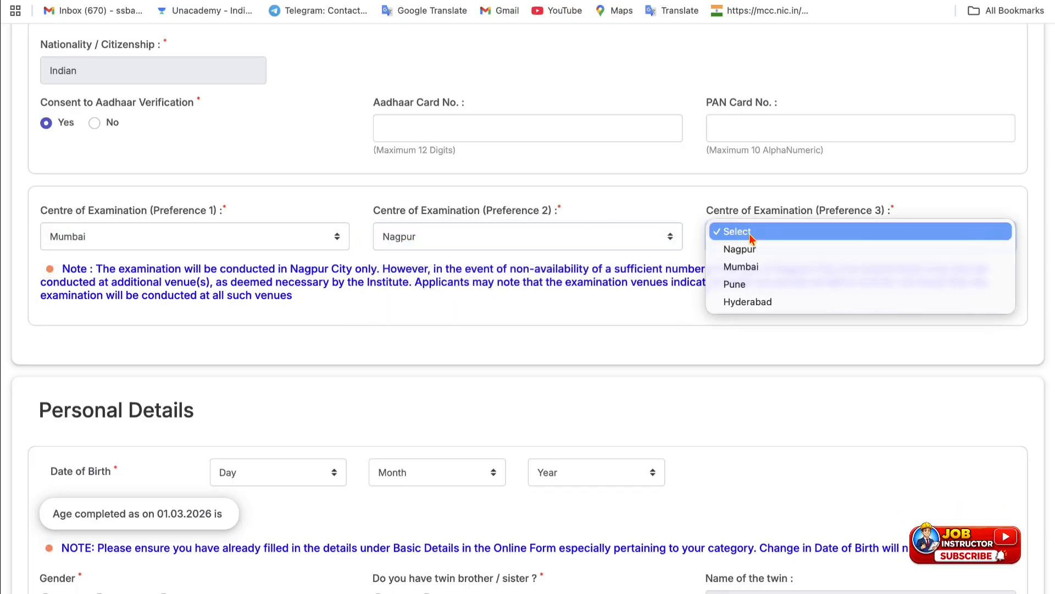
left_click(736, 283)
Fill in the day, month and year of the date of birth in Personal Details and acknowledge the year-of-birth notice
scroll(750, 295, "down", 3)
scroll(748, 292, "down", 2)
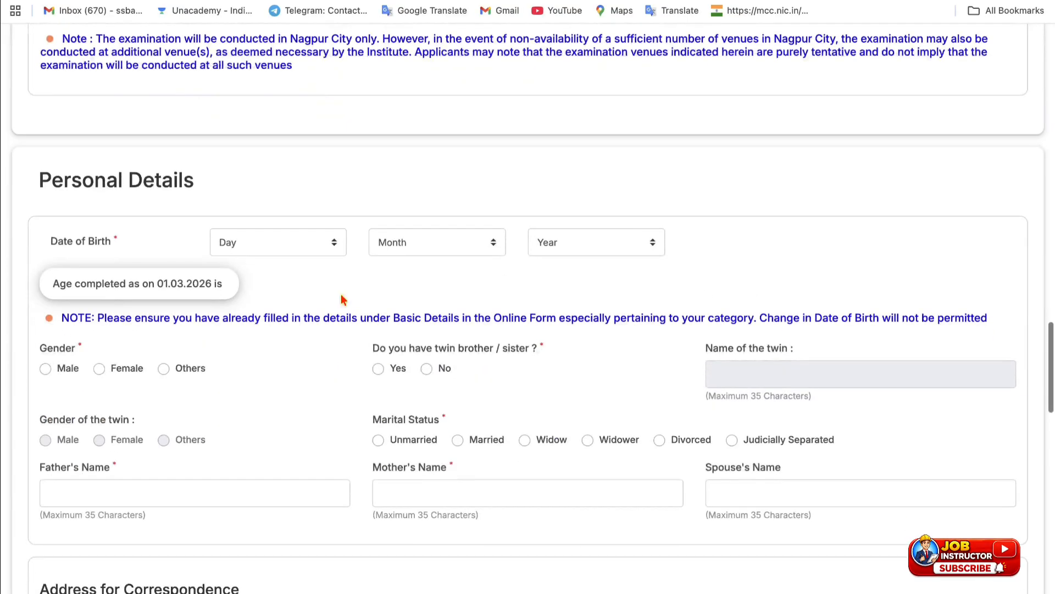
left_click(256, 246)
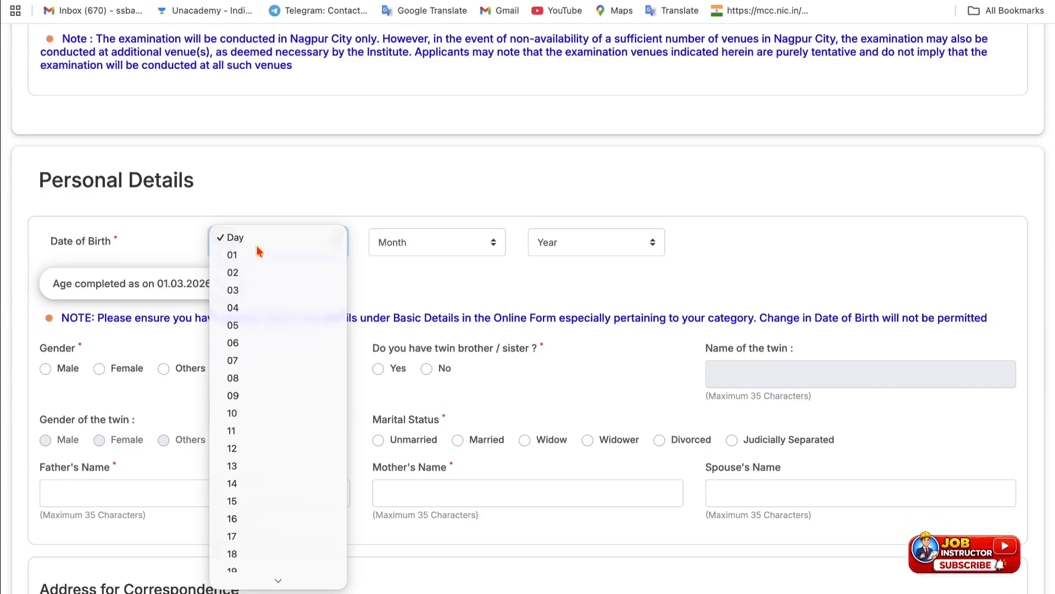
left_click(232, 412)
left_click(423, 240)
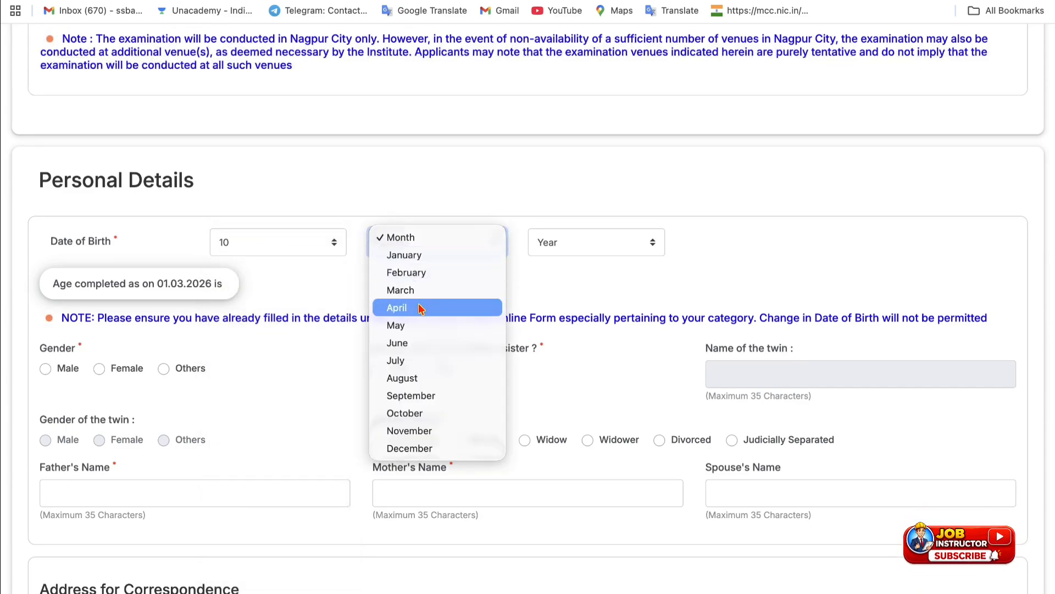
left_click(401, 307)
left_click(569, 245)
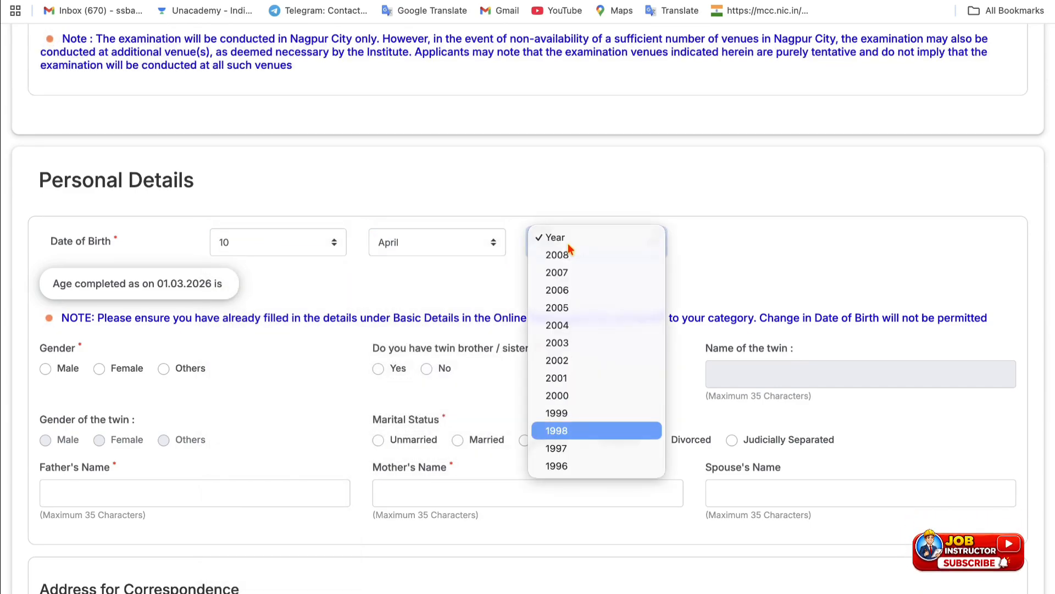
left_click(557, 430)
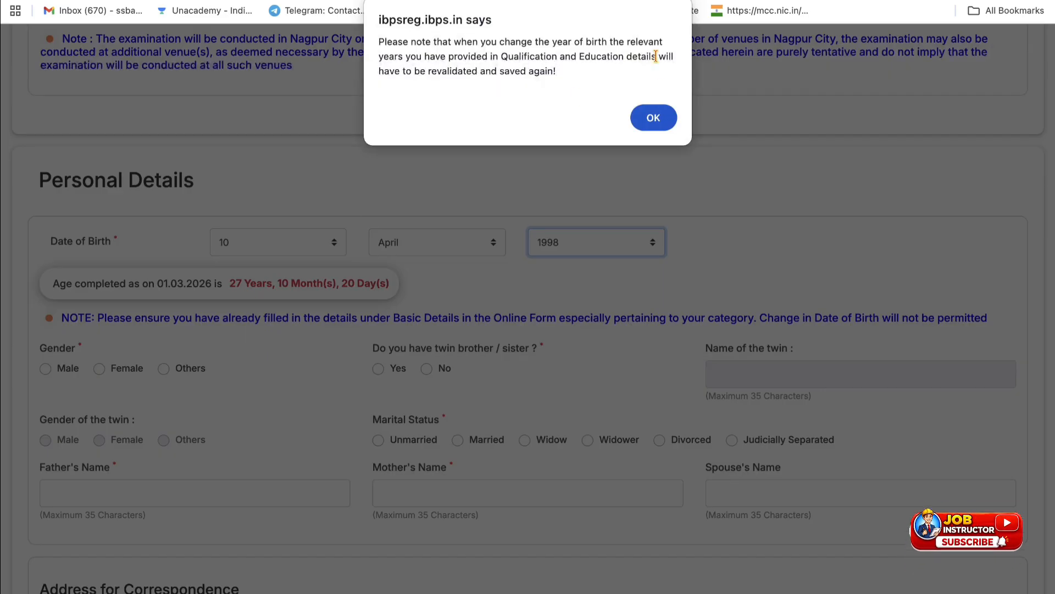
left_click(653, 118)
Set the gender to Male, answer No to the twin brother/sister question, and set the marital status to Unmarried
scroll(282, 339, "down", 3)
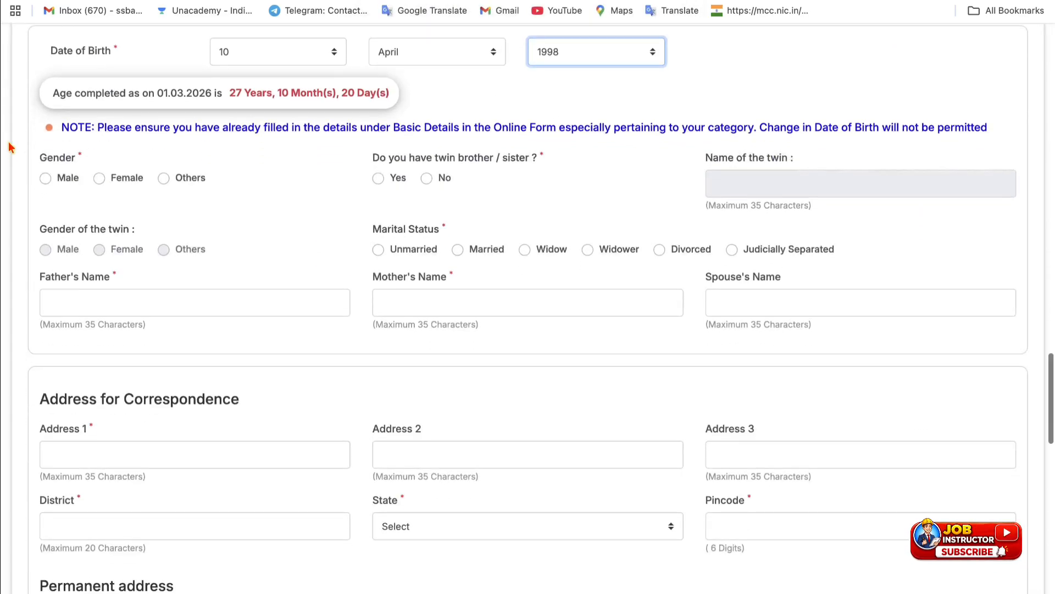
left_click(45, 177)
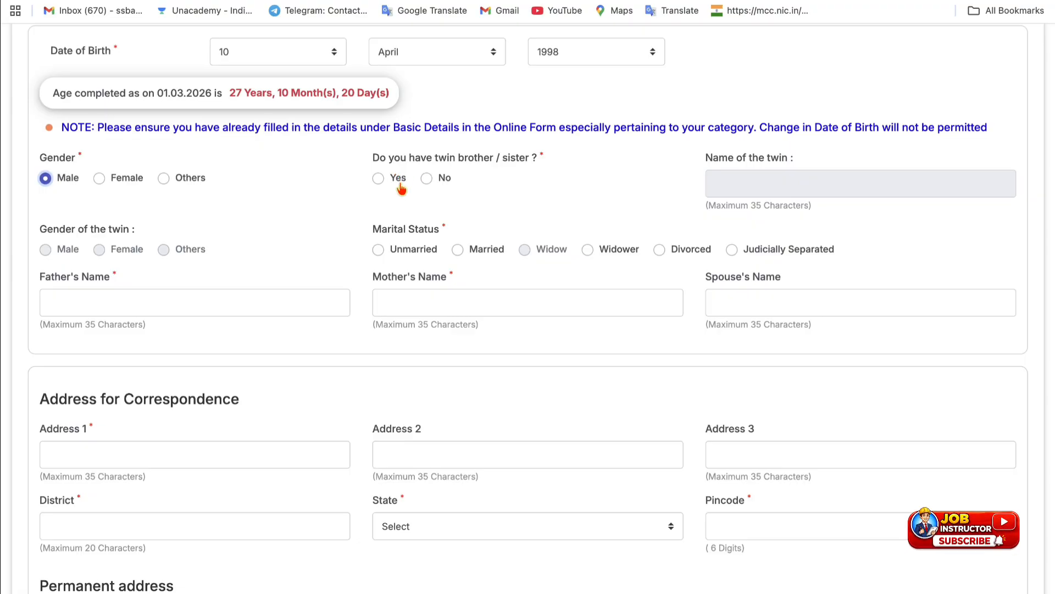
left_click(378, 177)
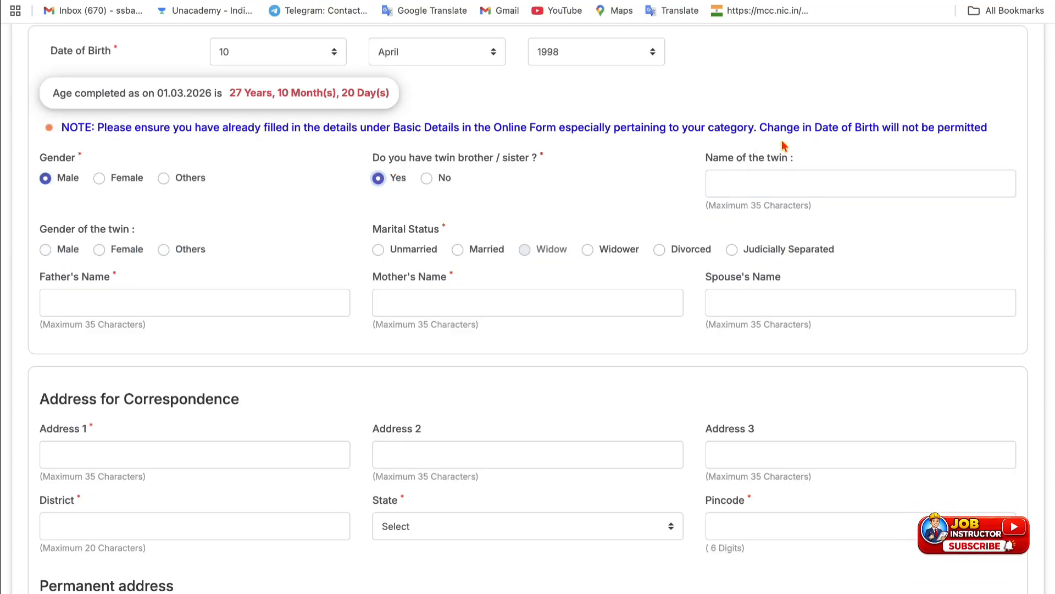
left_click(427, 178)
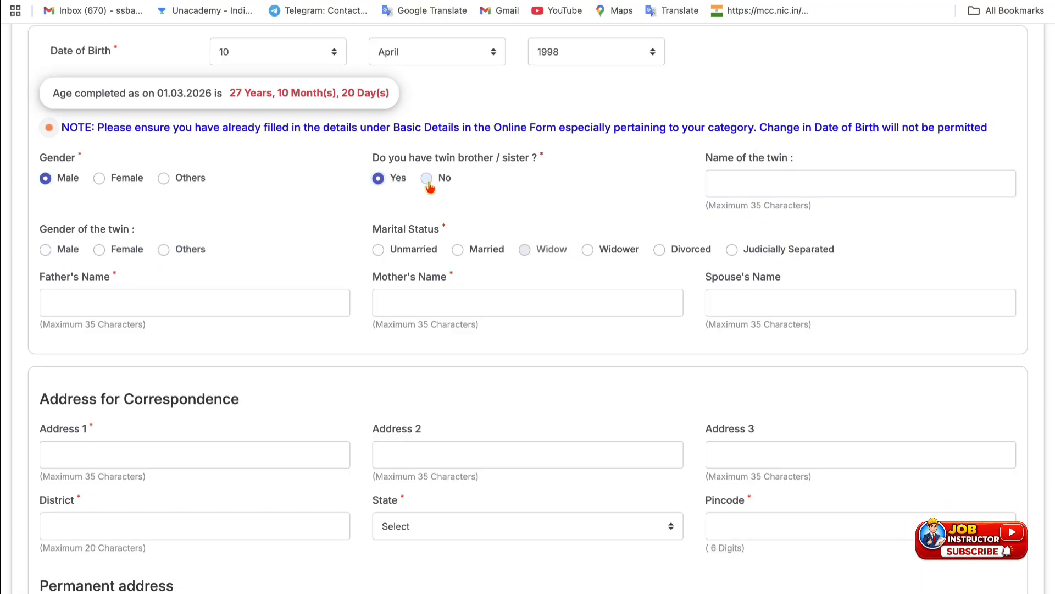
left_click(378, 250)
Set the state in the Address for Correspondence to UTTAR PRADESH
scroll(148, 281, "down", 1)
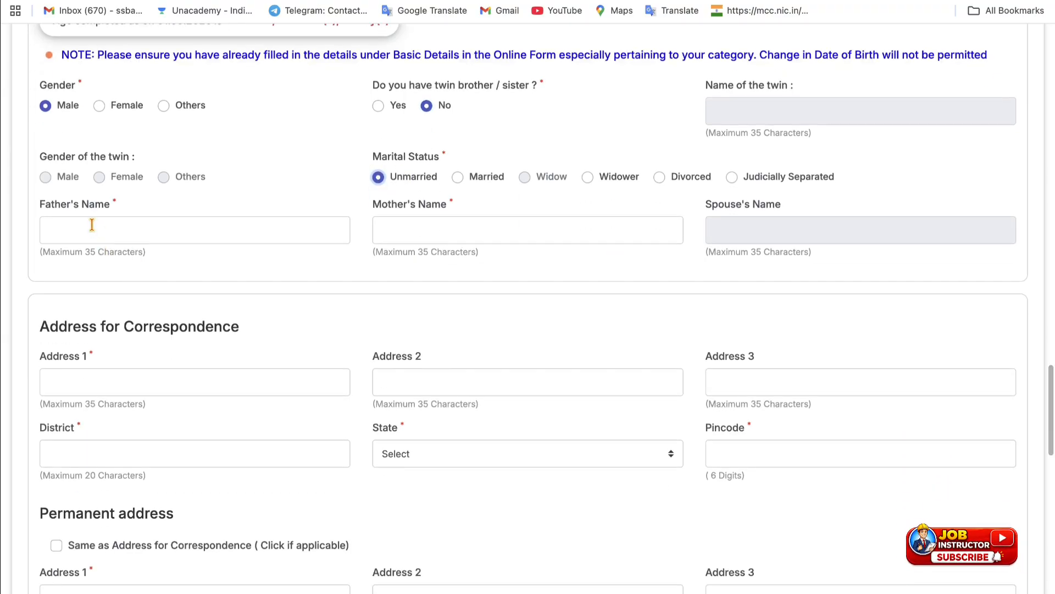
scroll(453, 212, "down", 1)
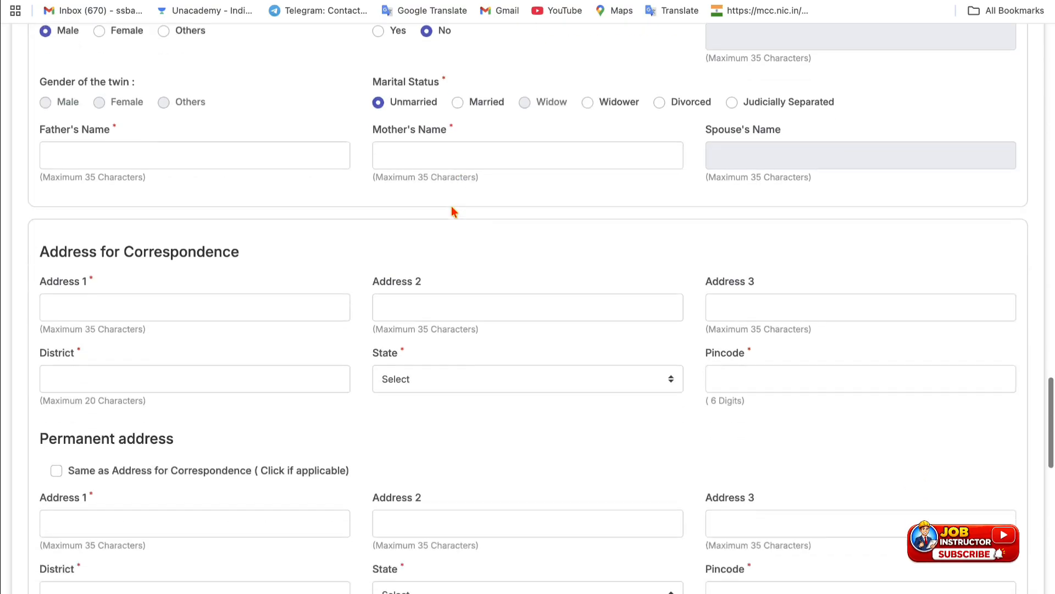
scroll(453, 212, "down", 2)
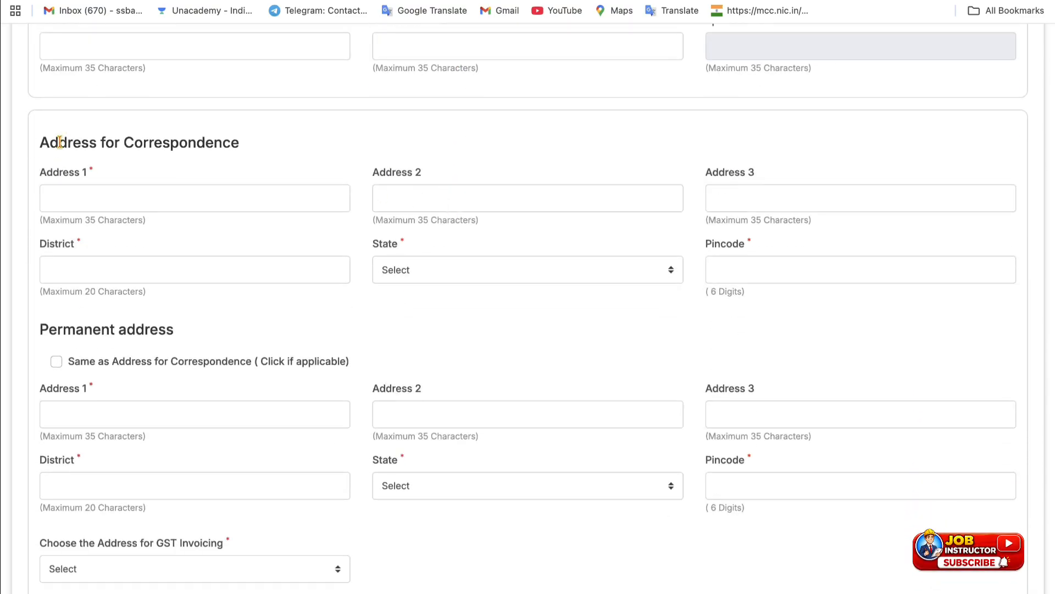
scroll(208, 179, "down", 1)
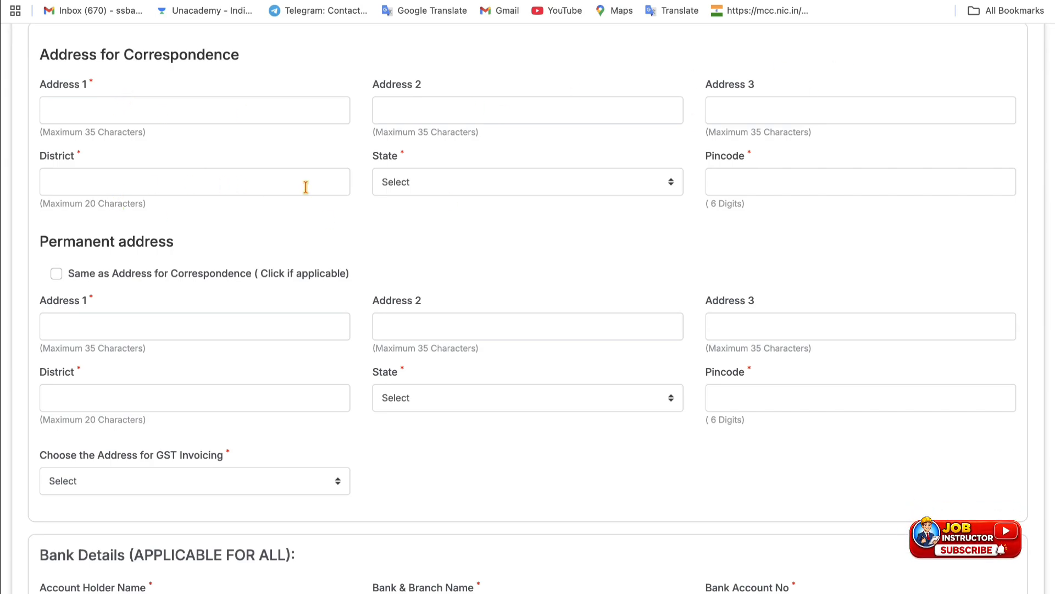
left_click(386, 187)
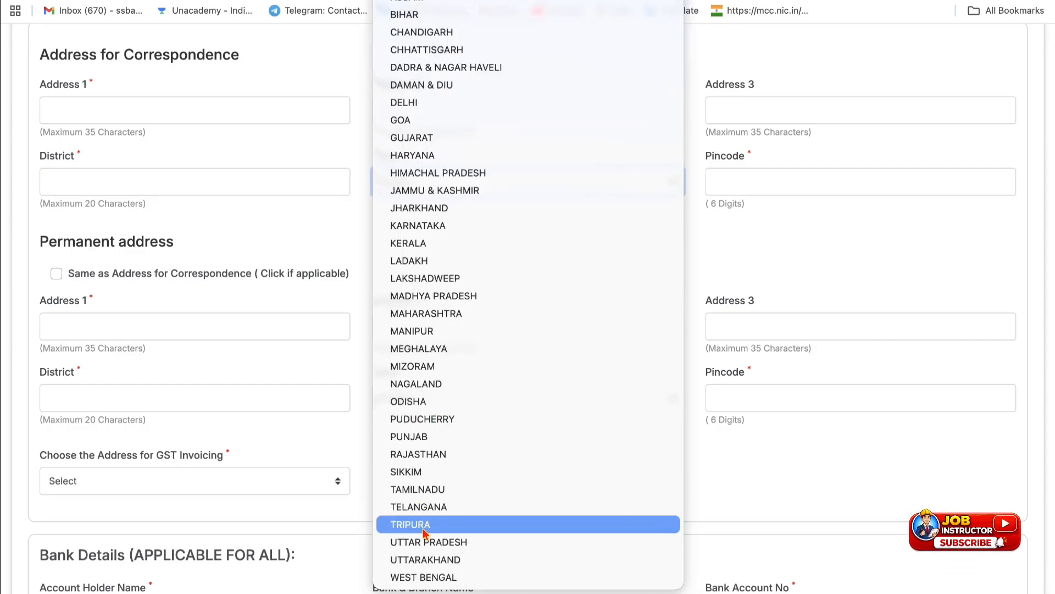
left_click(424, 543)
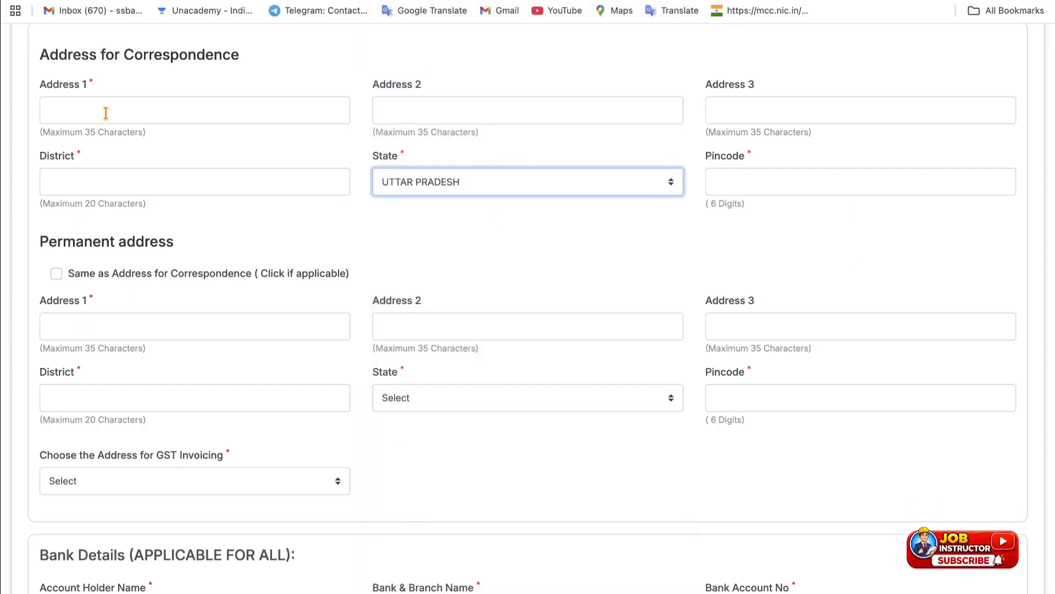
Try marking the permanent address as the same as the address for correspondence, and clear that option again
left_click(56, 274)
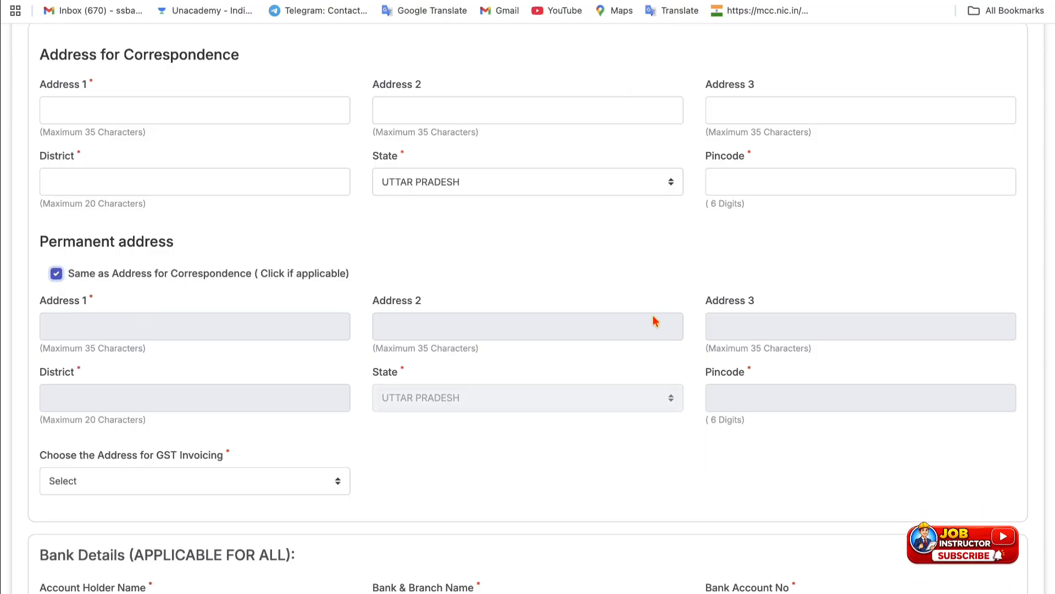
left_click(57, 275)
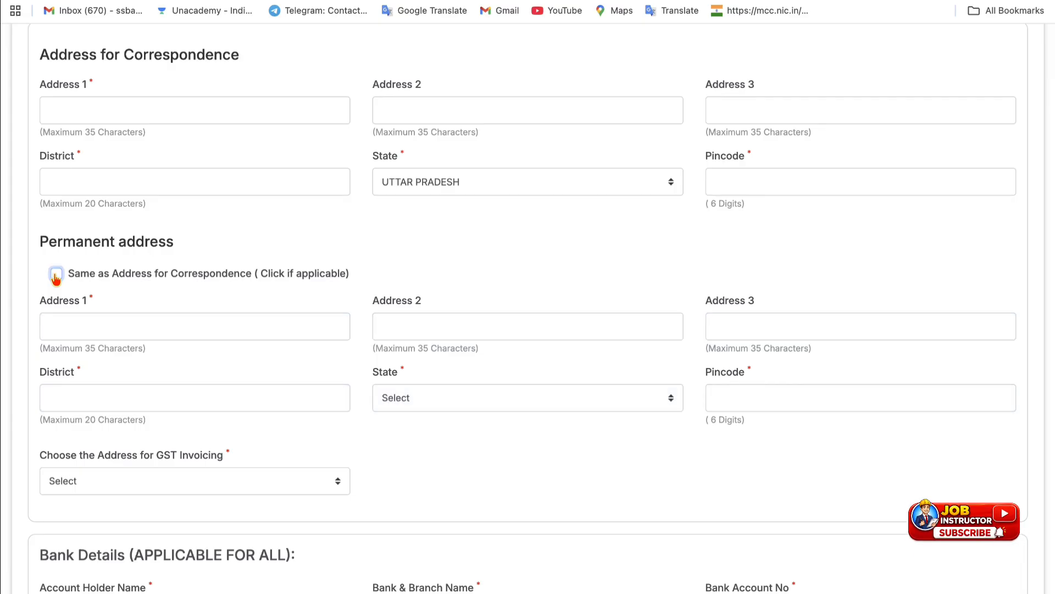
Choose Permanent Address as the address for GST invoicing
scroll(87, 294, "down", 3)
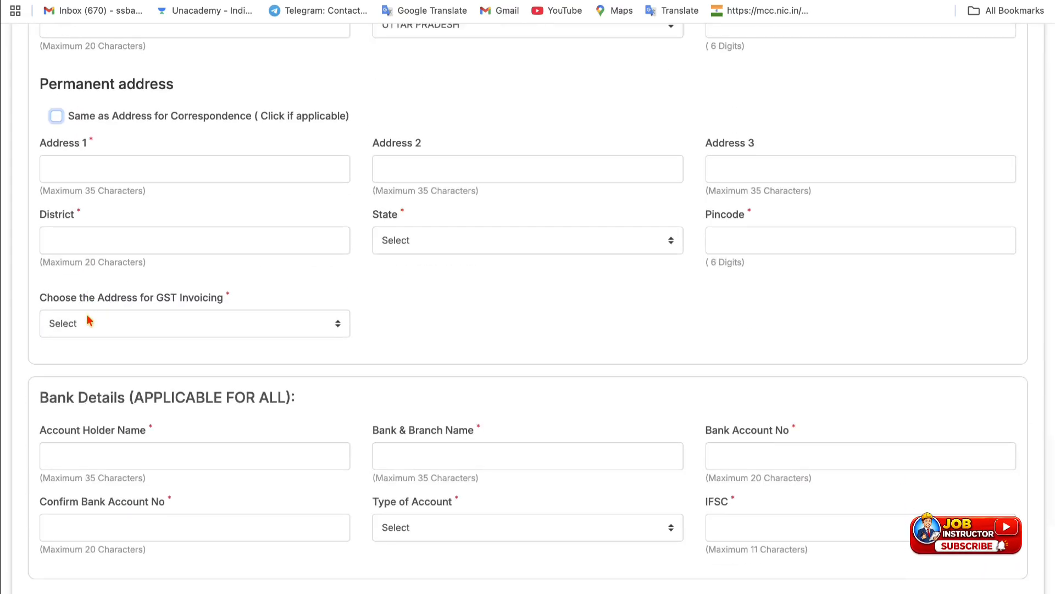
scroll(88, 319, "down", 4)
left_click(107, 144)
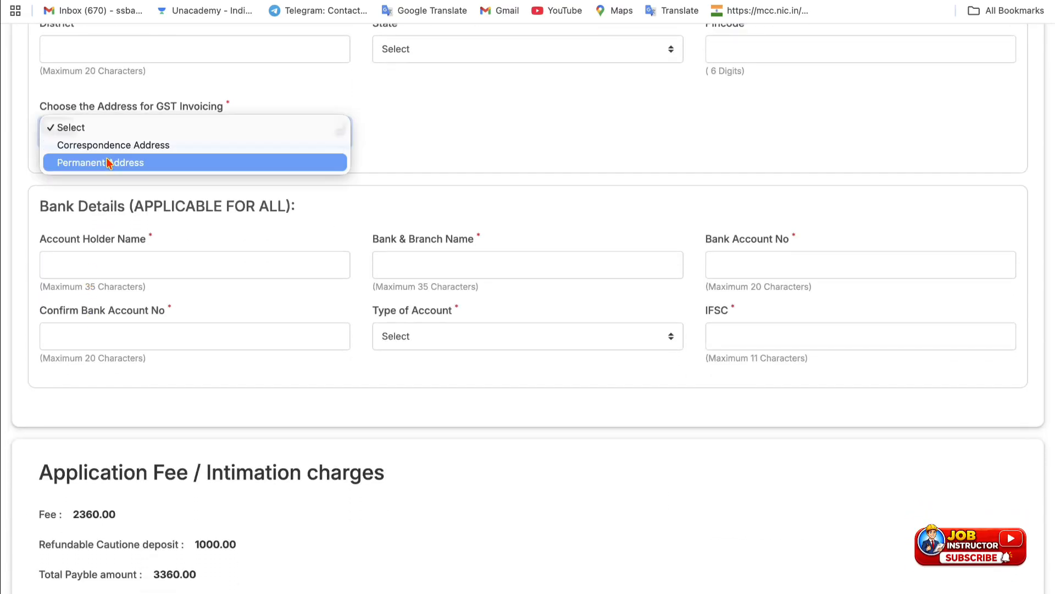
left_click(105, 162)
Set the type of account in Bank Details to Savings Account and go to the end of the form
scroll(83, 275, "down", 3)
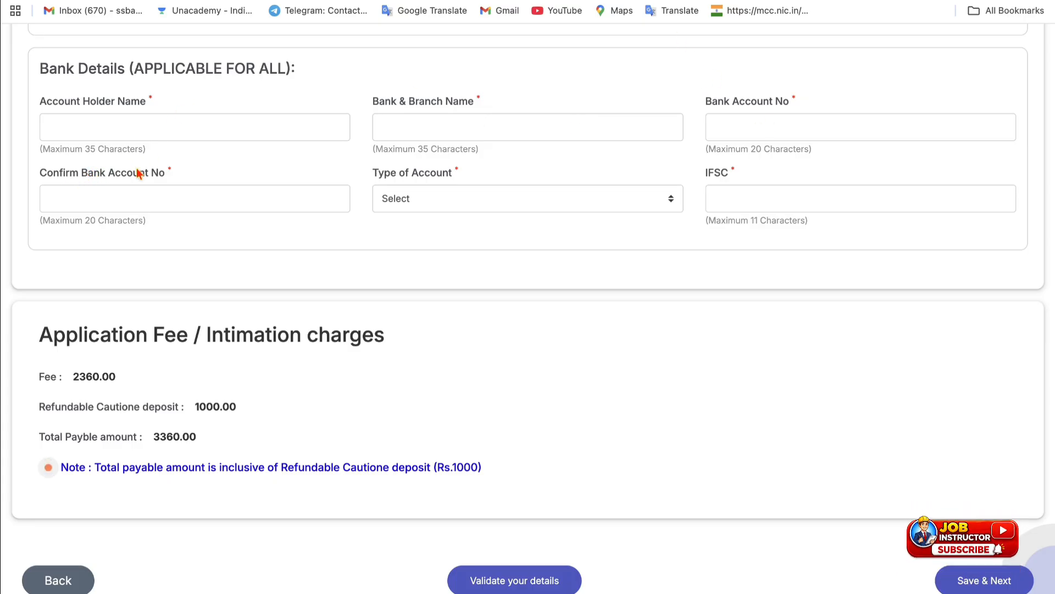
left_click(425, 205)
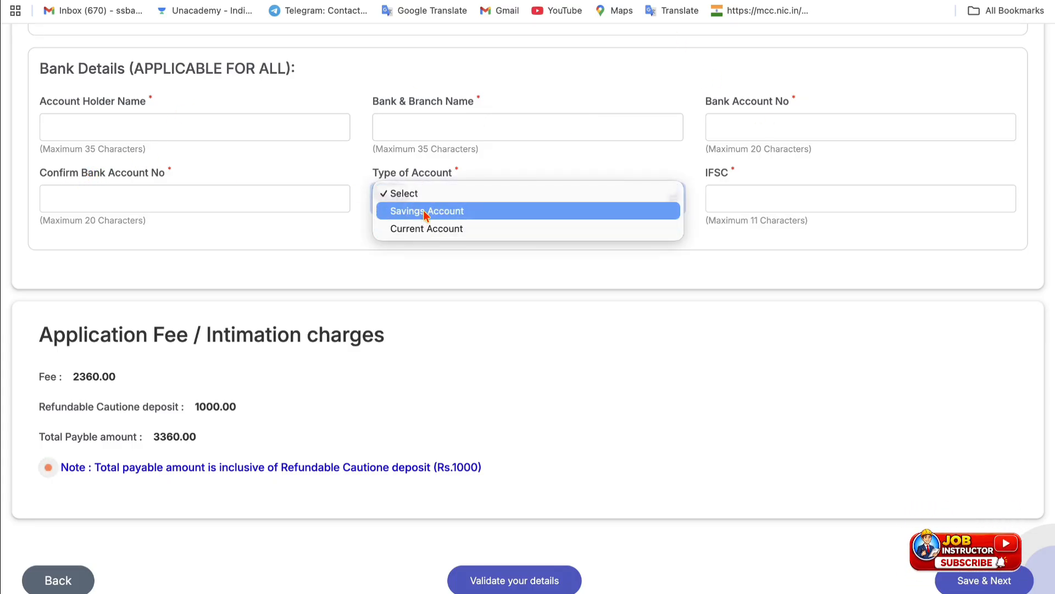
left_click(431, 209)
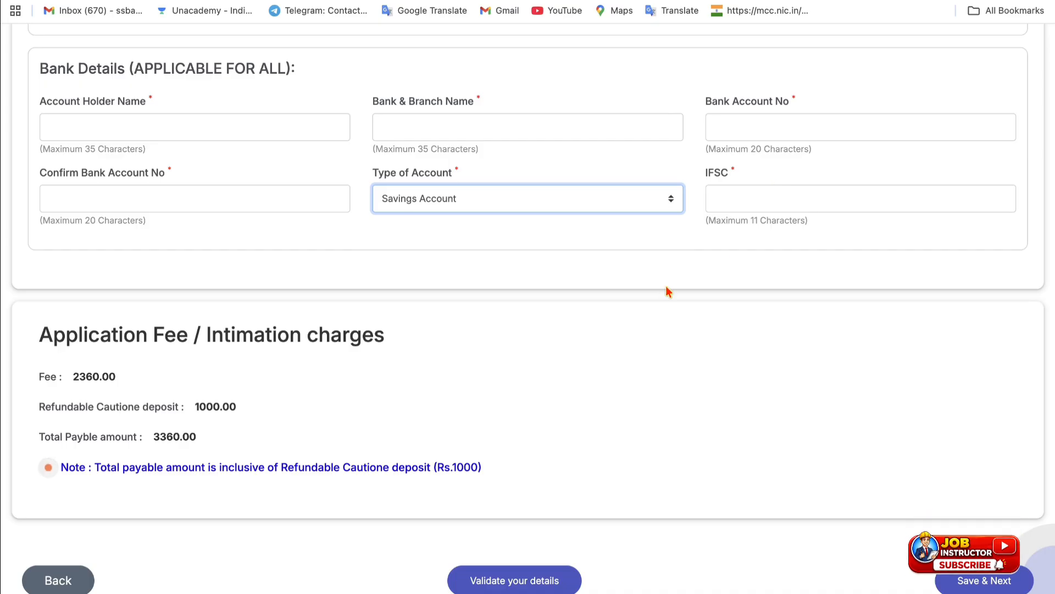
scroll(665, 287, "down", 2)
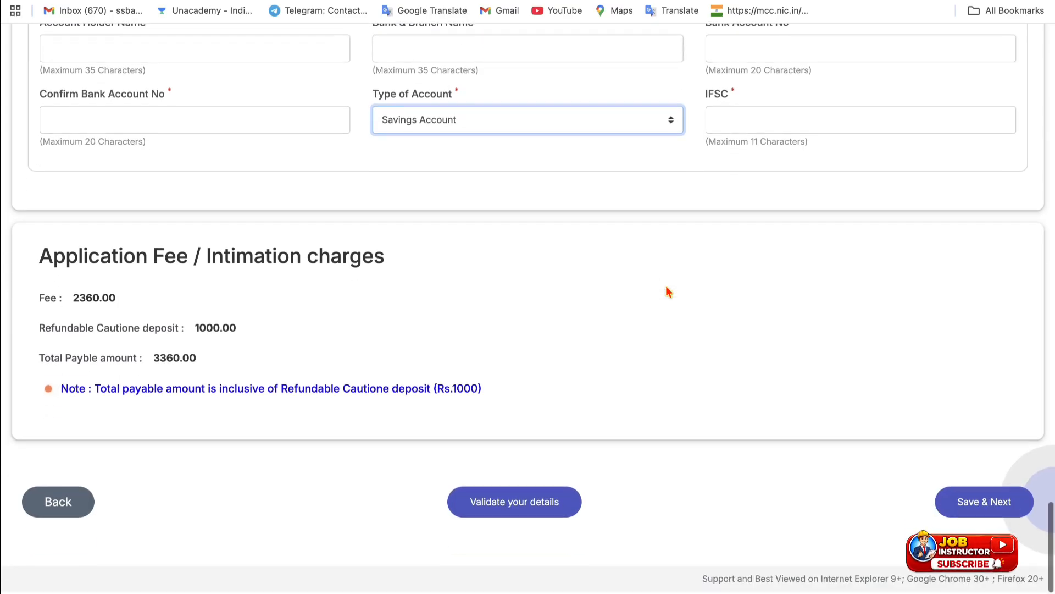
Validate the entered details at the end of the form, below the Application Fee / Intimation charges section
left_click(76, 305)
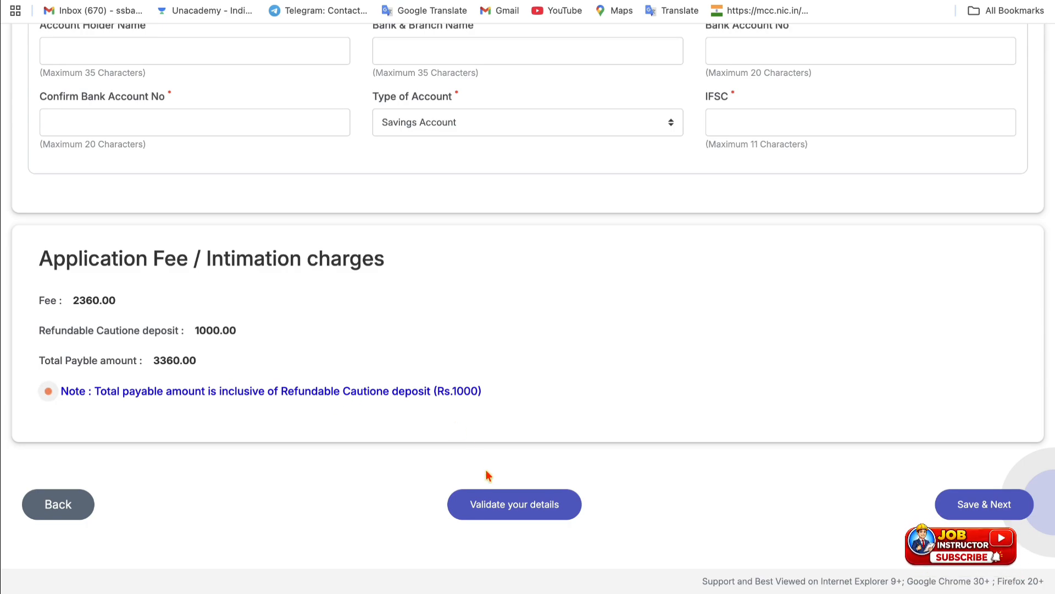
scroll(527, 189, "up", 4)
scroll(528, 193, "down", 4)
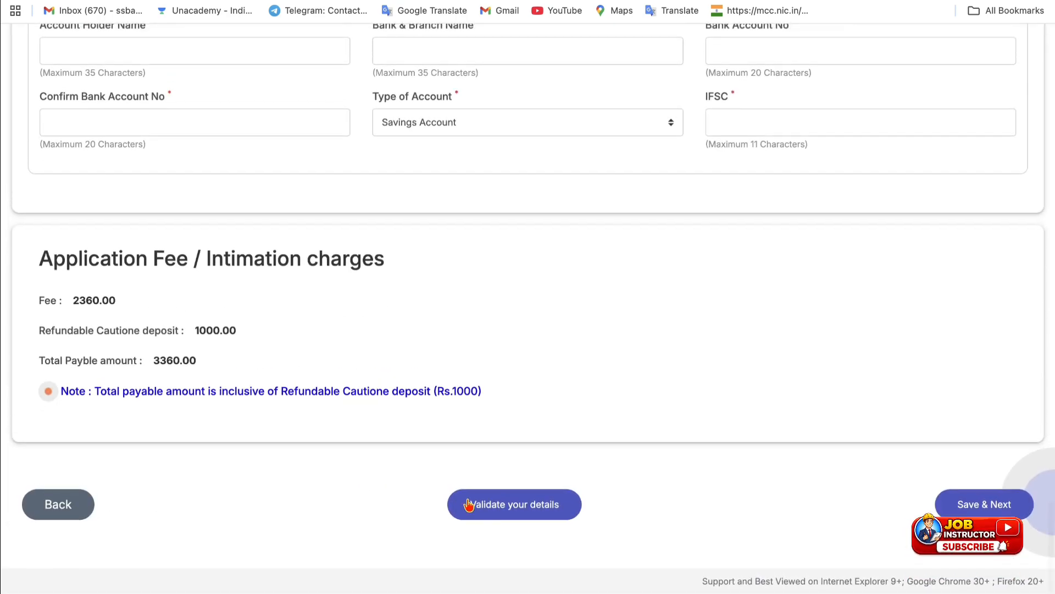
left_click(471, 506)
scroll(494, 412, "up", 3)
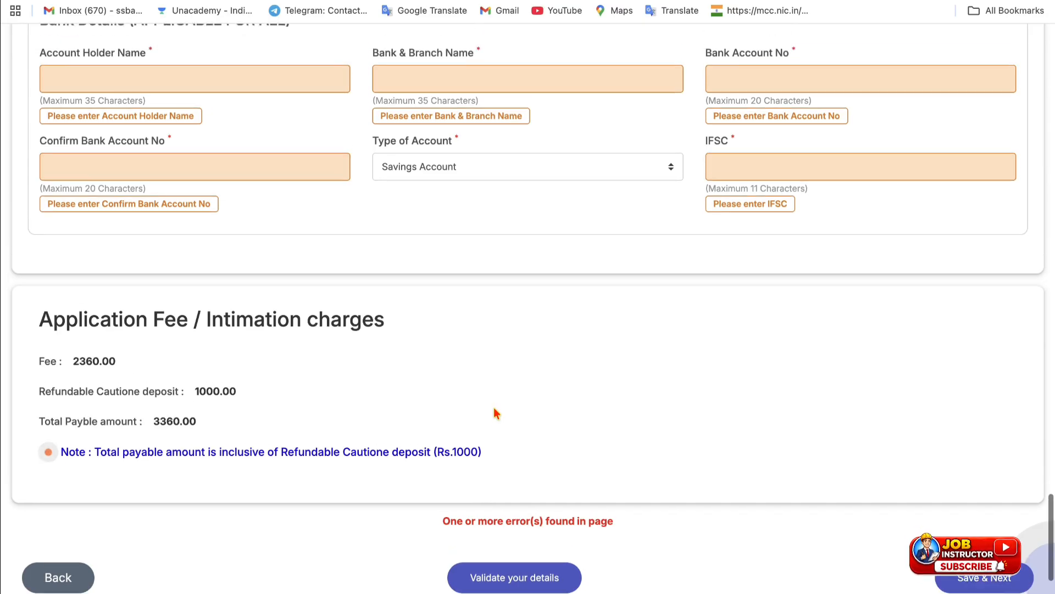
scroll(495, 413, "down", 3)
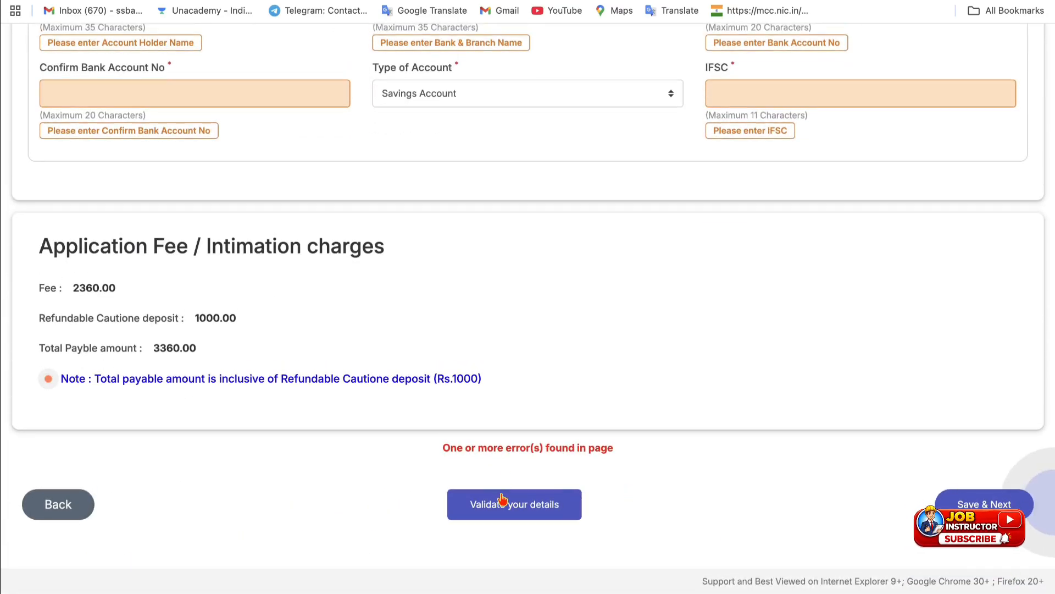
Check the flagged permanent address and bank fields, and save to continue to the Qualification / Experience / Languages page
scroll(502, 499, "up", 1)
scroll(503, 499, "up", 6)
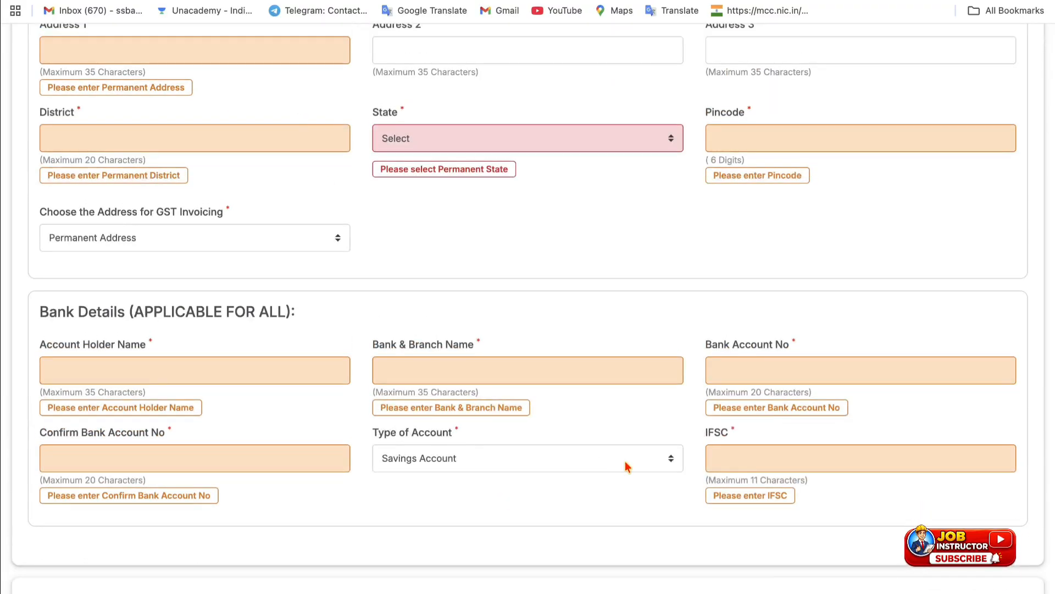
scroll(311, 428, "down", 6)
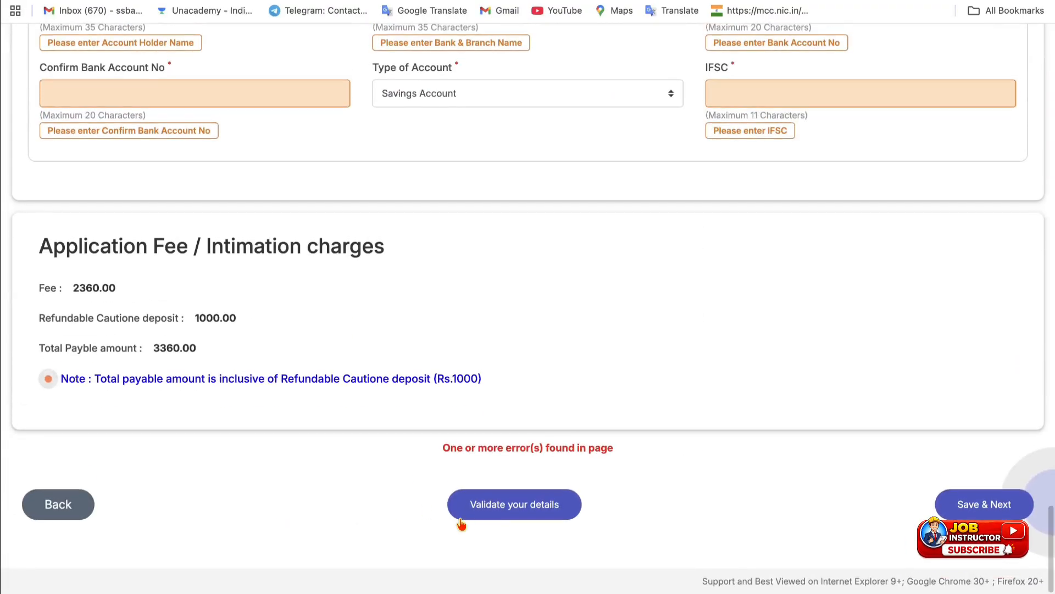
scroll(466, 522, "up", 2)
scroll(466, 522, "up", 4)
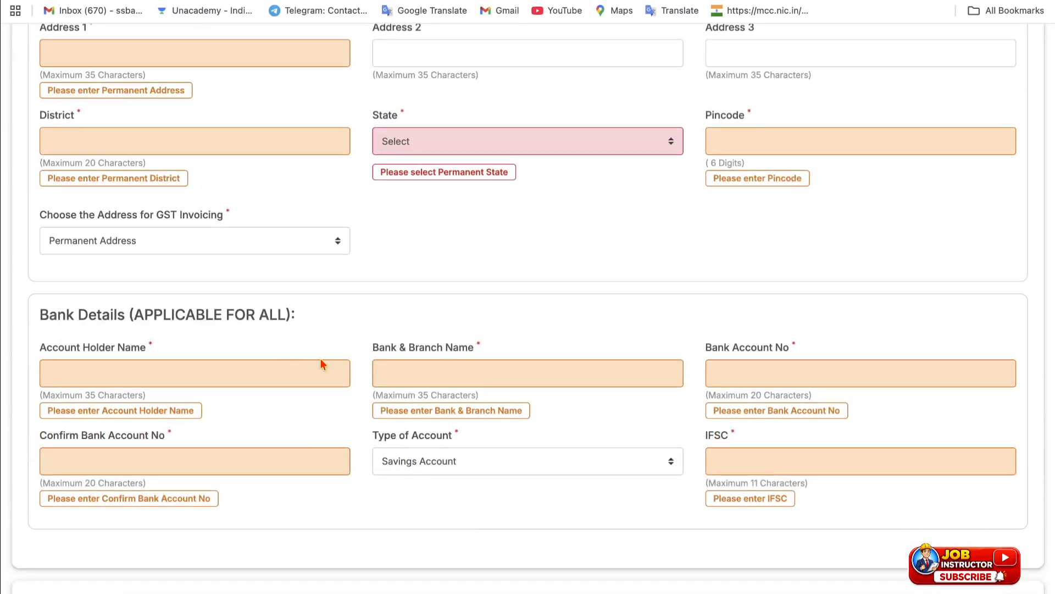
scroll(383, 369, "down", 6)
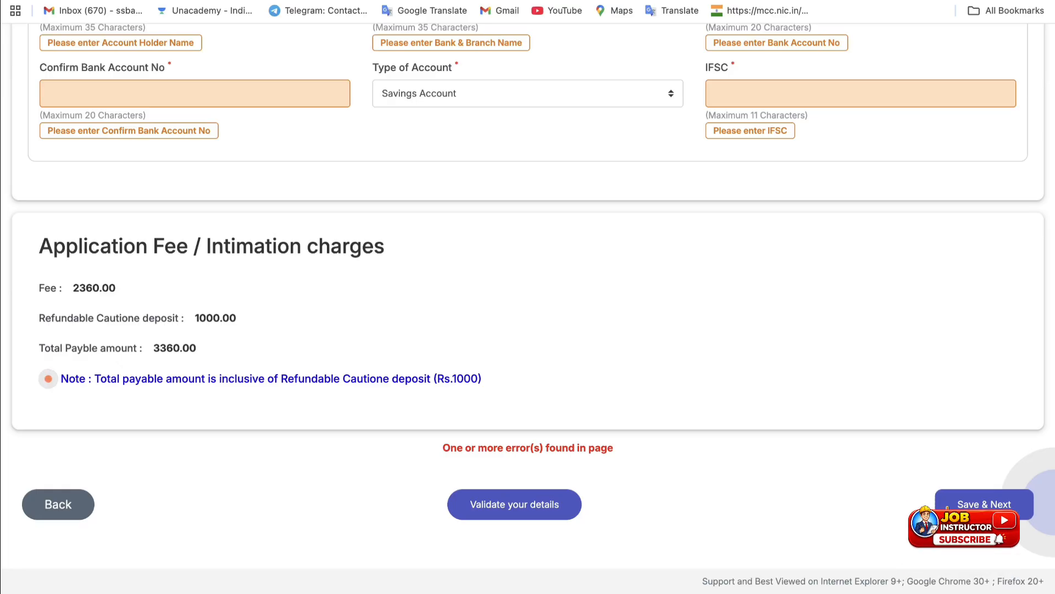
left_click(948, 512)
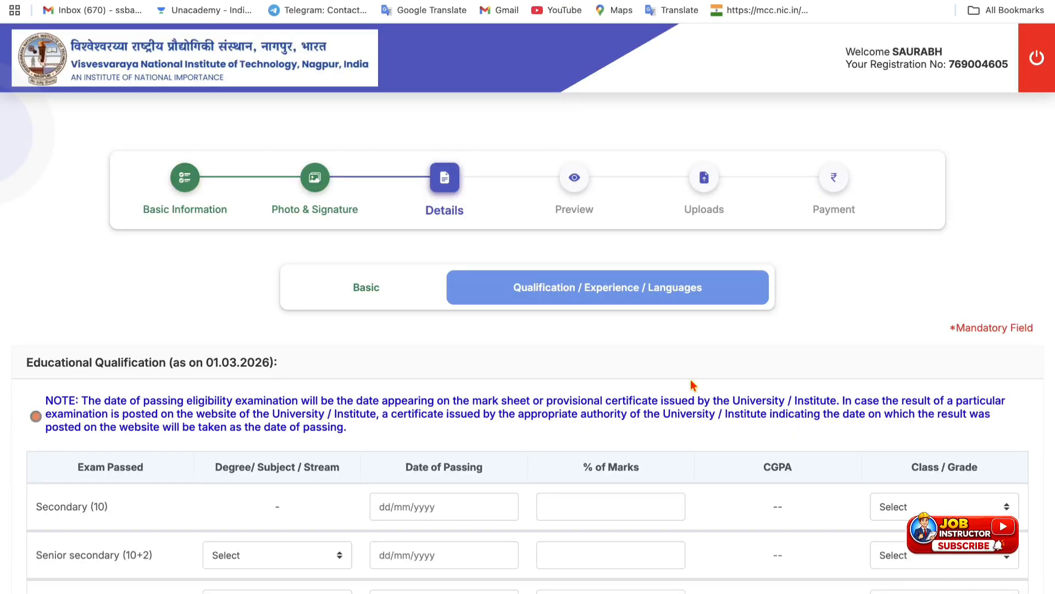
Set the class of the Secondary (10) exam to First Class in the Educational Qualification table
scroll(434, 418, "down", 4)
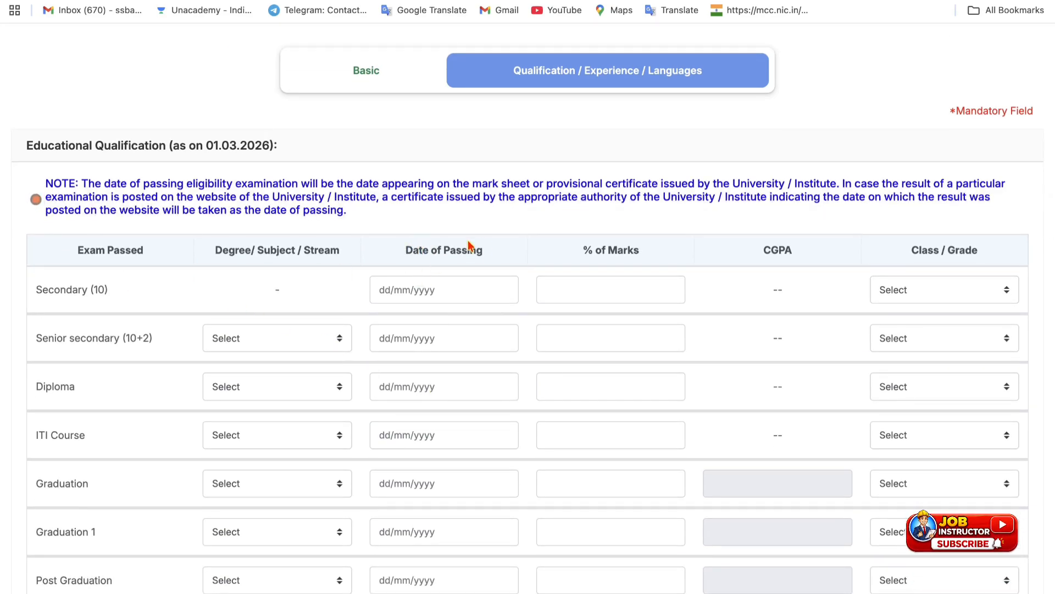
left_click(432, 292)
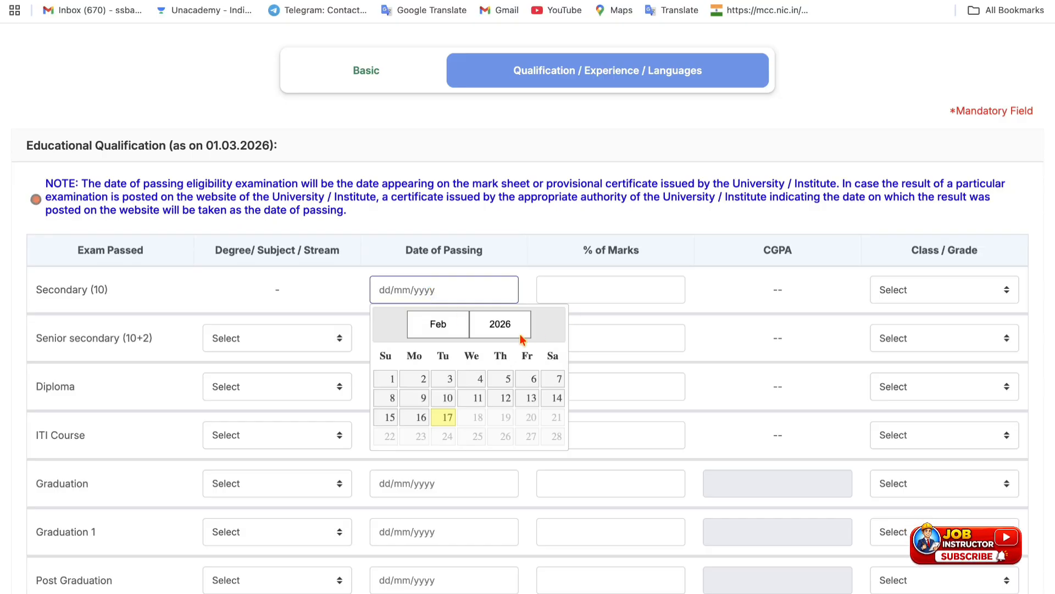
left_click(539, 251)
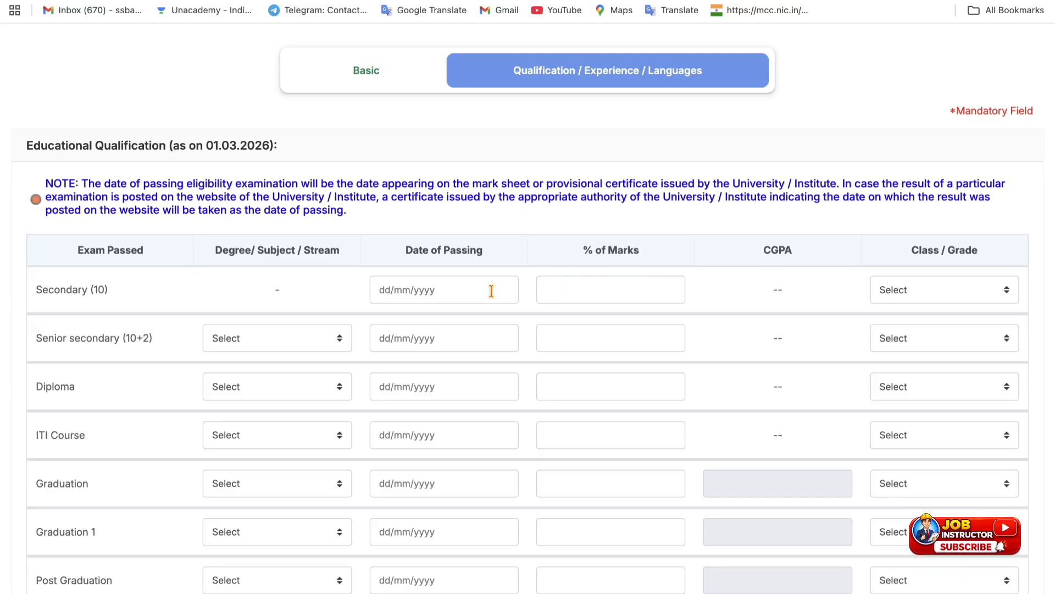
left_click(926, 295)
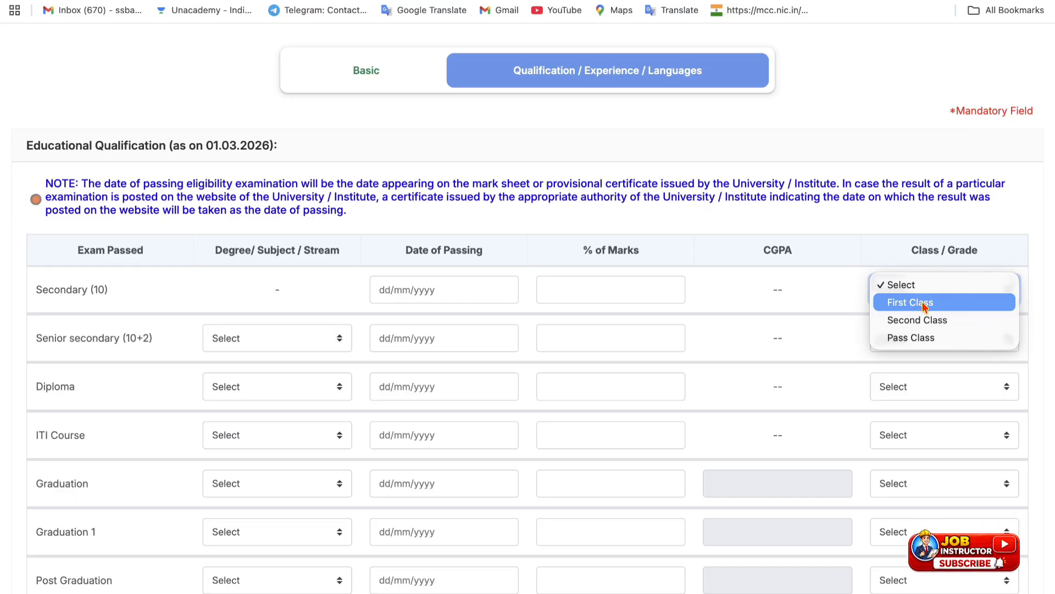
left_click(925, 303)
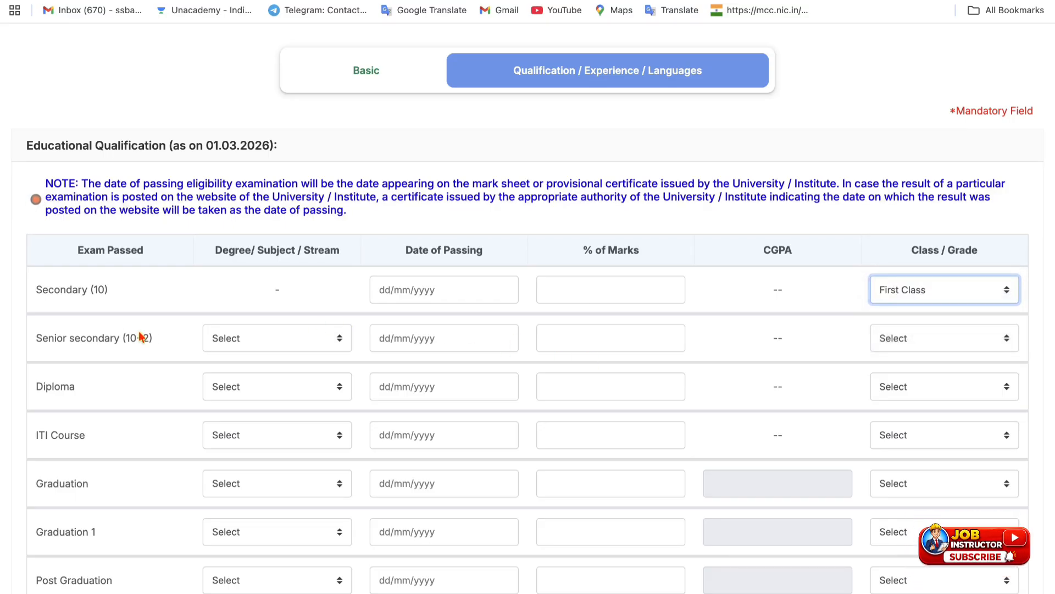
Set the Senior secondary (10+2) stream to Arts and its class to First Class
left_click(44, 342)
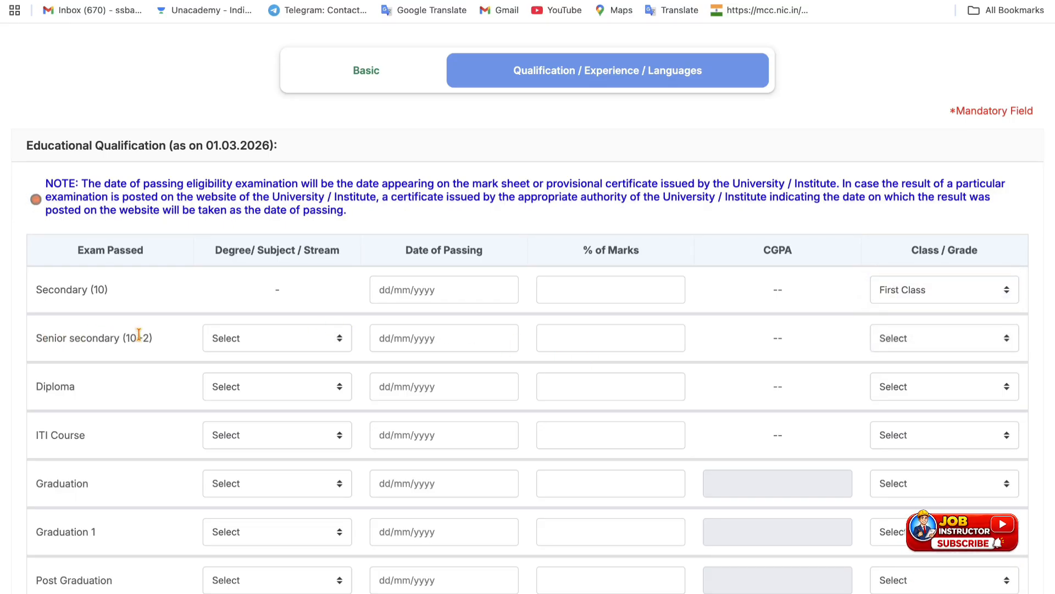
left_click(230, 346)
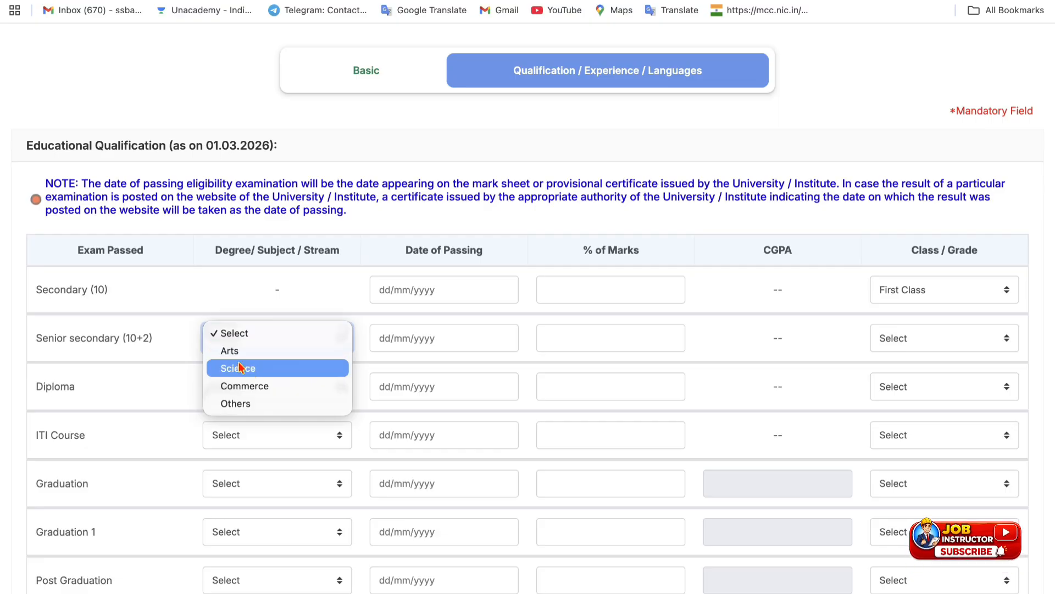
left_click(229, 350)
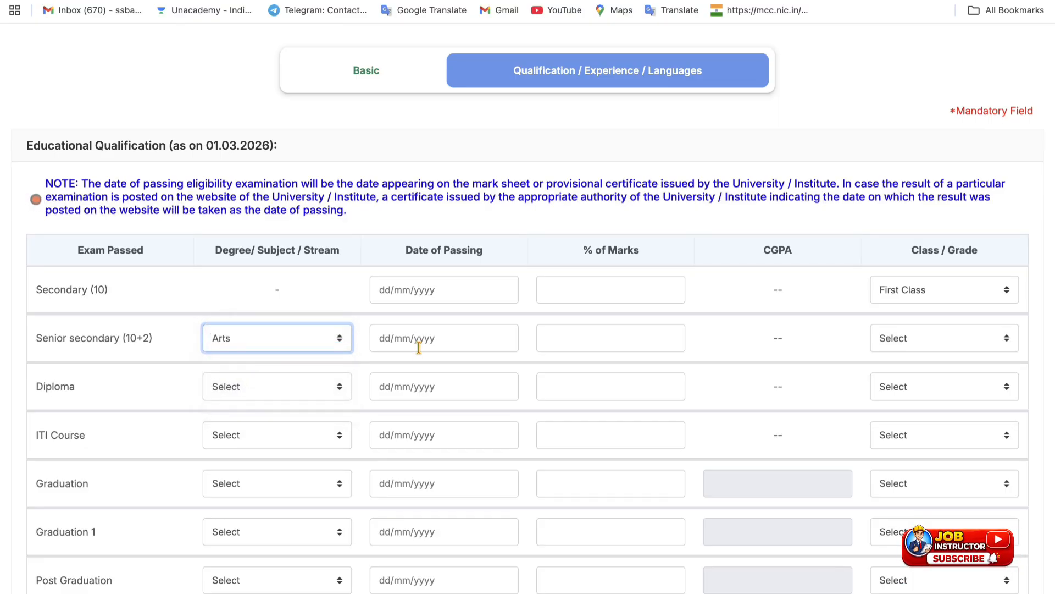
left_click(889, 333)
left_click(889, 353)
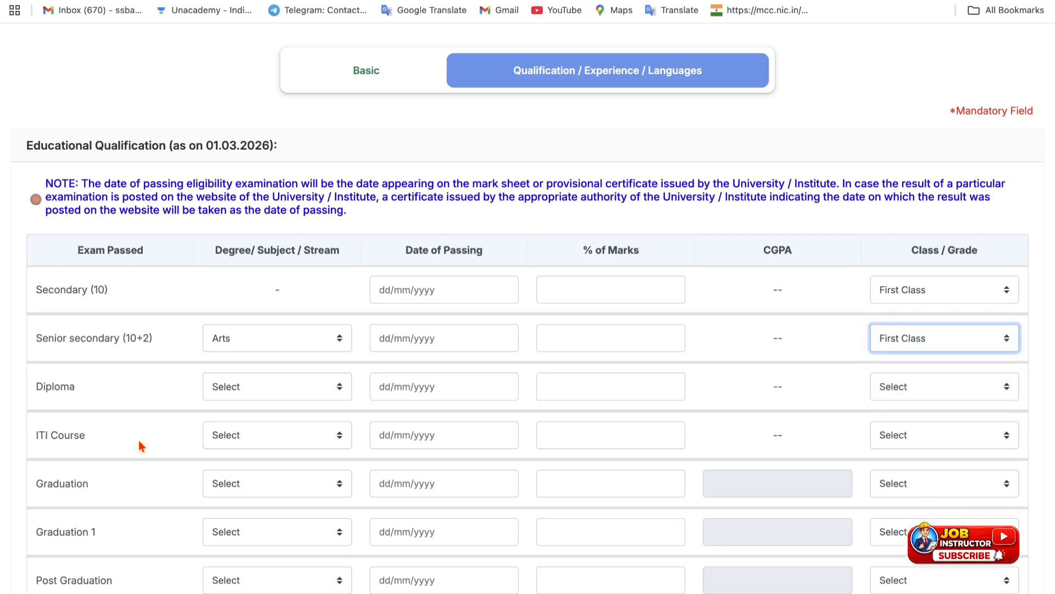
Look up the Office / Lab Attendant educational qualifications in the recruitment notice and return to the application form
scroll(140, 448, "down", 2)
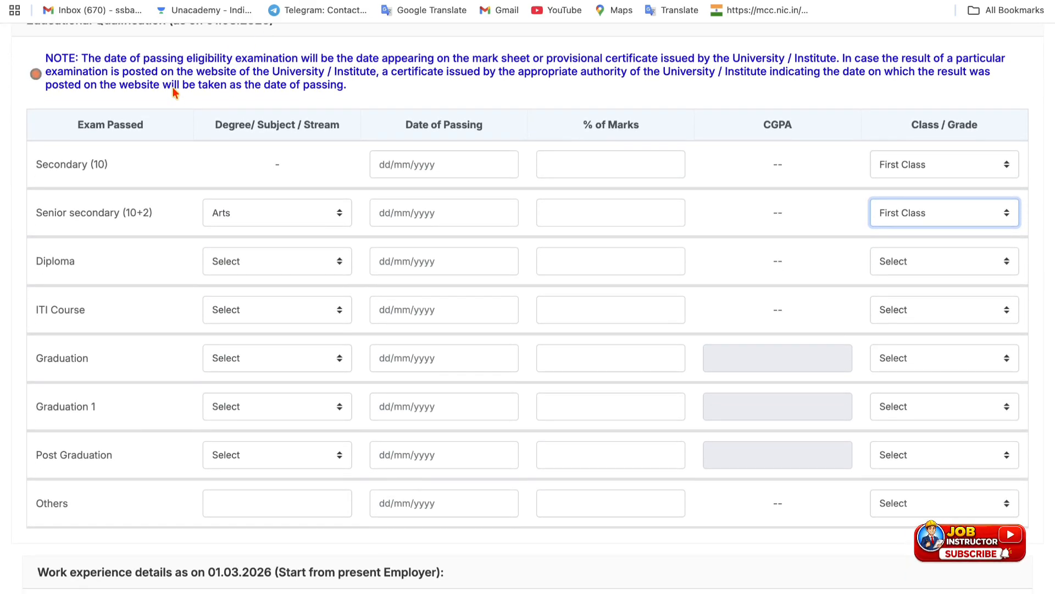
scroll(176, 93, "up", 6)
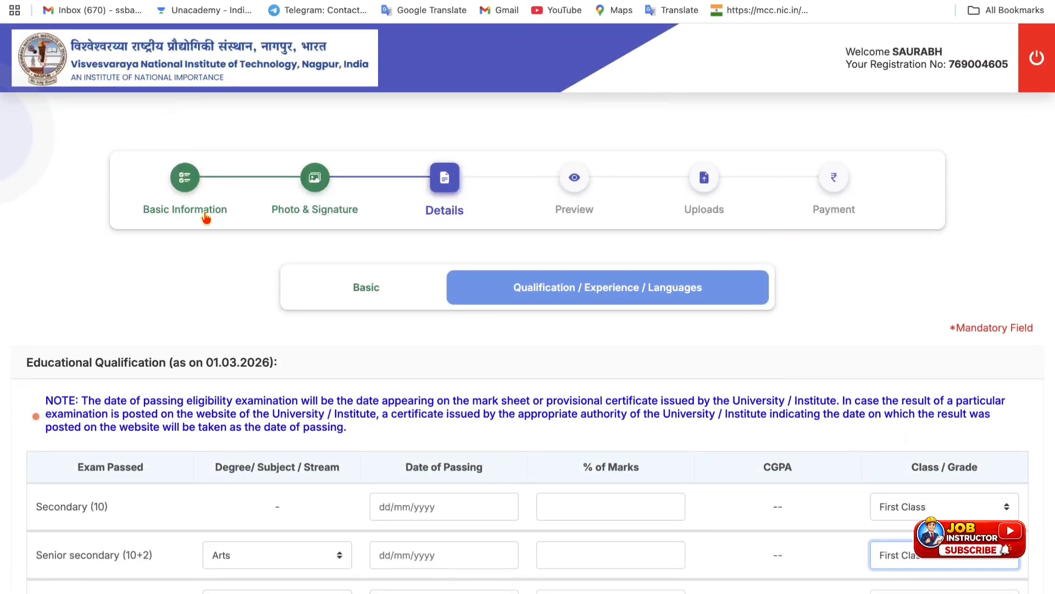
left_click(297, 1)
scroll(346, 233, "up", 2)
scroll(345, 234, "down", 4)
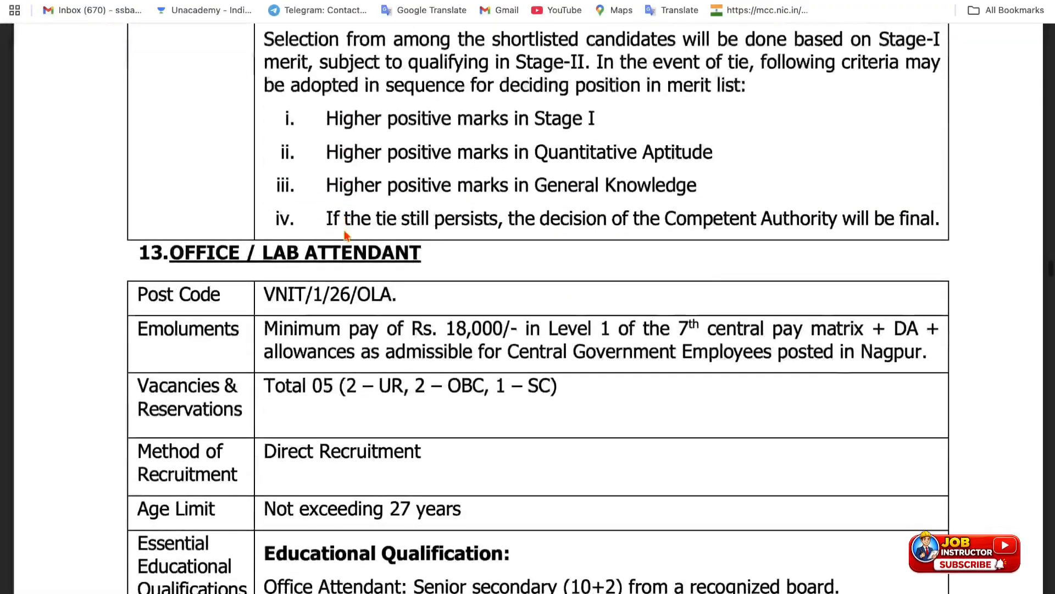
scroll(393, 300, "down", 3)
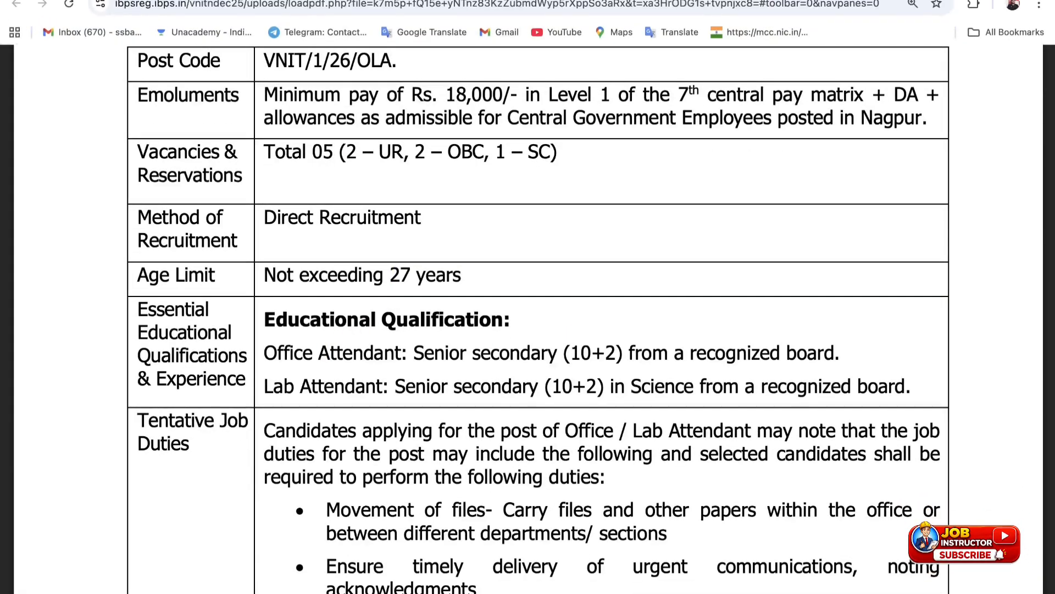
left_click(461, 1)
In the work experience details, answer No to presently working and set the employment type to Central Government/ Central Autonomous/ Statutory Body- Temporary
scroll(503, 379, "down", 3)
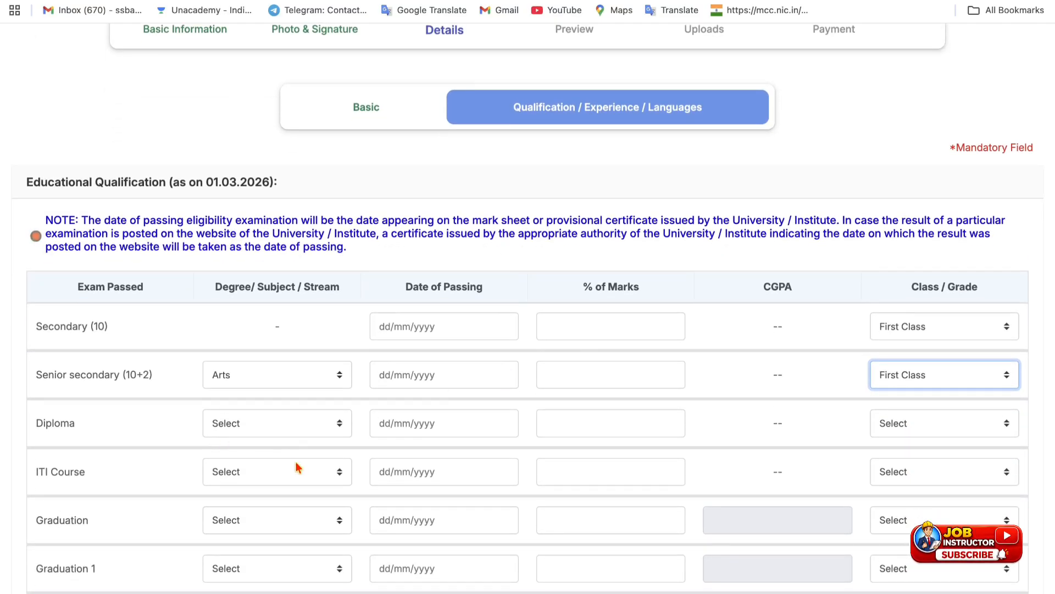
scroll(297, 467, "down", 2)
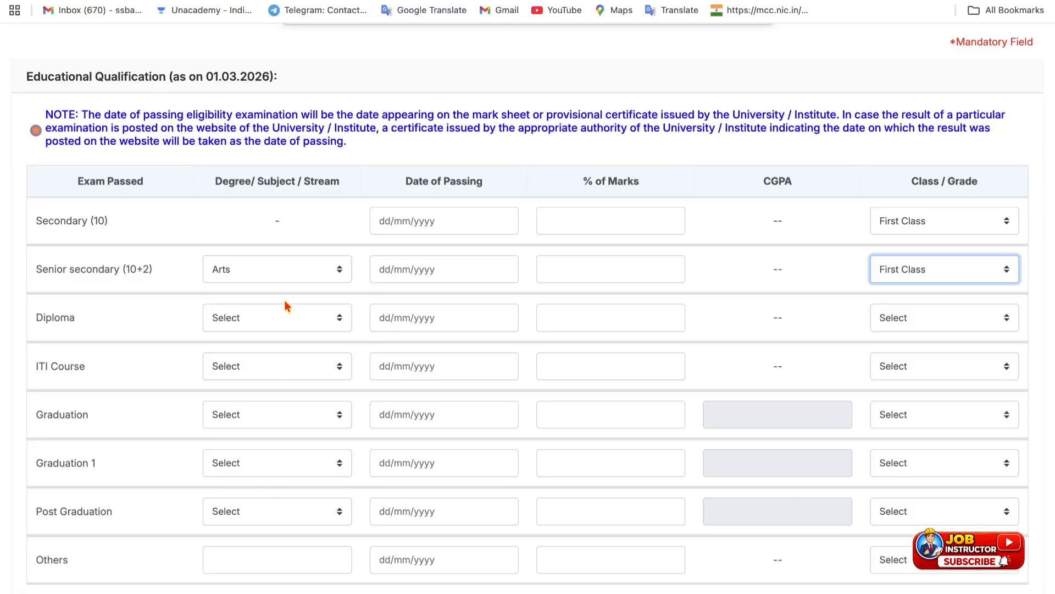
scroll(285, 457, "down", 6)
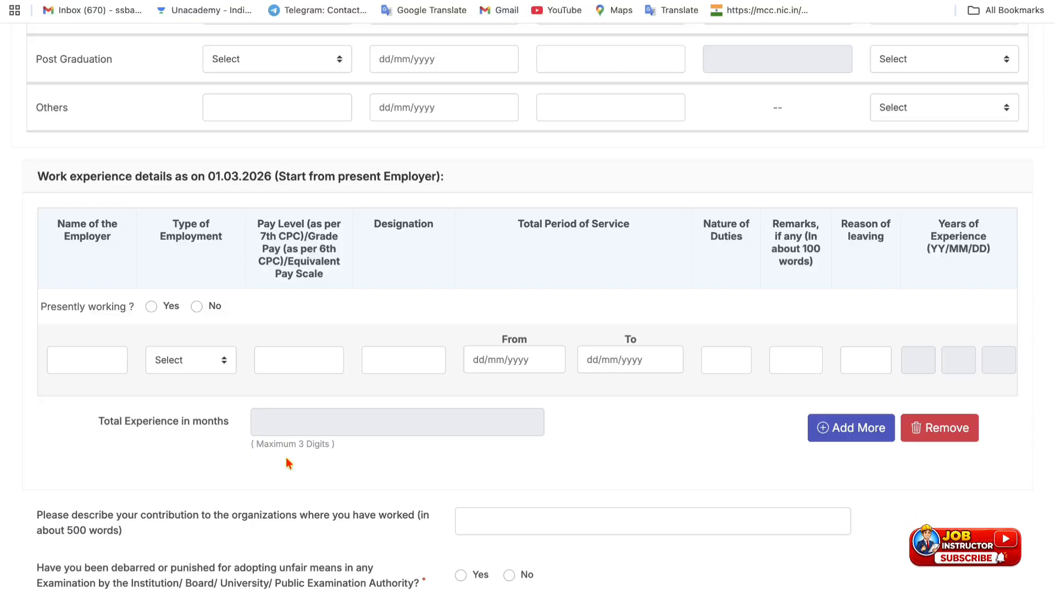
scroll(286, 456, "up", 6)
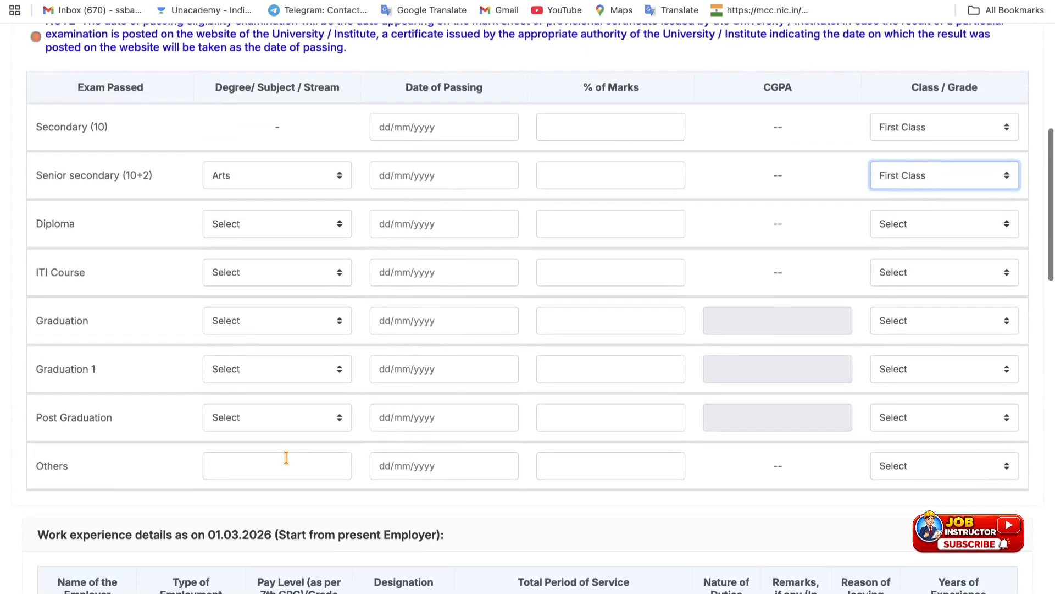
scroll(285, 456, "down", 5)
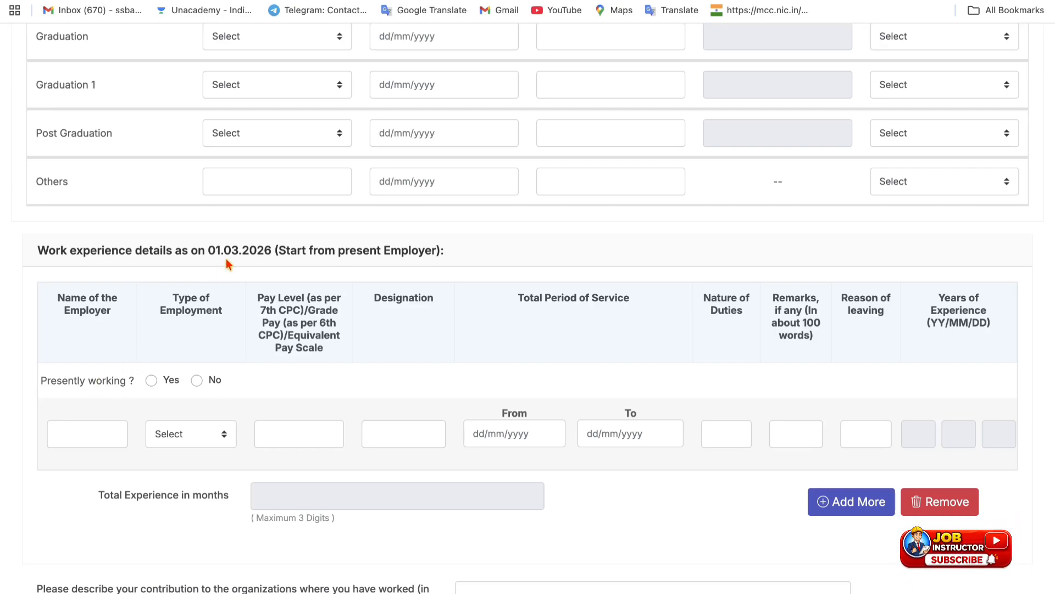
left_click(151, 383)
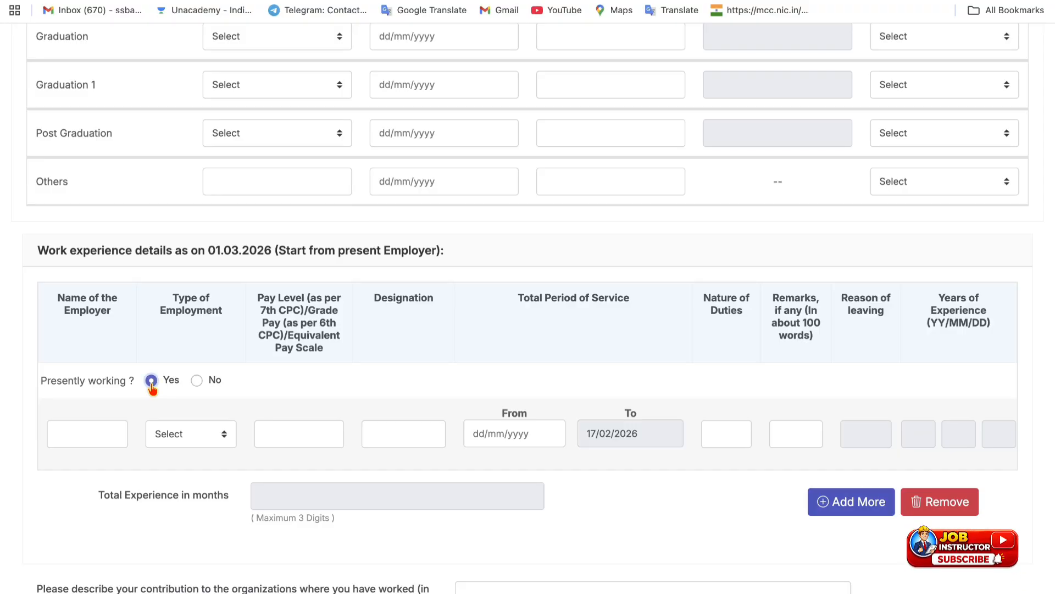
left_click(199, 383)
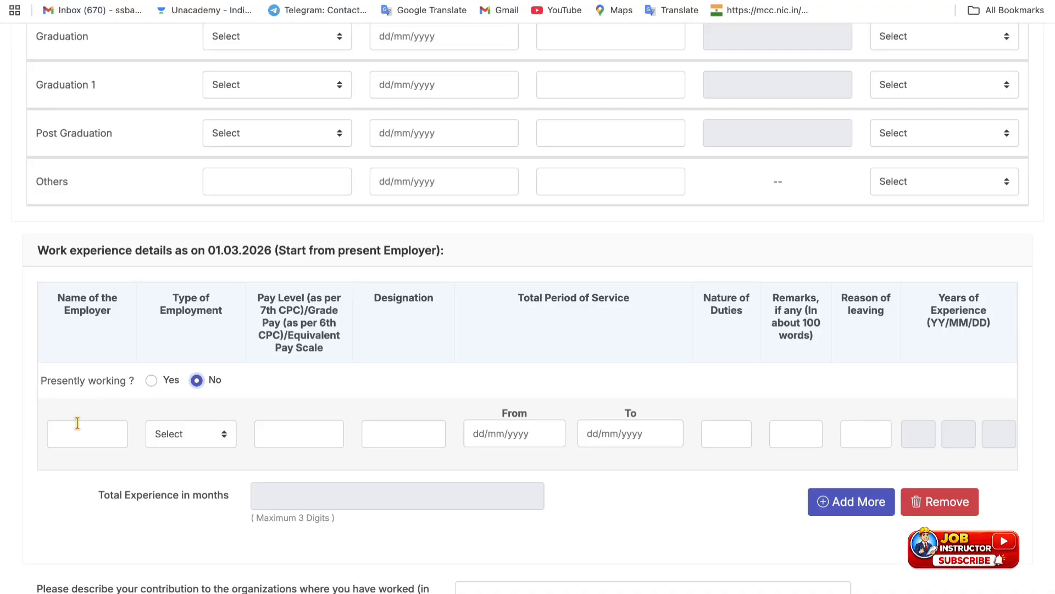
left_click(223, 446)
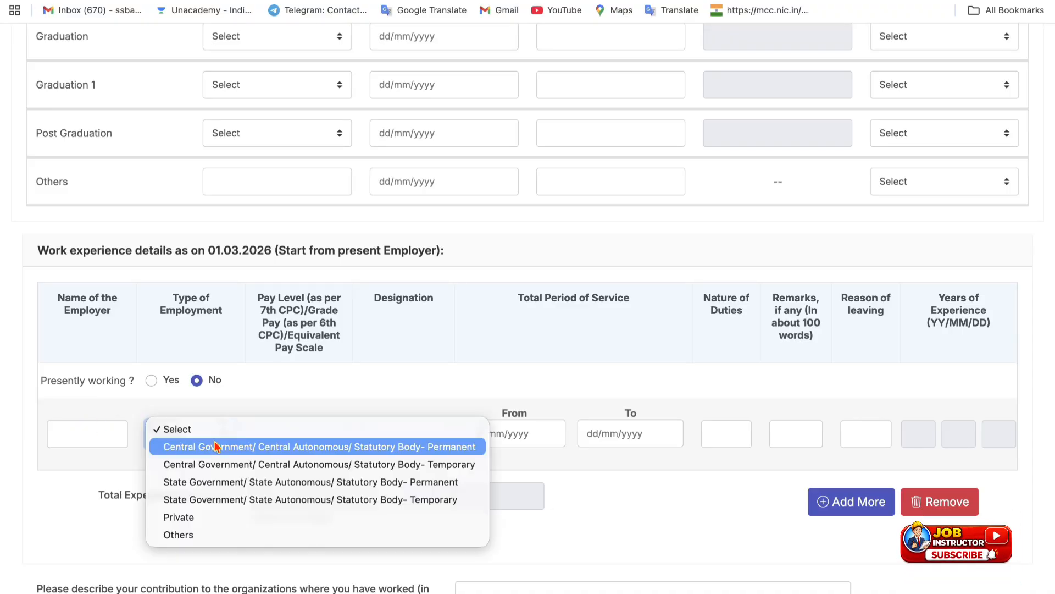
left_click(198, 464)
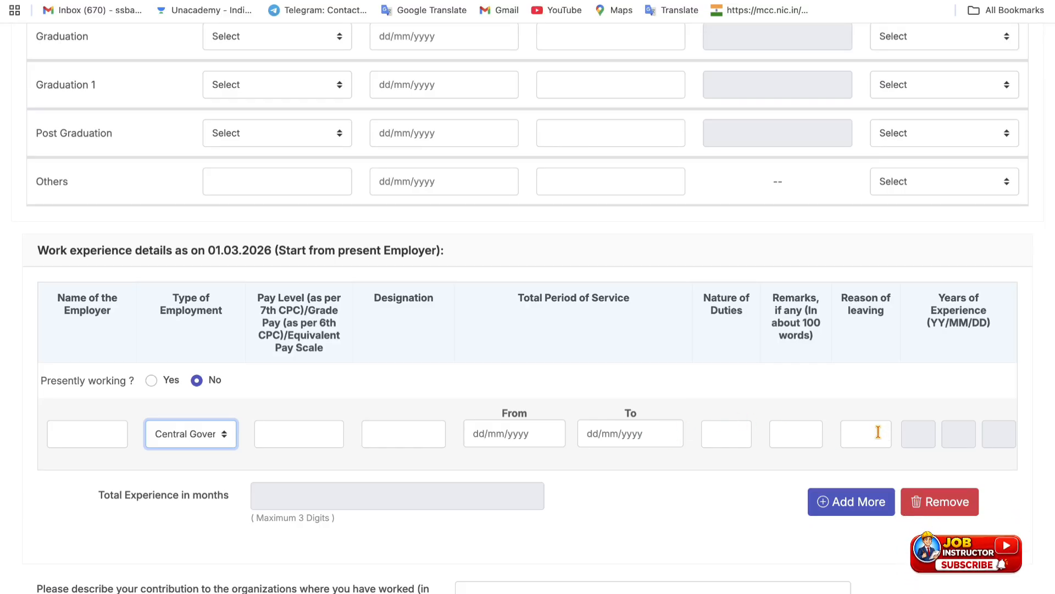
Answer No to the question about being debarred or punished for adopting unfair means in any examination
scroll(758, 448, "down", 4)
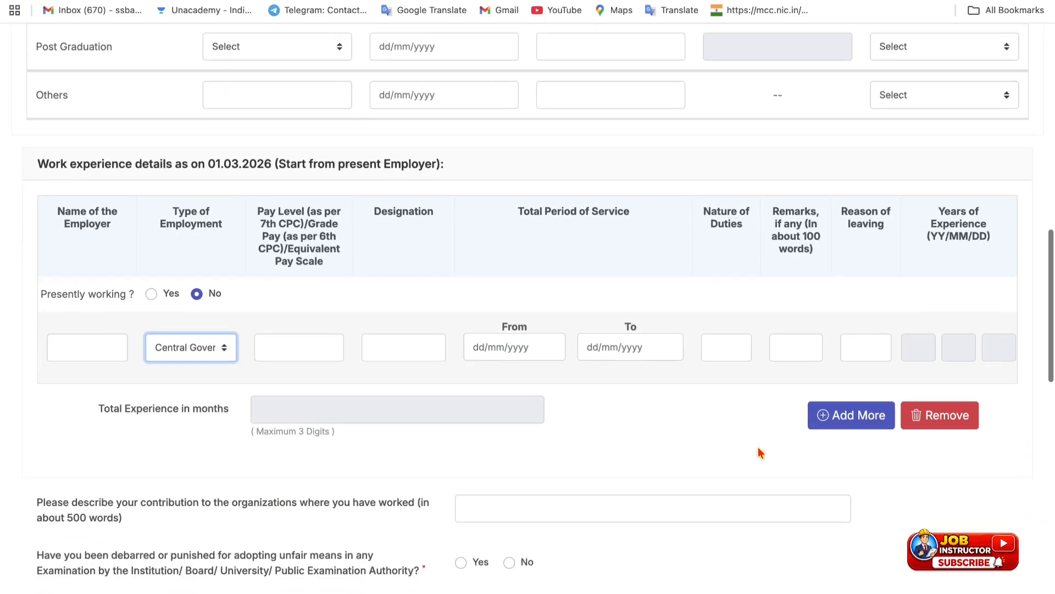
scroll(757, 447, "down", 1)
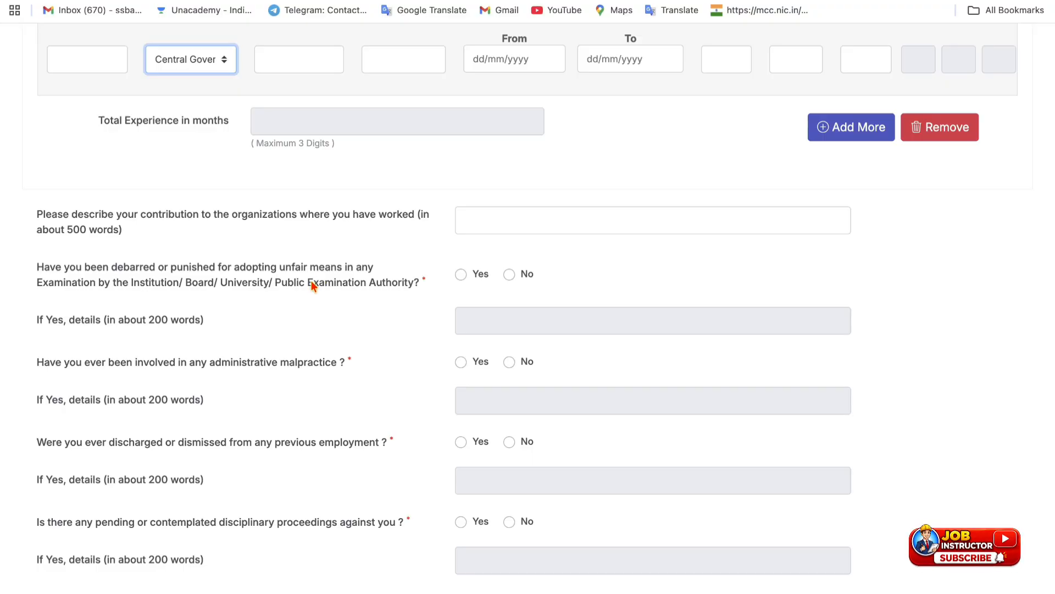
left_click(461, 274)
left_click(508, 275)
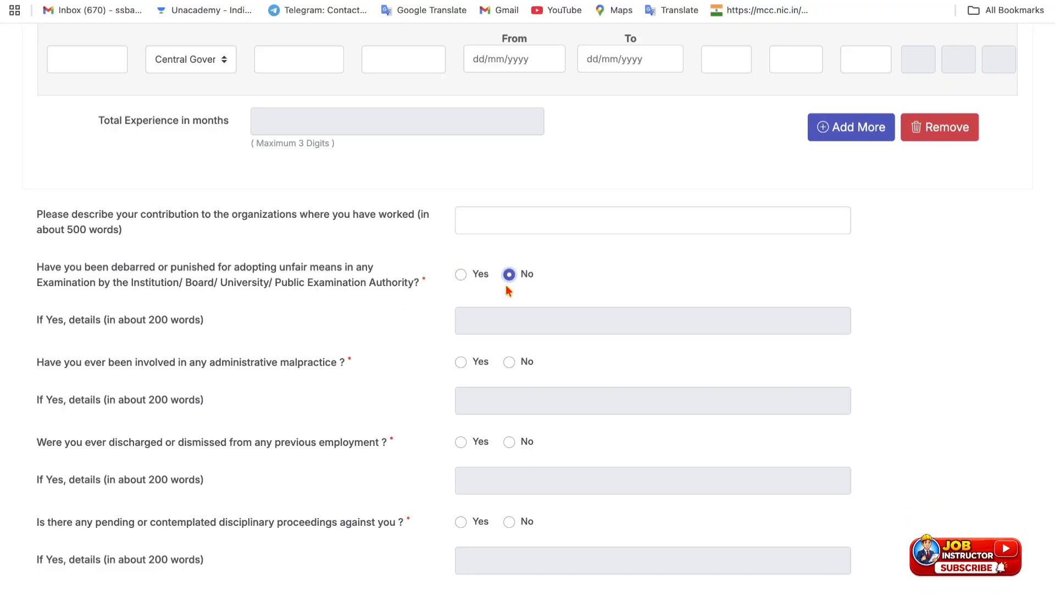
scroll(501, 314, "down", 2)
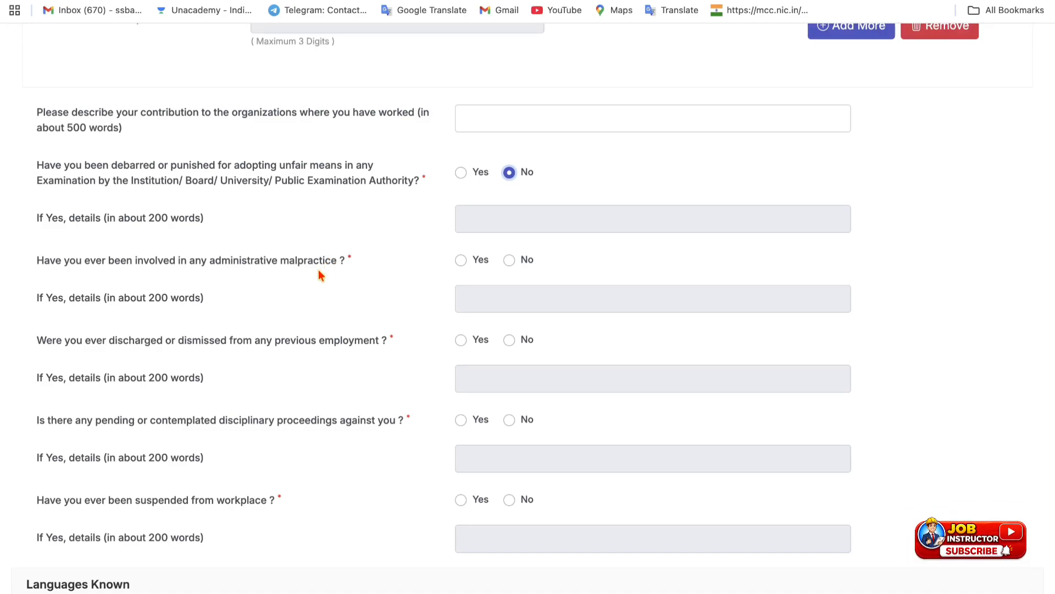
Answer No to the questions on administrative malpractice, discharge or dismissal, pending disciplinary proceedings and workplace suspension
left_click(519, 262)
scroll(249, 404, "down", 3)
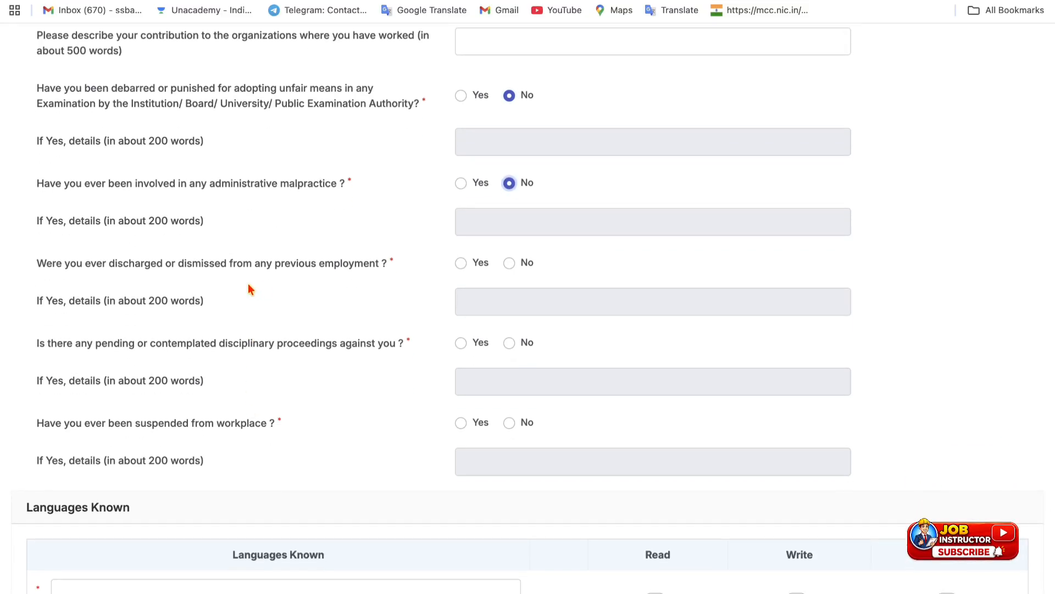
left_click(509, 268)
scroll(510, 268, "down", 2)
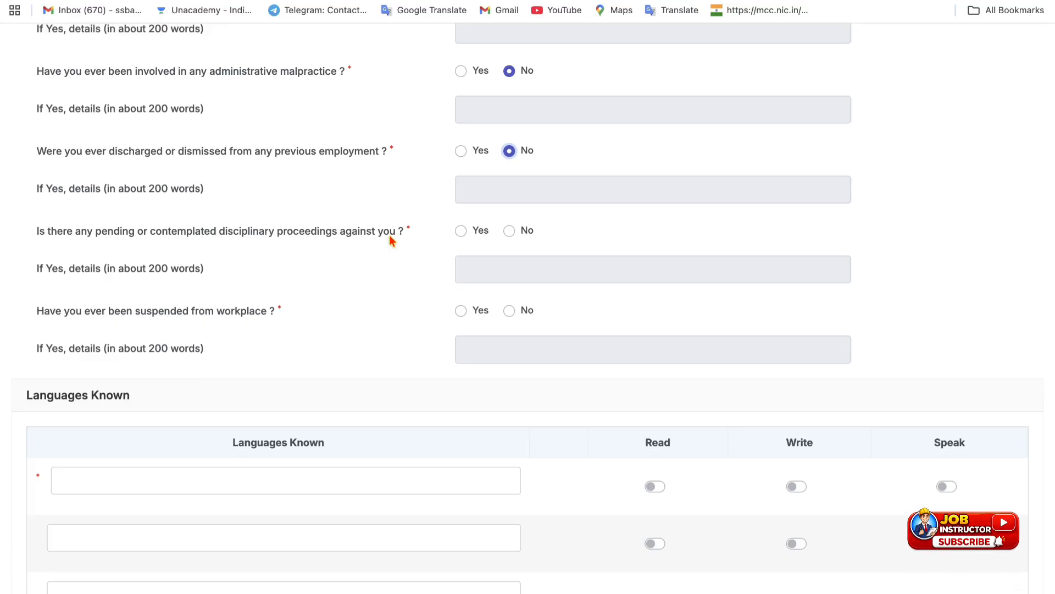
left_click(509, 231)
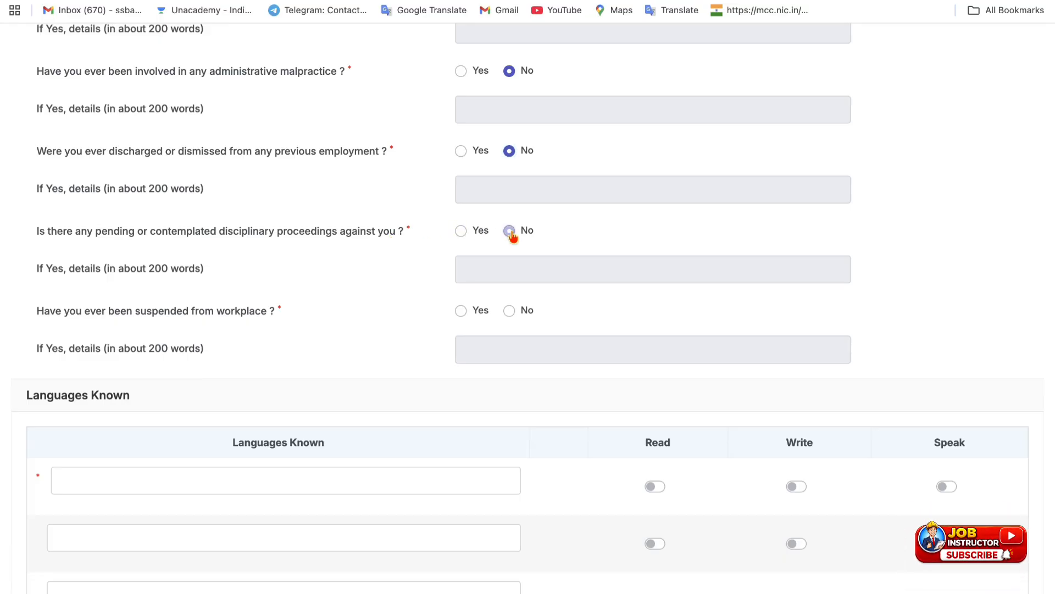
scroll(511, 236, "down", 2)
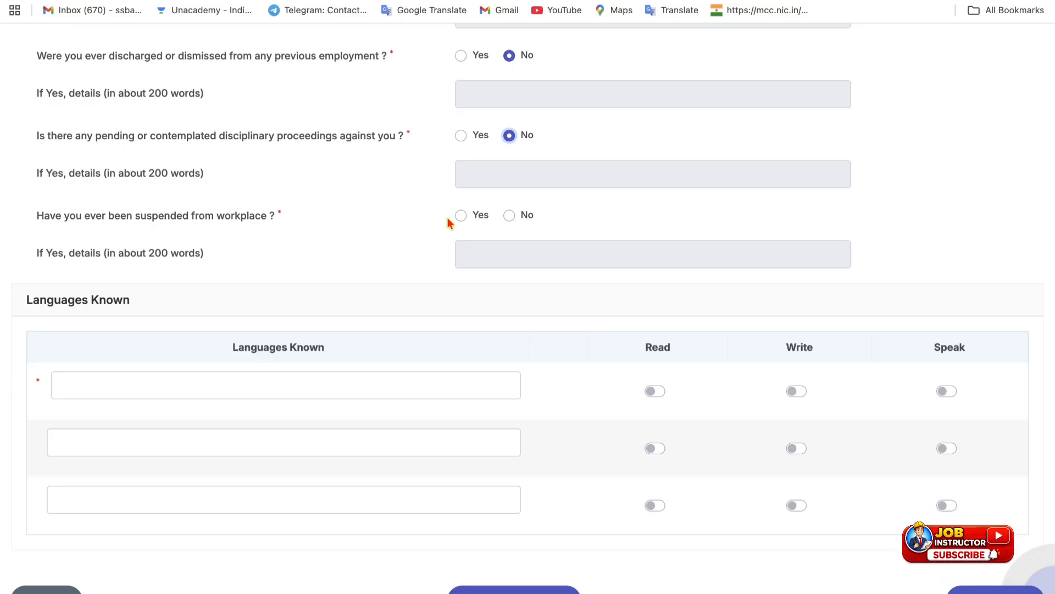
left_click(471, 217)
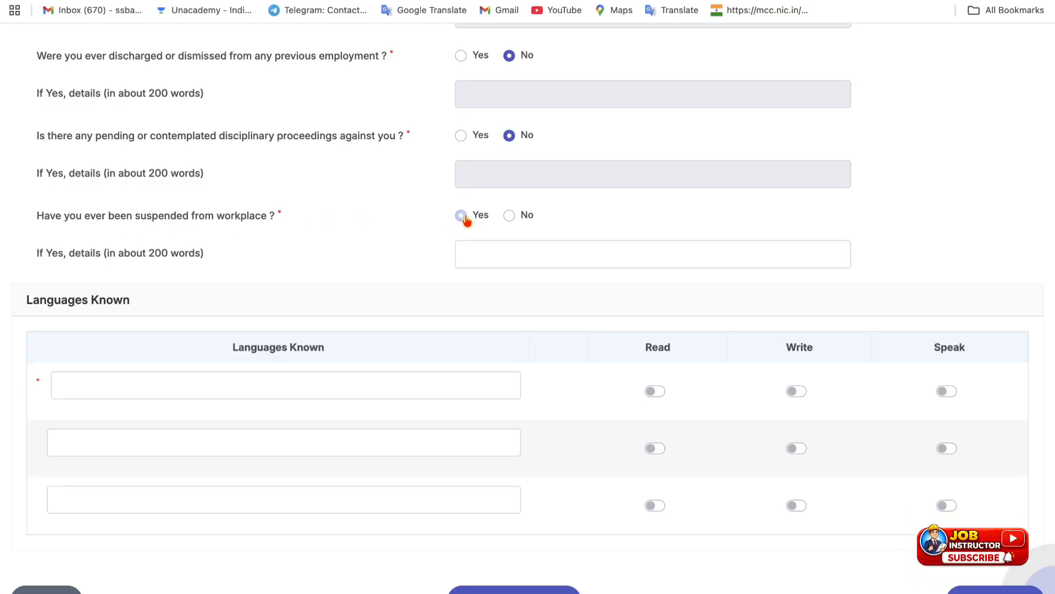
left_click(510, 215)
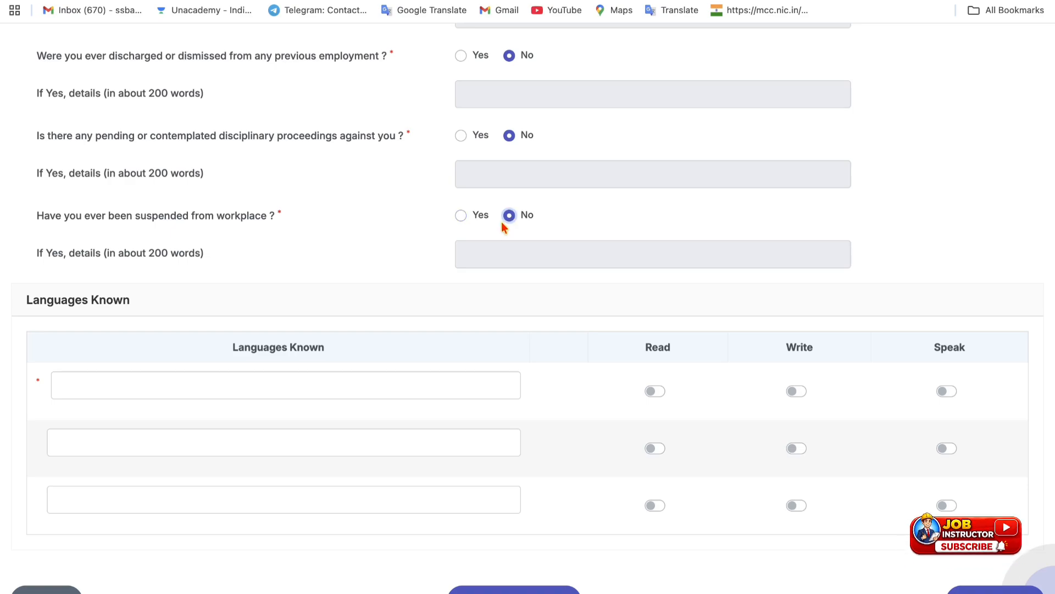
Add Hindi as the first known language with read, write and speak enabled, and proceed to the application preview
scroll(483, 242, "down", 2)
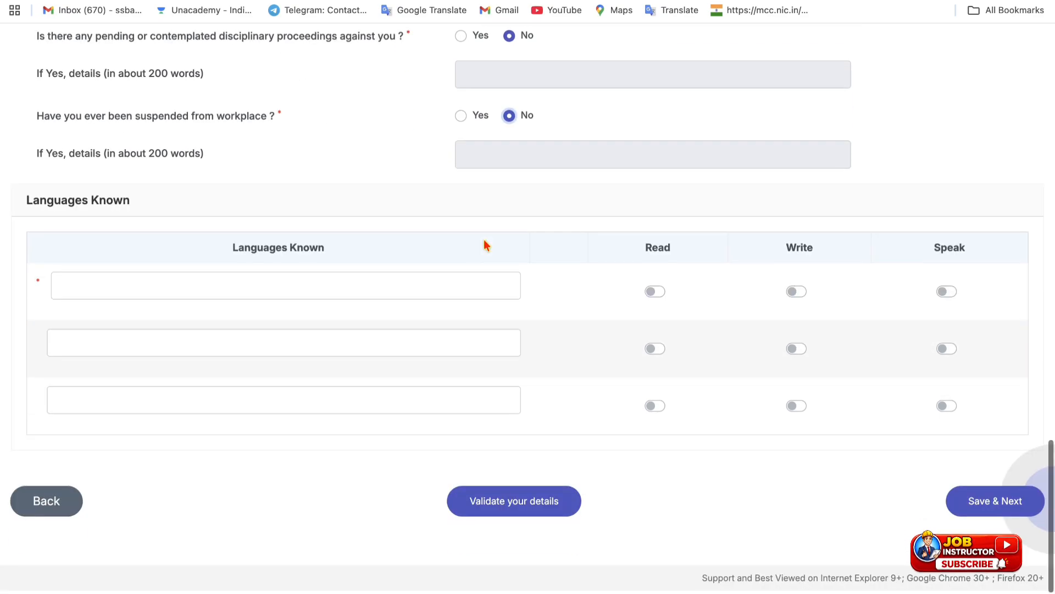
left_click(192, 283)
type("hindi")
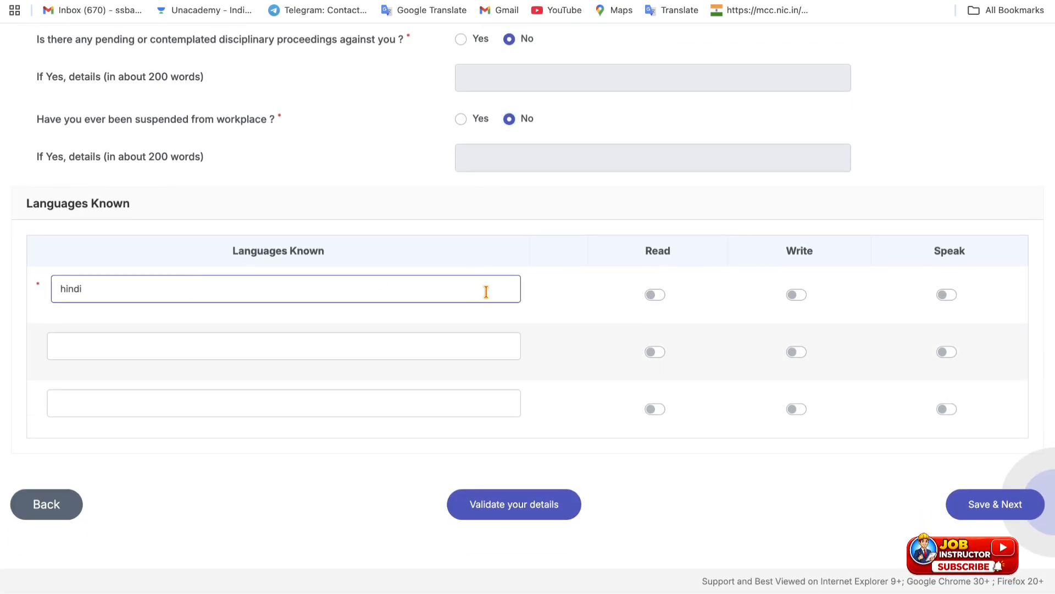
left_click(659, 303)
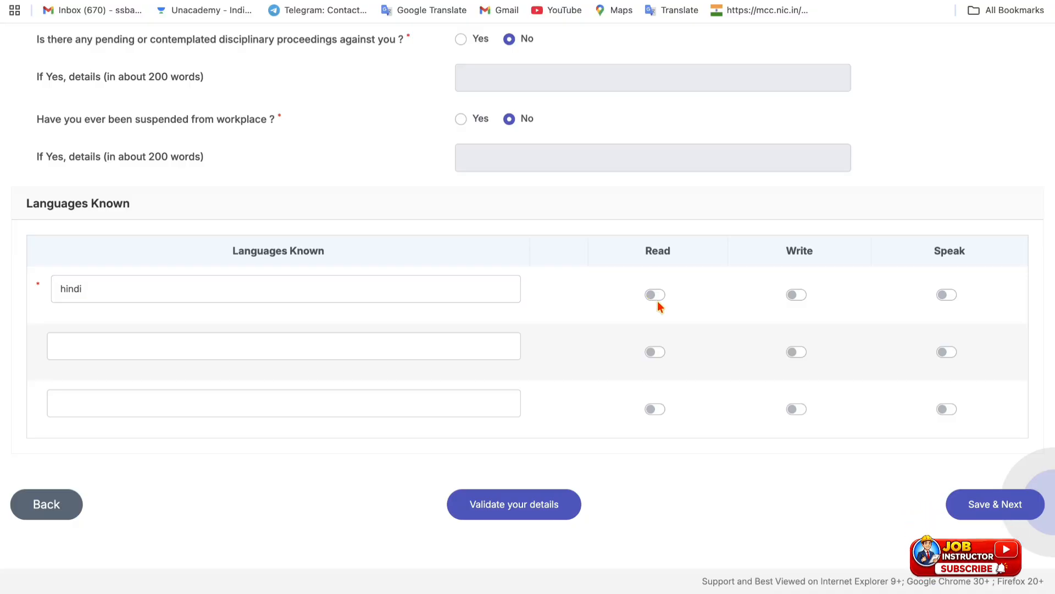
left_click(948, 296)
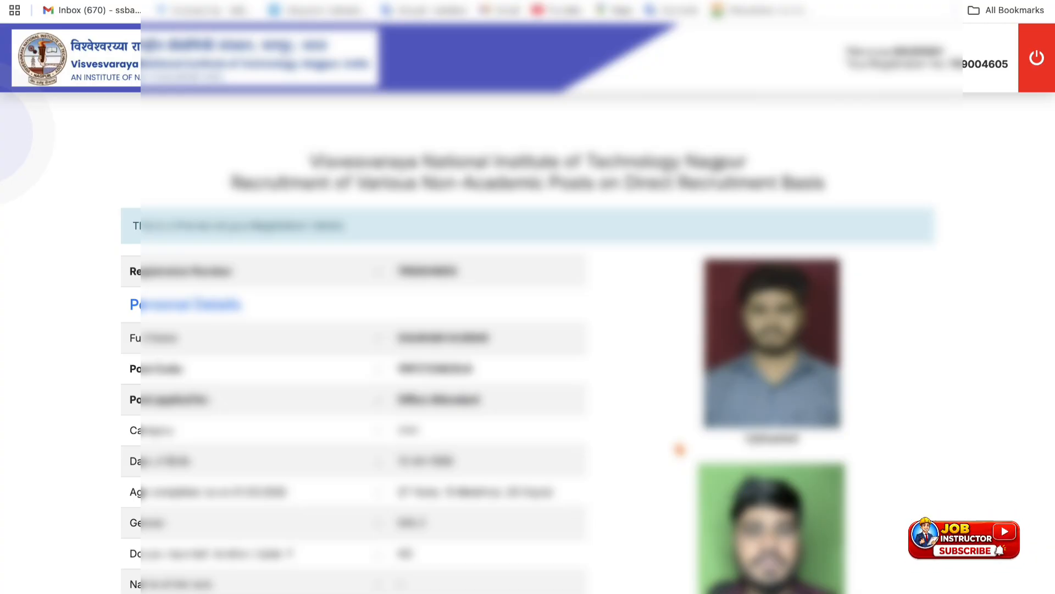
Review the application preview, agree to the declaration and complete the registration, accepting the confirmation
scroll(680, 449, "down", 15)
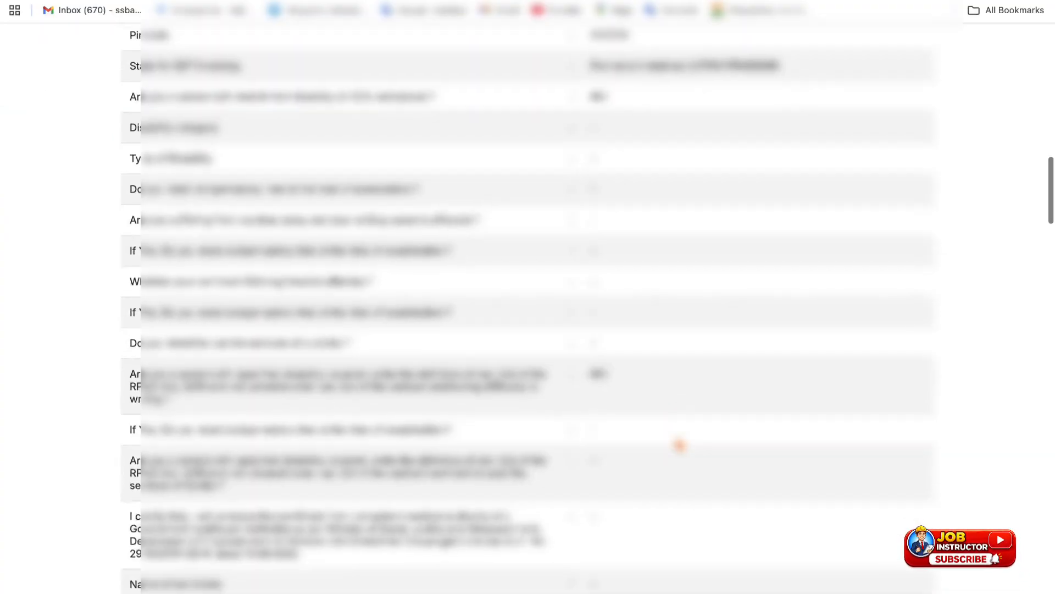
scroll(680, 445, "down", 15)
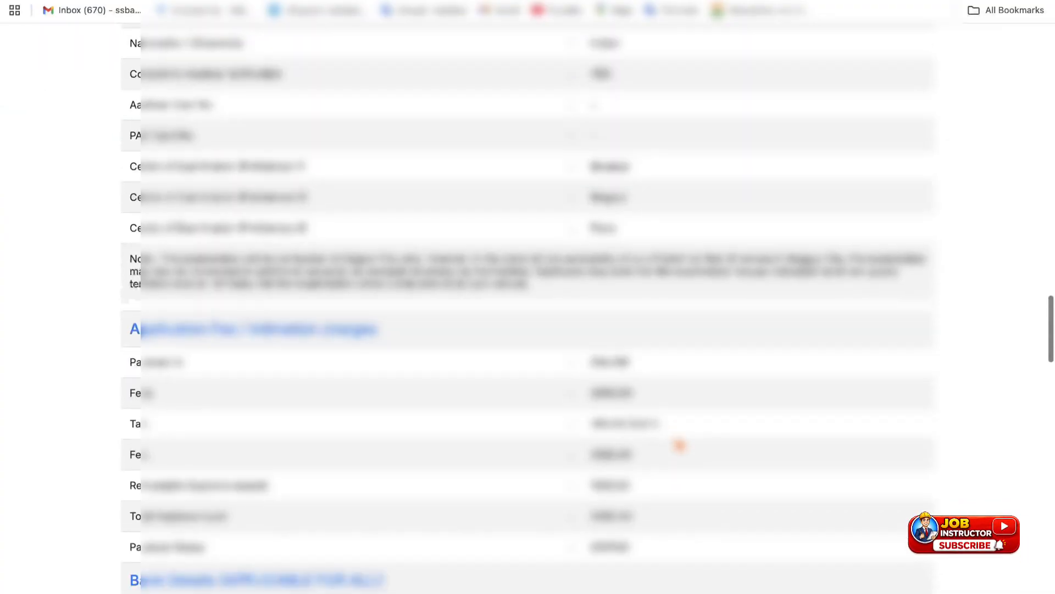
scroll(680, 446, "down", 15)
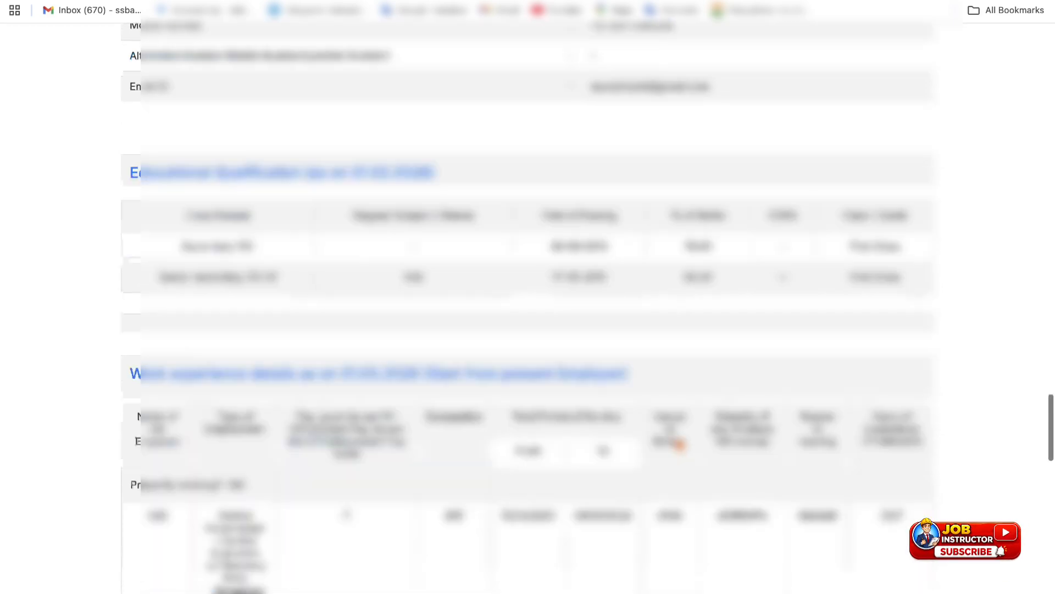
scroll(680, 444, "down", 15)
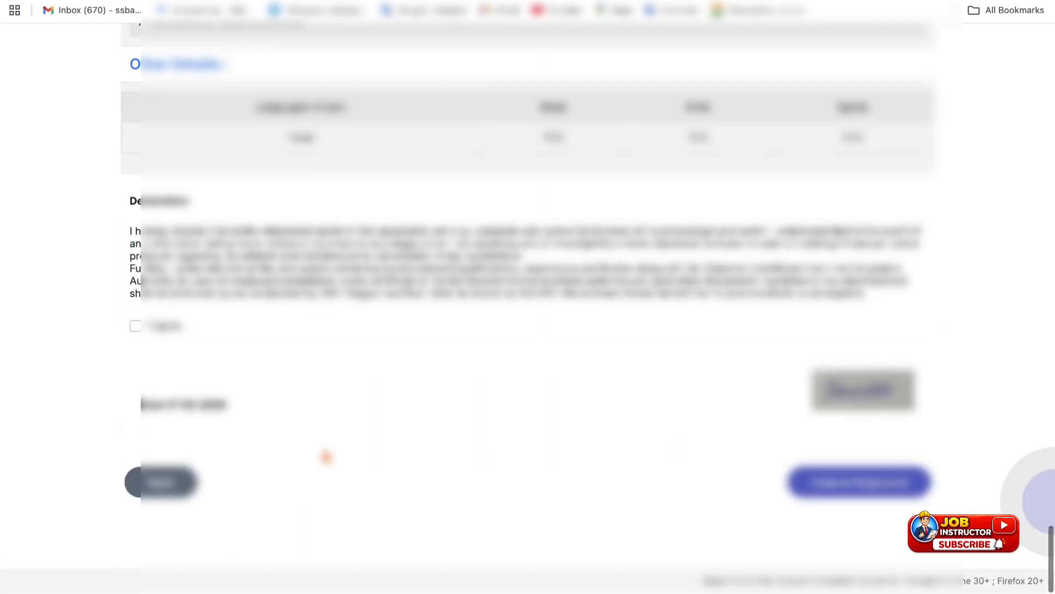
left_click(135, 326)
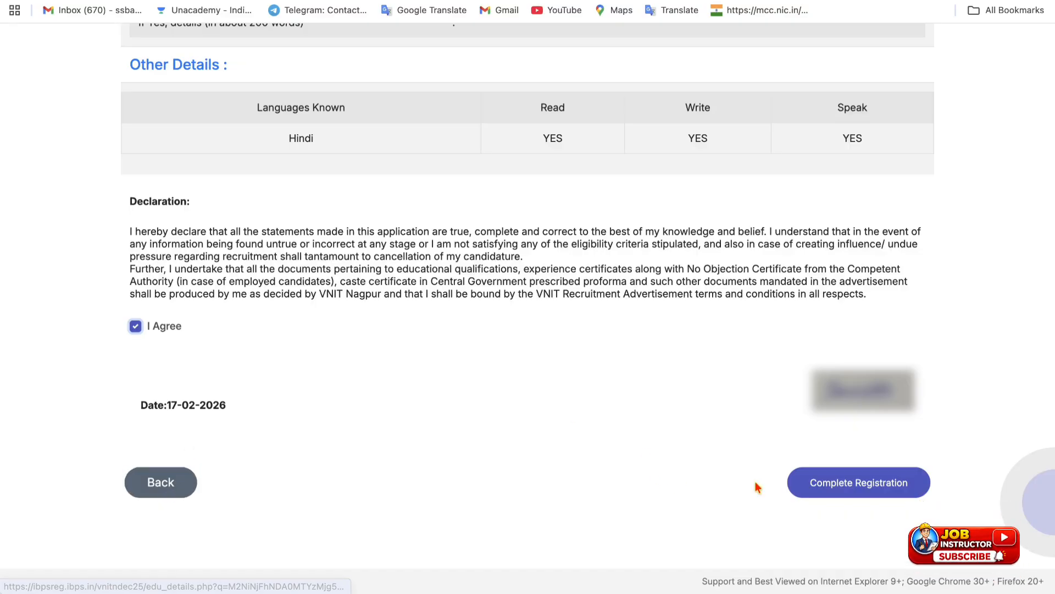
left_click(827, 481)
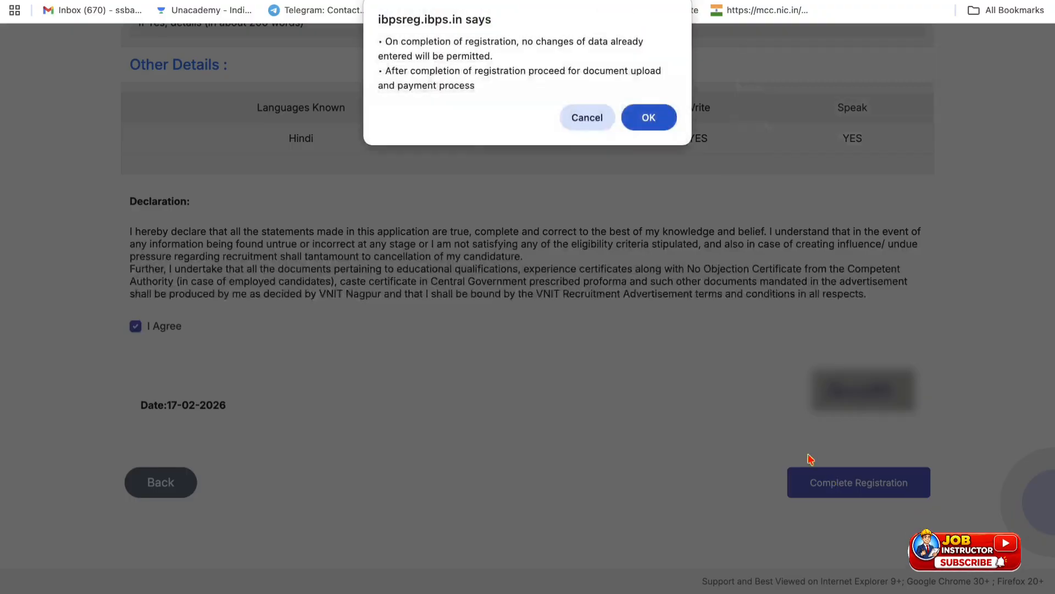
left_click(648, 117)
left_click(650, 72)
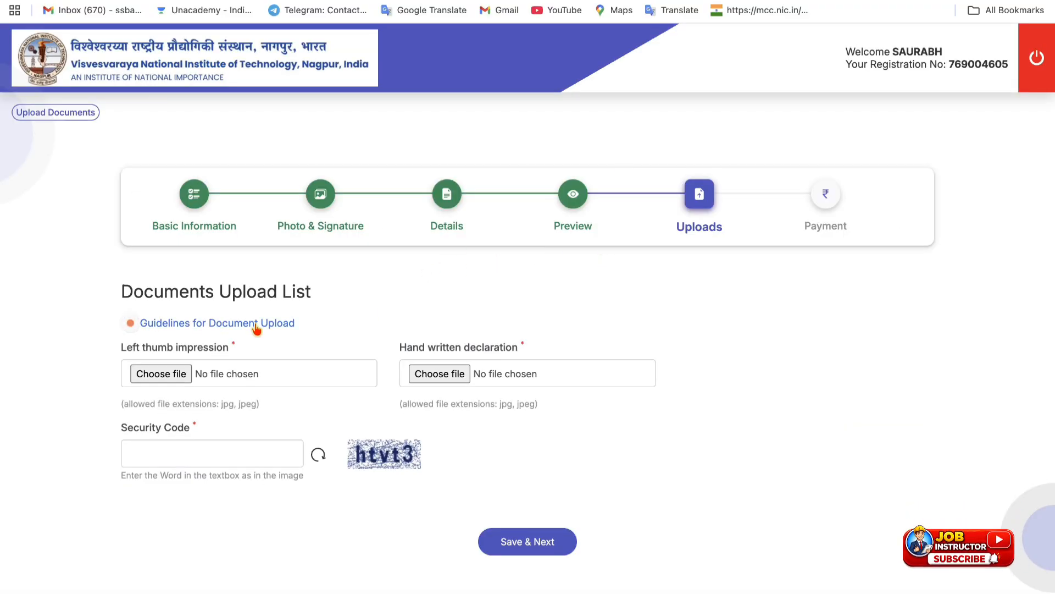
Check the required thumb impression and handwritten declaration uploads, and read the declaration text in the document upload guidelines
left_click_drag(147, 347, 203, 363)
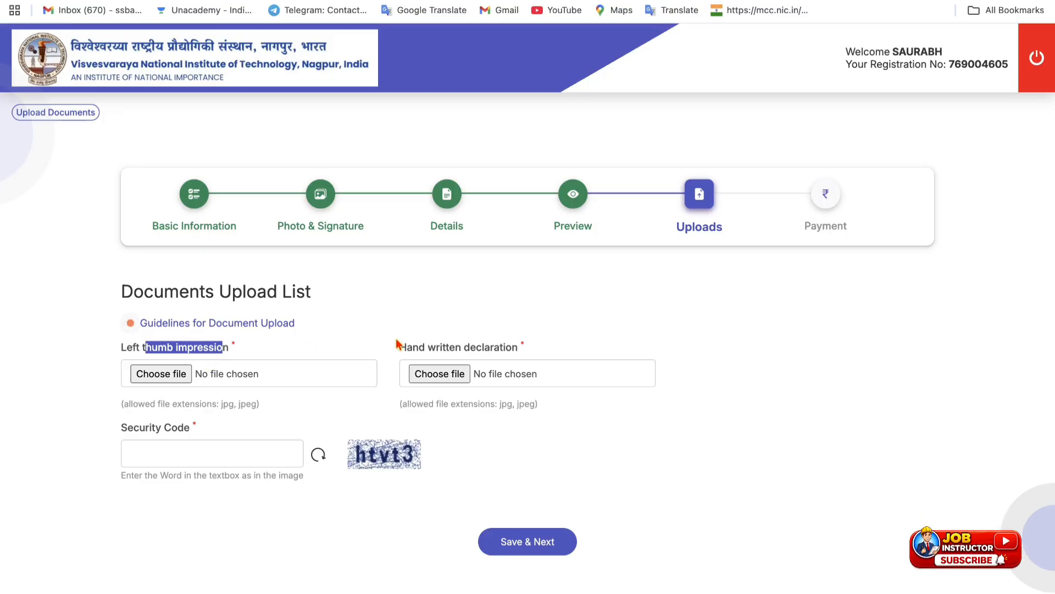
left_click_drag(407, 348, 521, 354)
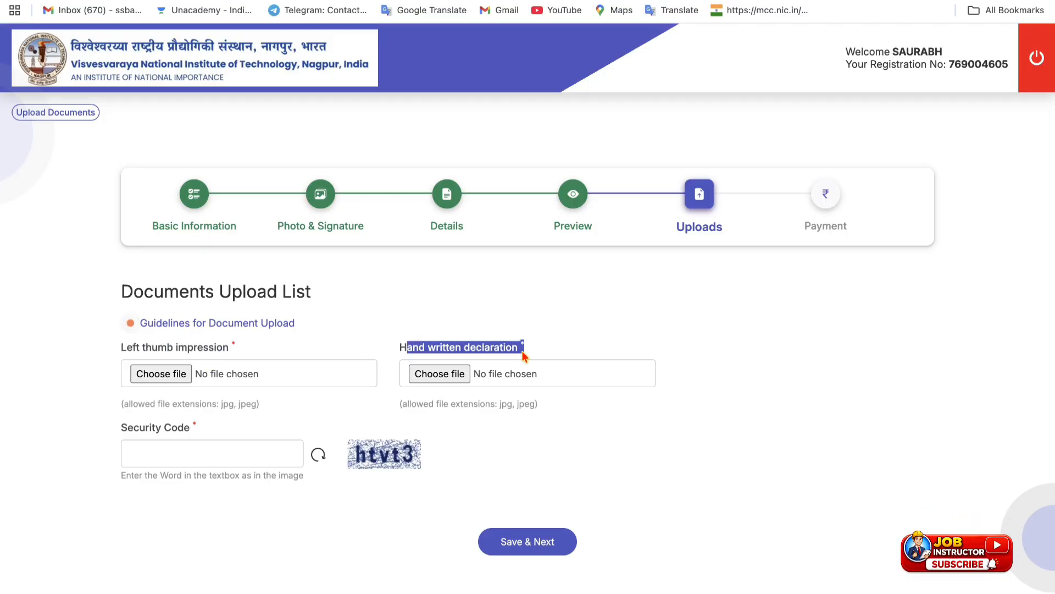
scroll(247, 523, "down", 1)
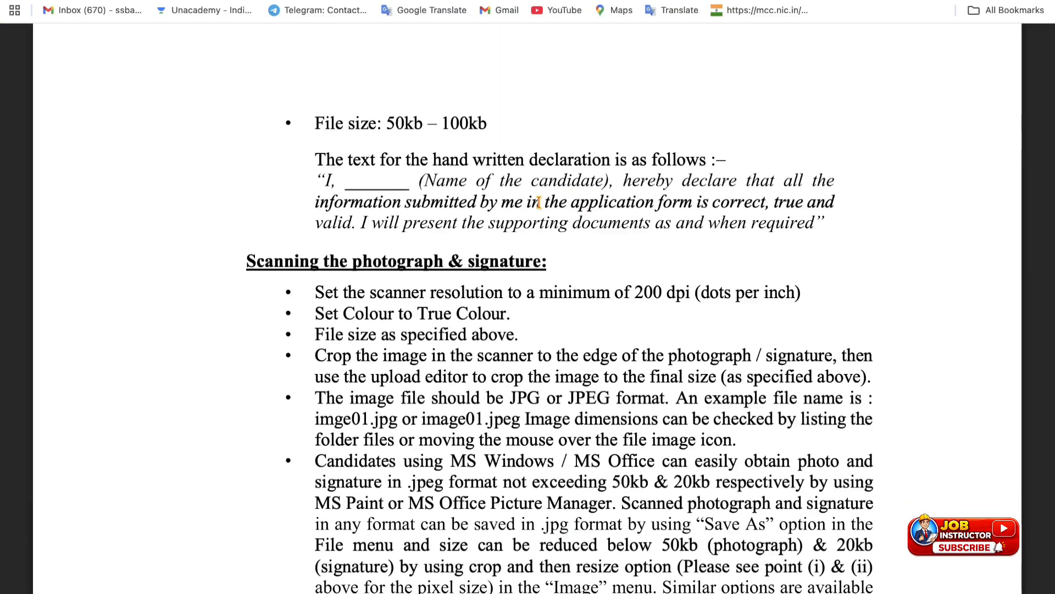
left_click_drag(317, 178, 829, 230)
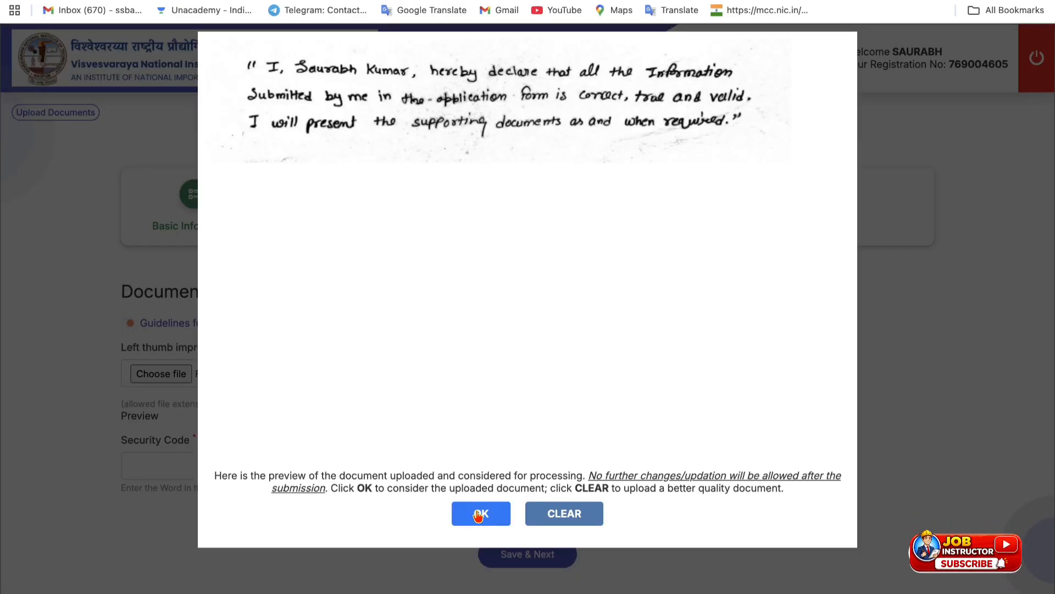
Accept the handwritten declaration image bankhand.jpeg, enter the security code and submit the uploaded documents, confirming the details
left_click(478, 511)
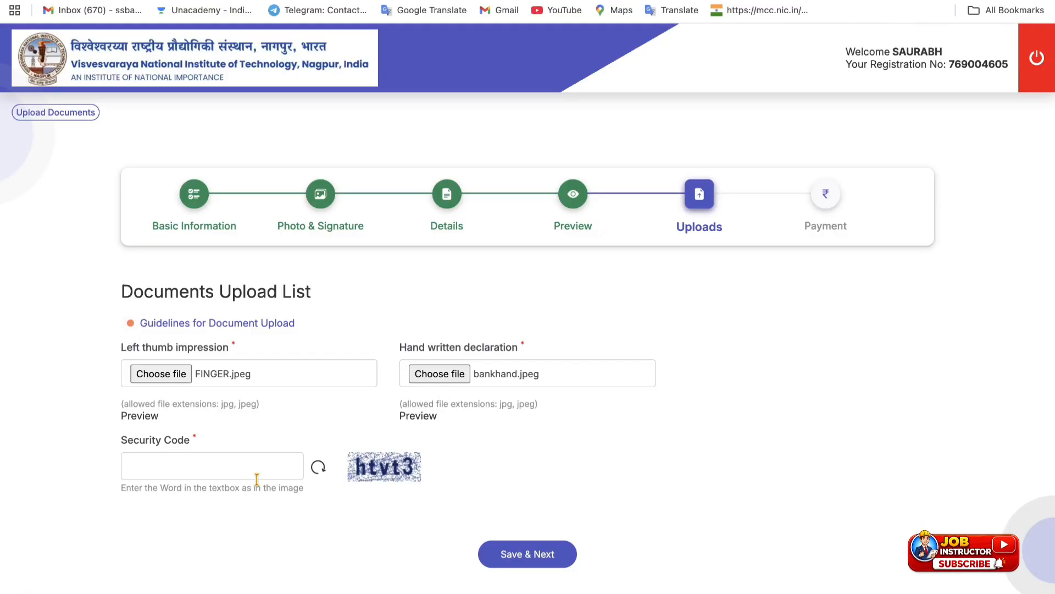
left_click(251, 473)
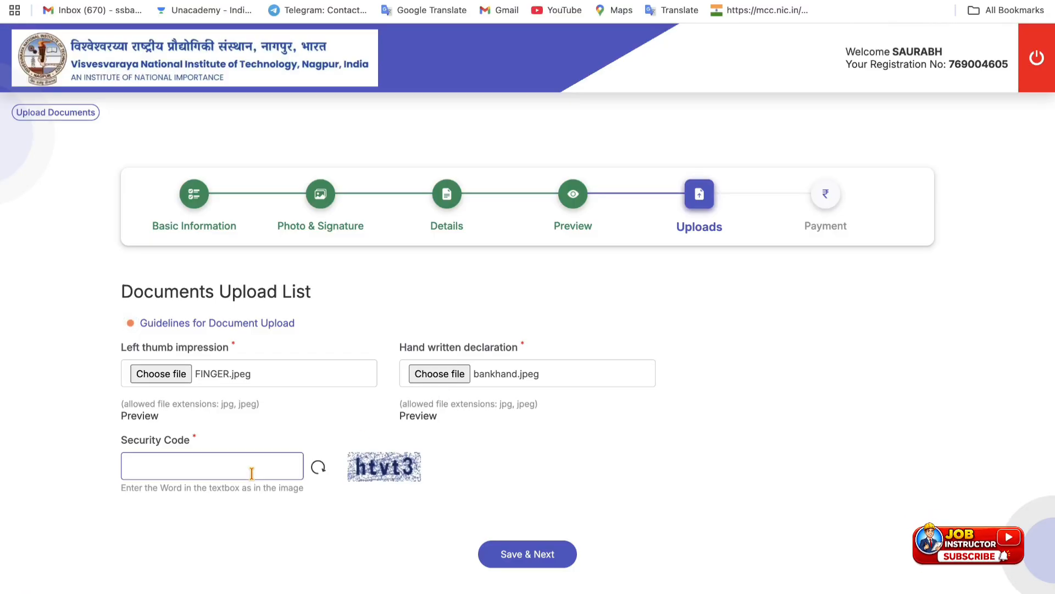
type("htv")
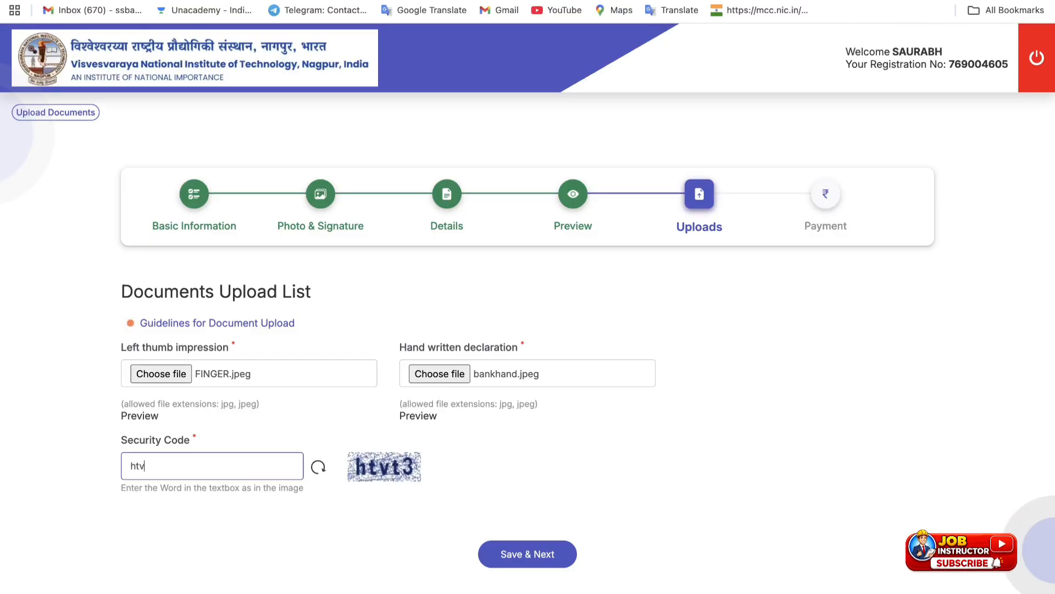
type("t3")
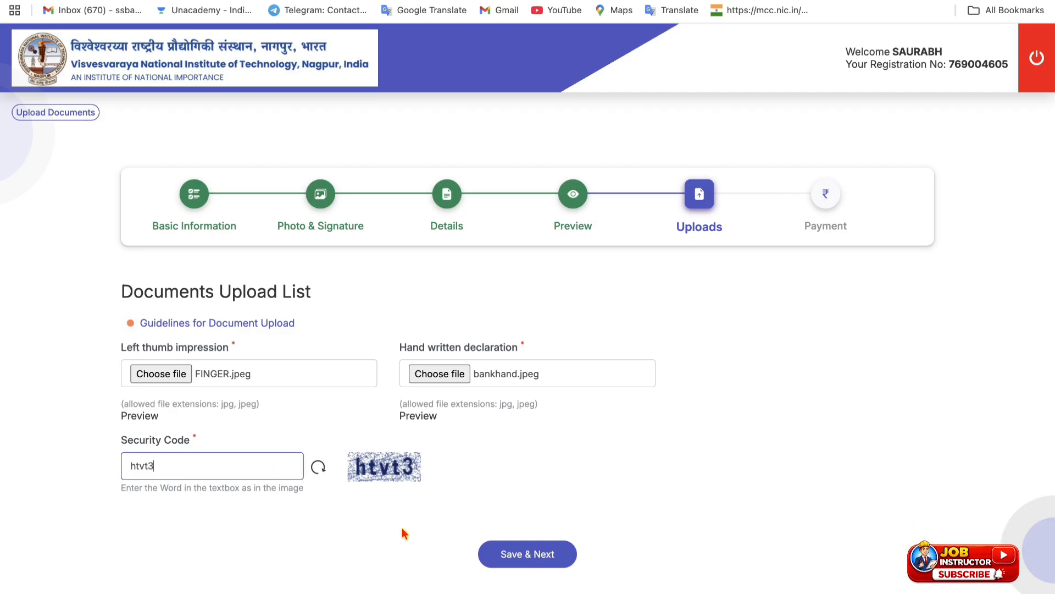
left_click(528, 556)
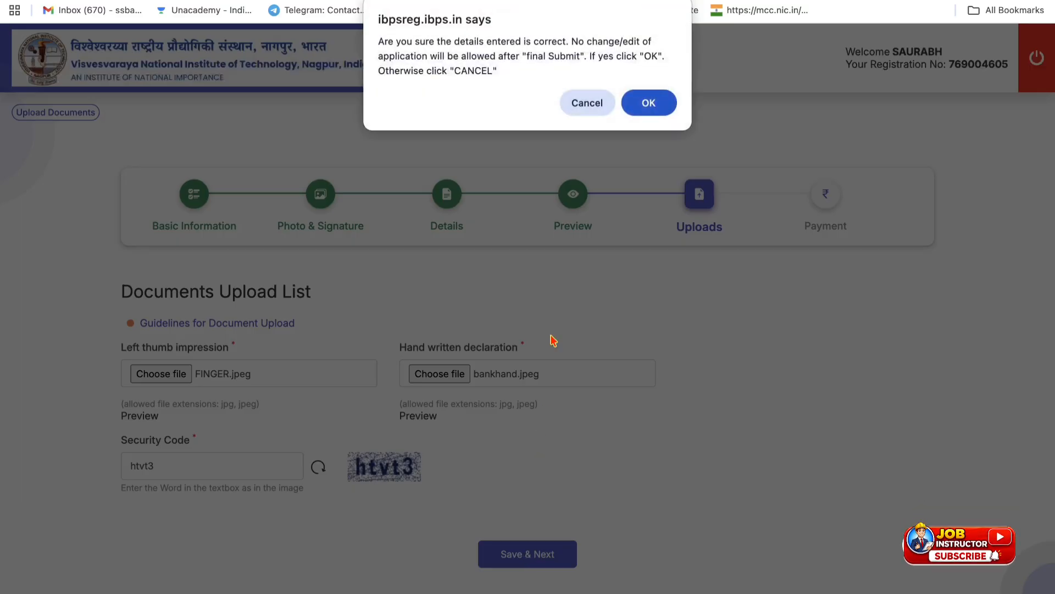
left_click(647, 101)
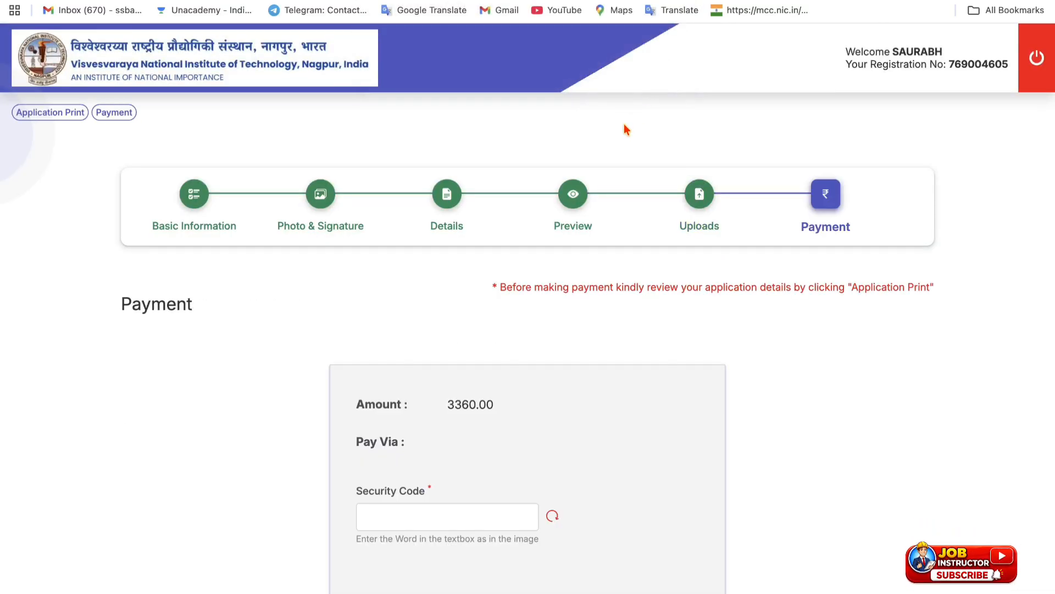
Enter the payment page's security code and submit it to continue to the BillDesk payment gateway
scroll(577, 236, "down", 3)
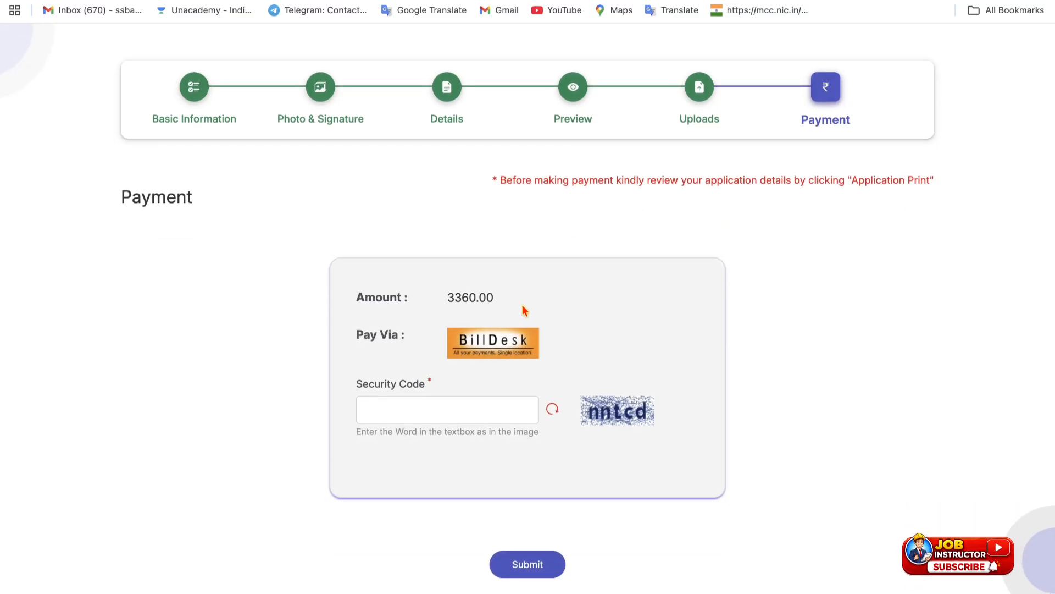
left_click(448, 402)
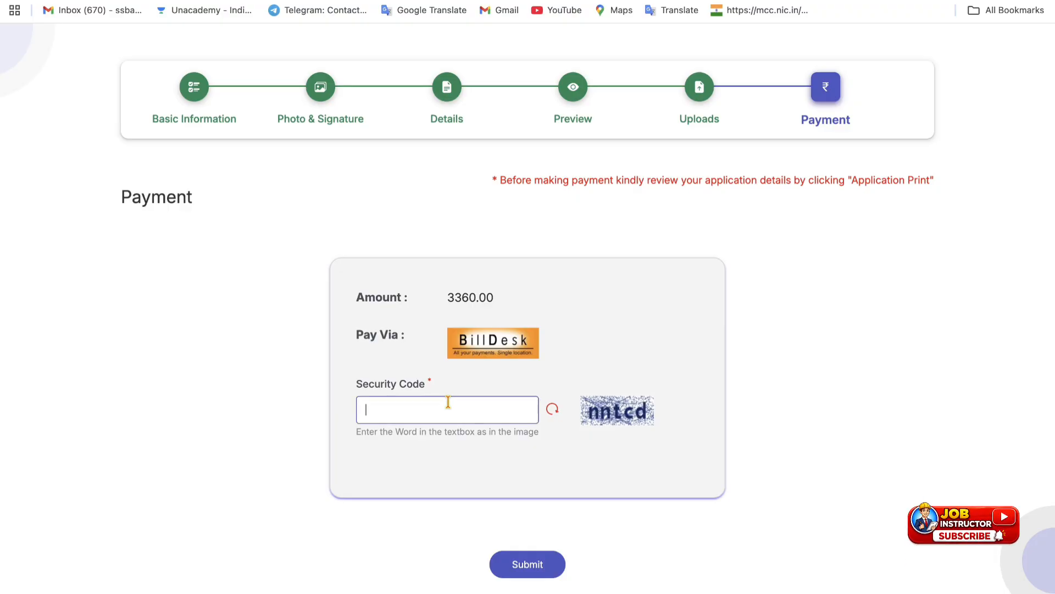
type("nnt")
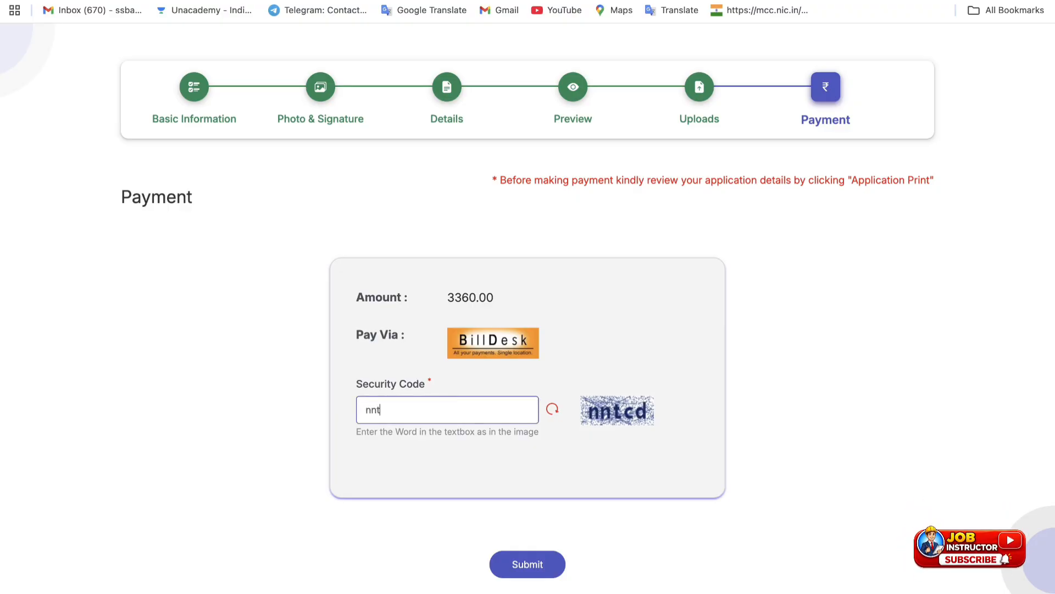
type("cd")
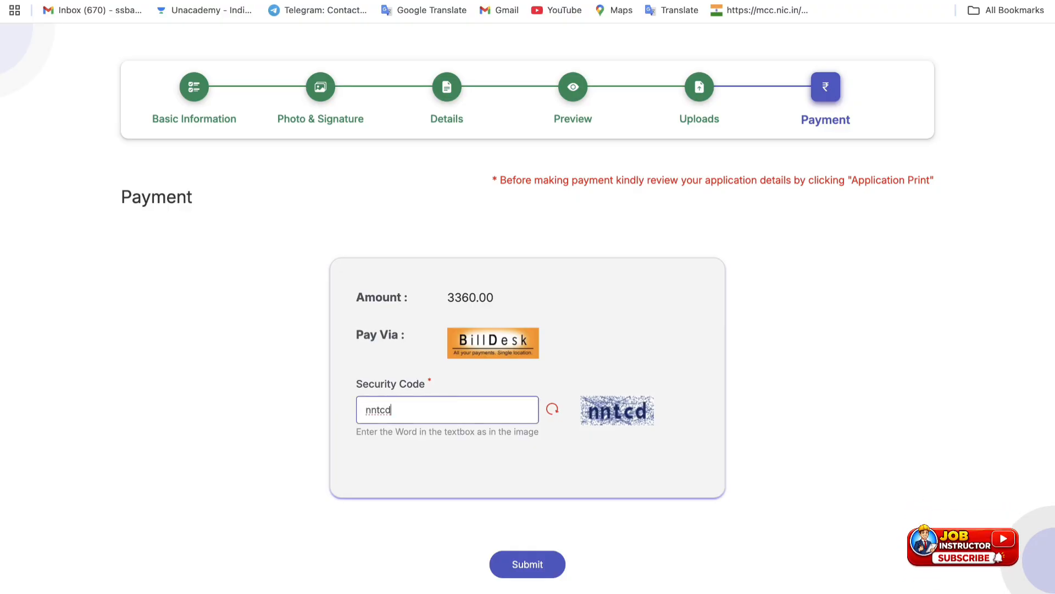
scroll(527, 308, "down", 2)
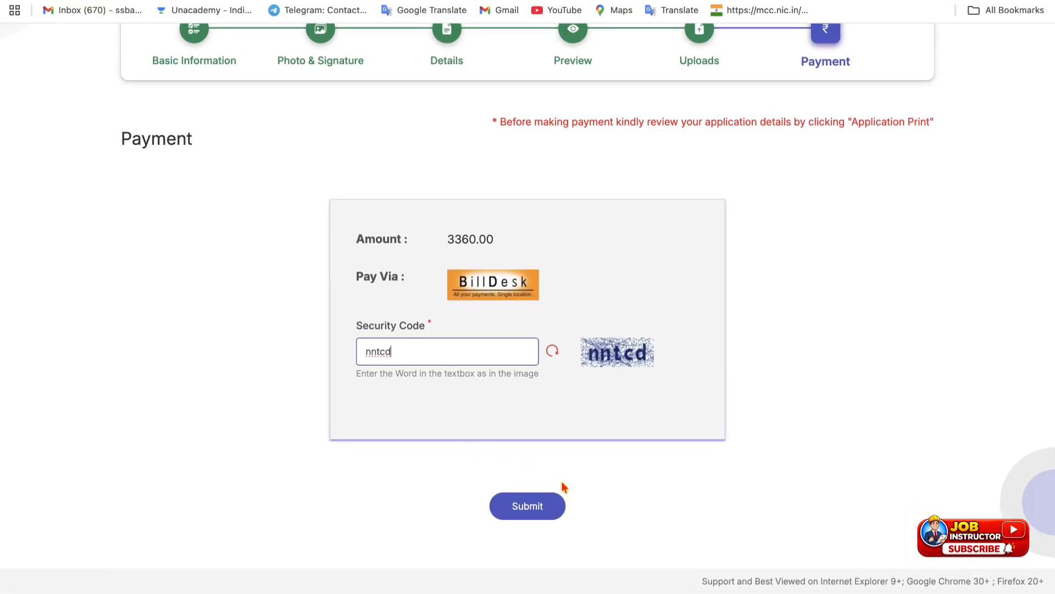
left_click(532, 509)
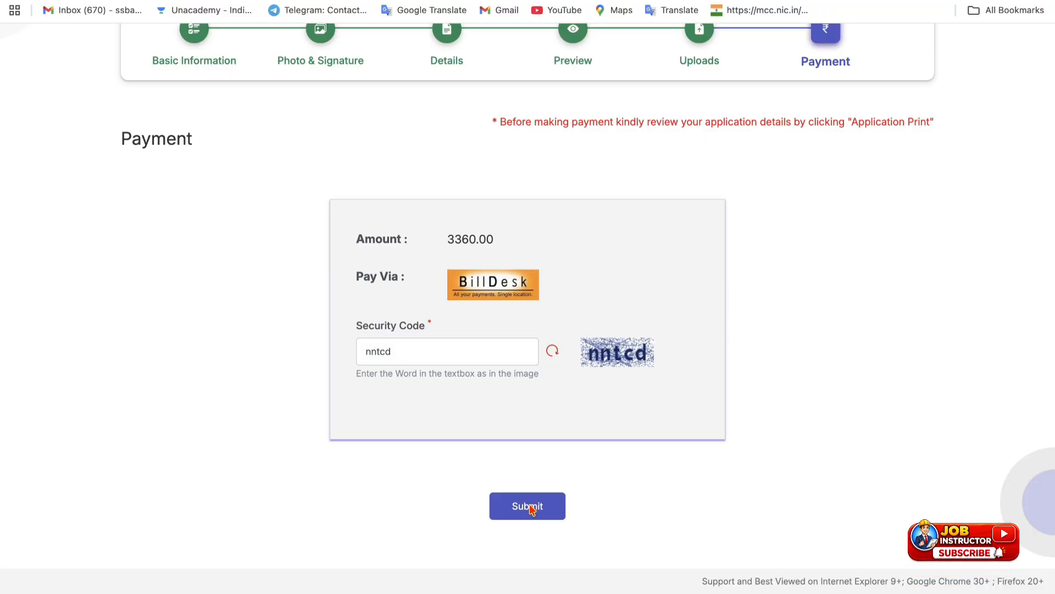
left_click(650, 73)
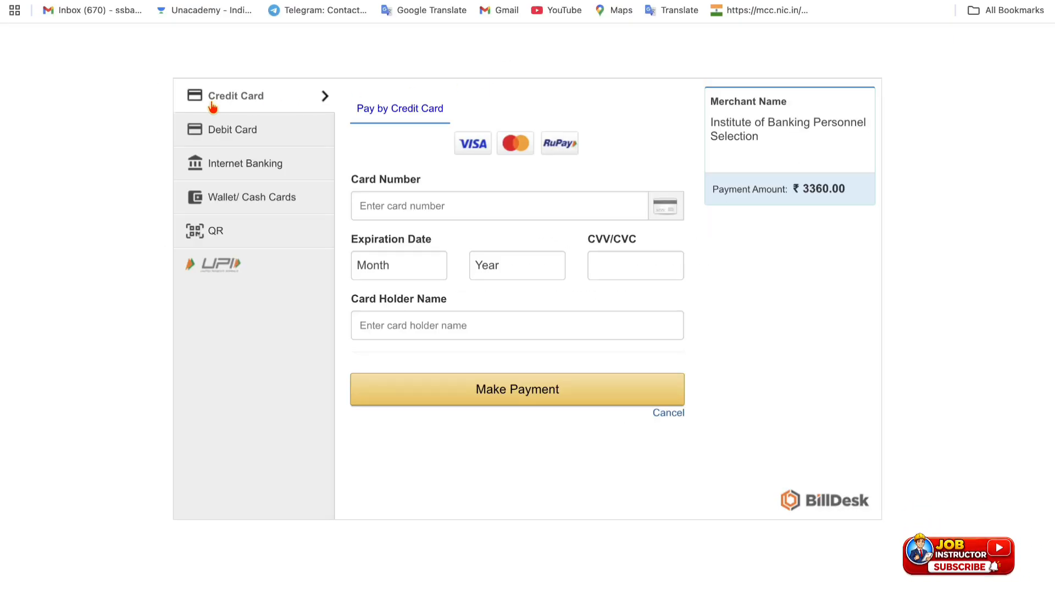
Examine the Debit Card, Internet Banking, Wallet/ Cash Cards and UPI payment options on the BillDesk page
left_click(215, 131)
left_click(215, 165)
left_click(213, 194)
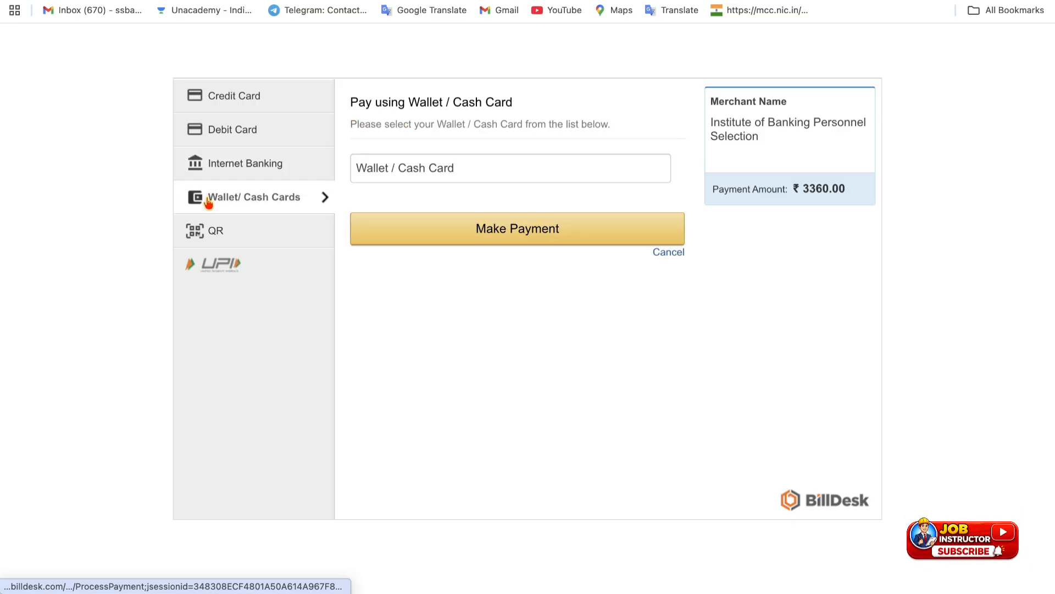
left_click(228, 259)
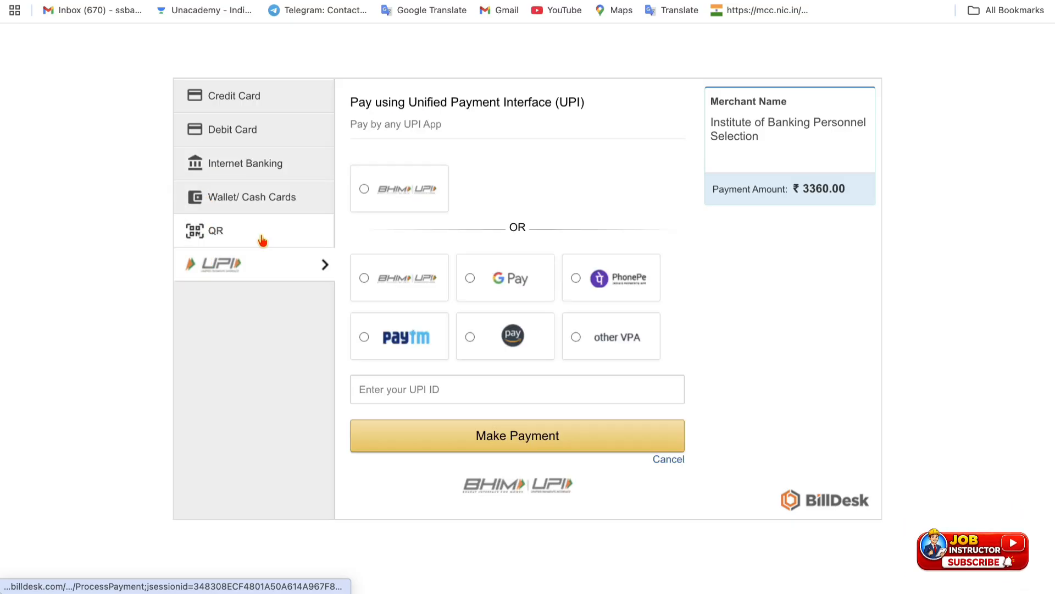